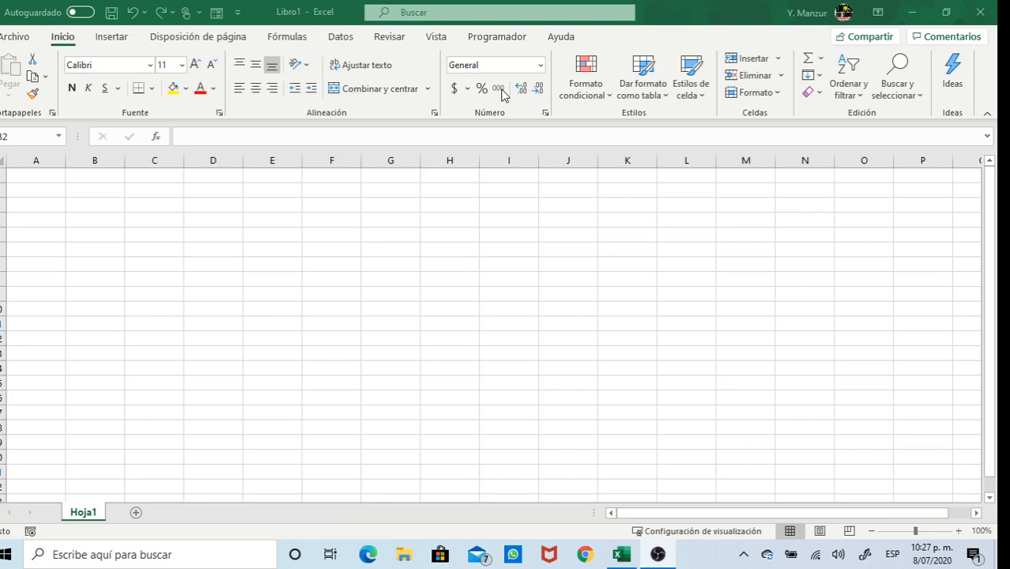
Enter 1 in B2 and copy it down into B3 through B13
left_click(117, 194)
type("1")
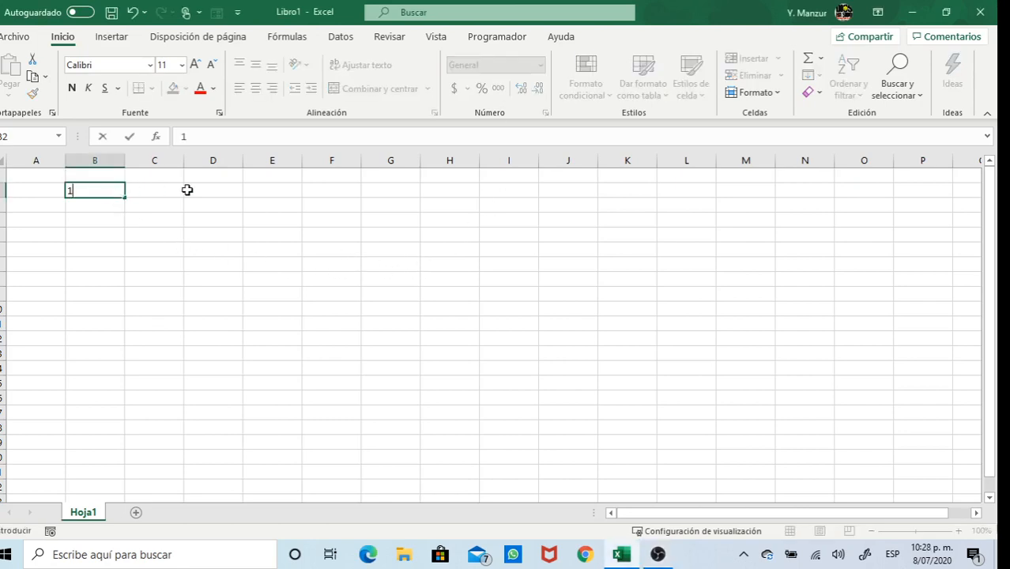
key("Return")
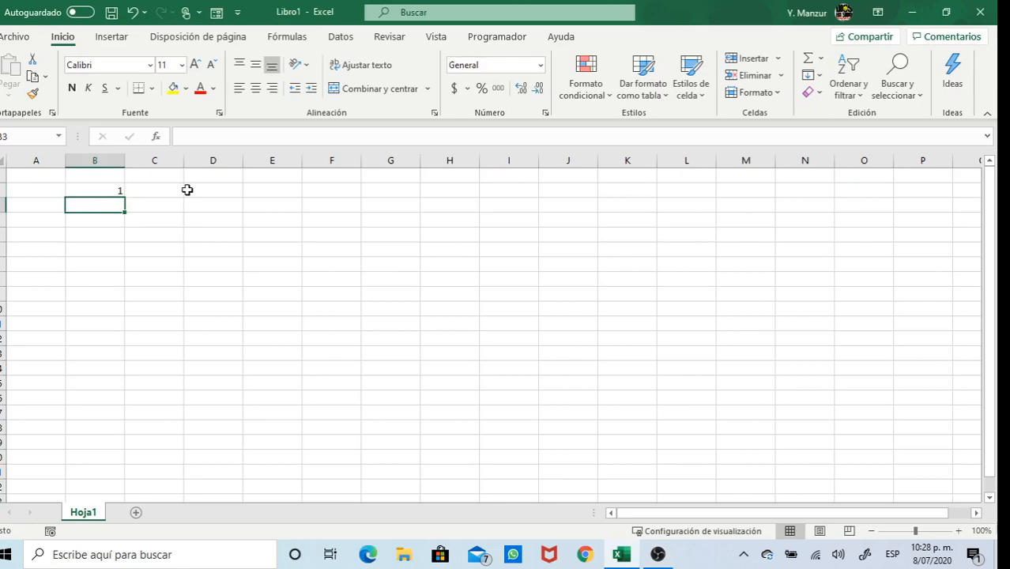
left_click(111, 197)
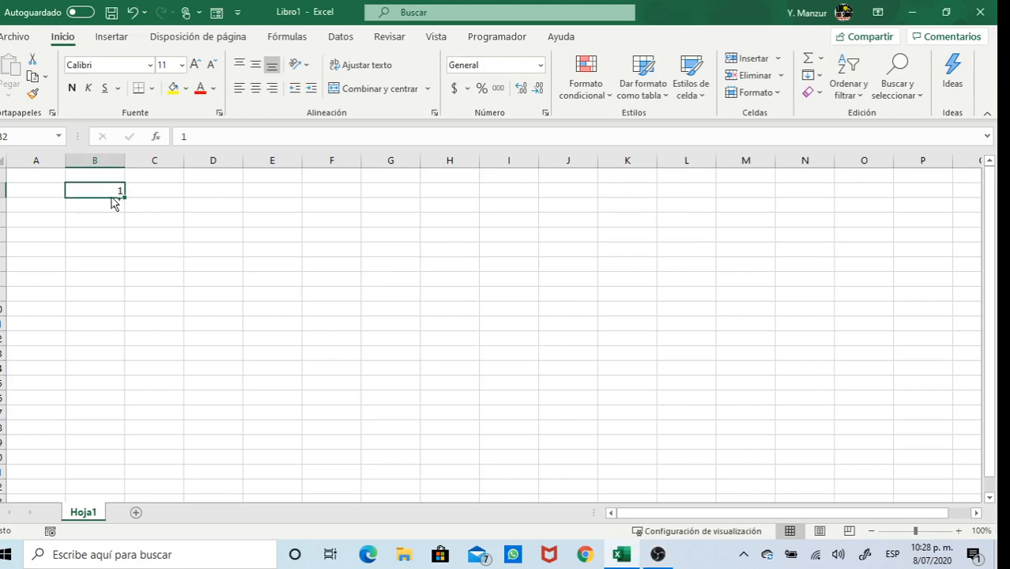
key("ctrl+c")
left_click_drag(111, 204, 119, 358)
key("ctrl+v")
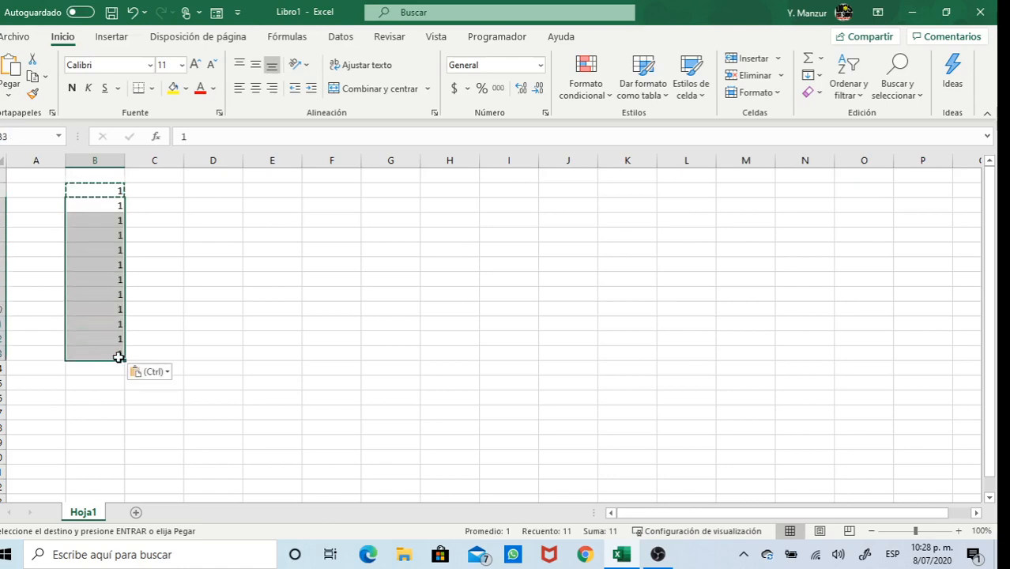
Centre the ones in B2:B13
left_click(165, 262)
left_click_drag(114, 192, 119, 355)
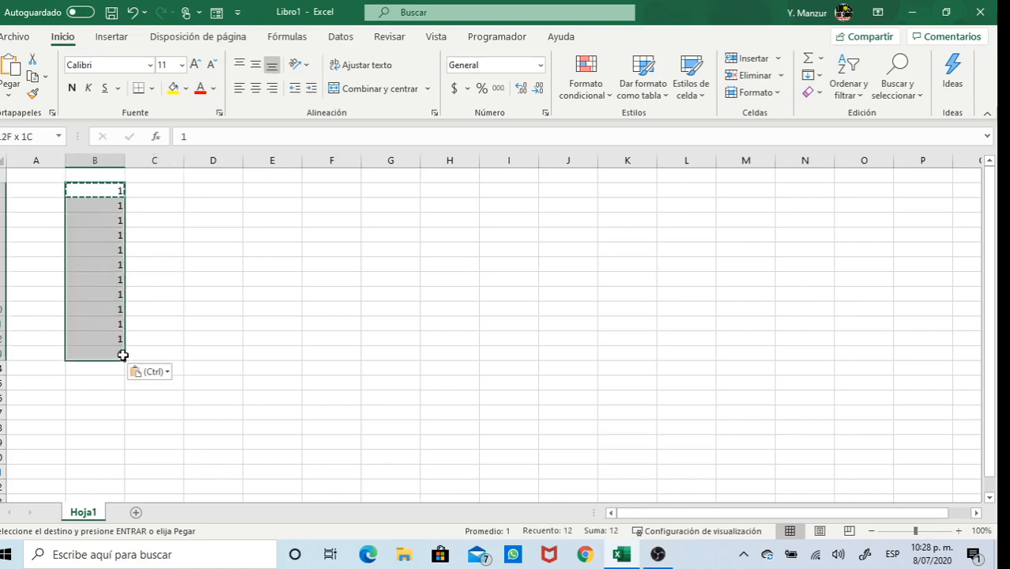
left_click(256, 86)
left_click(213, 237)
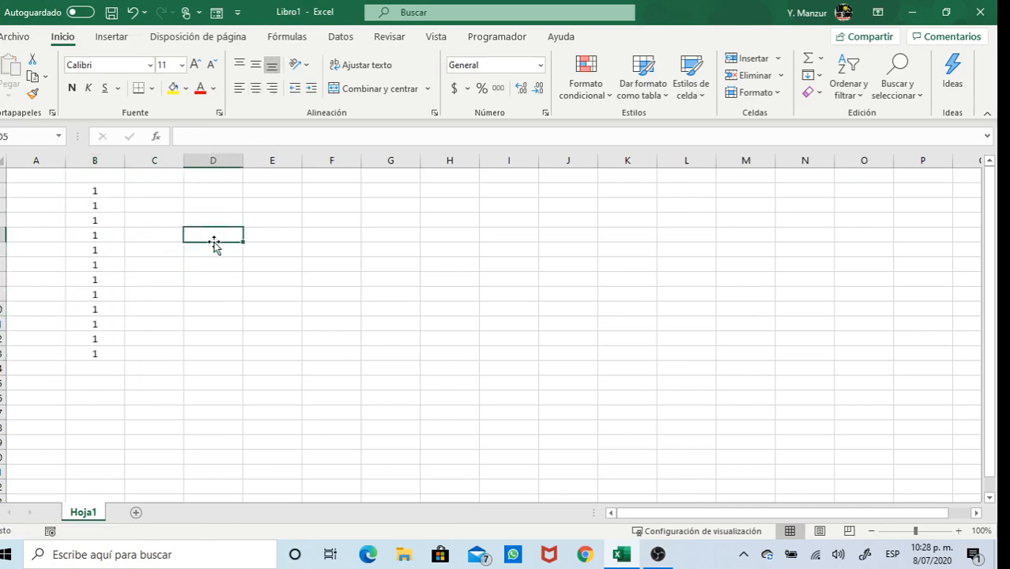
Insert today's date 8/07/2020 in F2 and copy it into F3 through F13
left_click(343, 194)
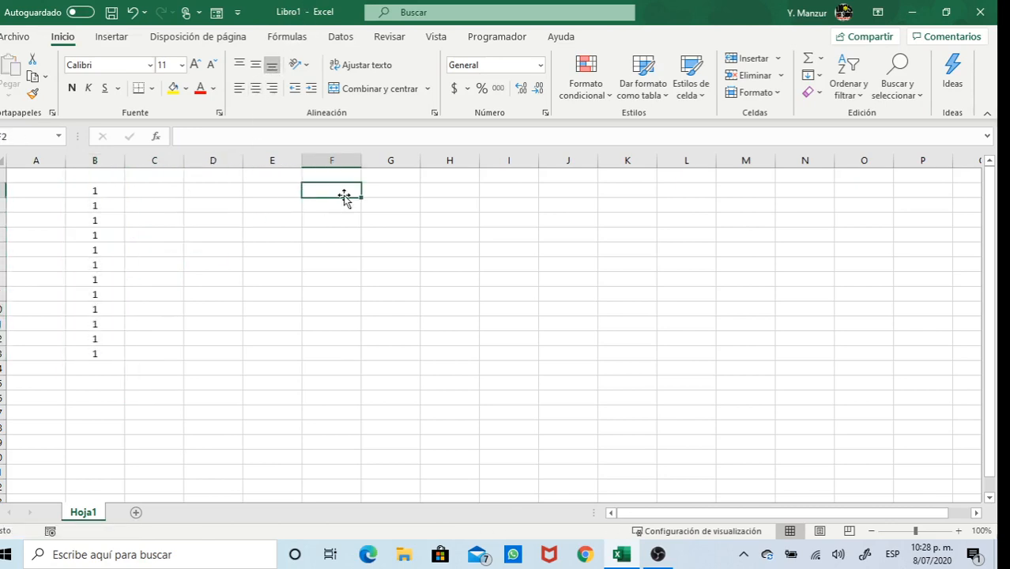
key("ctrl+semicolon")
key("Return")
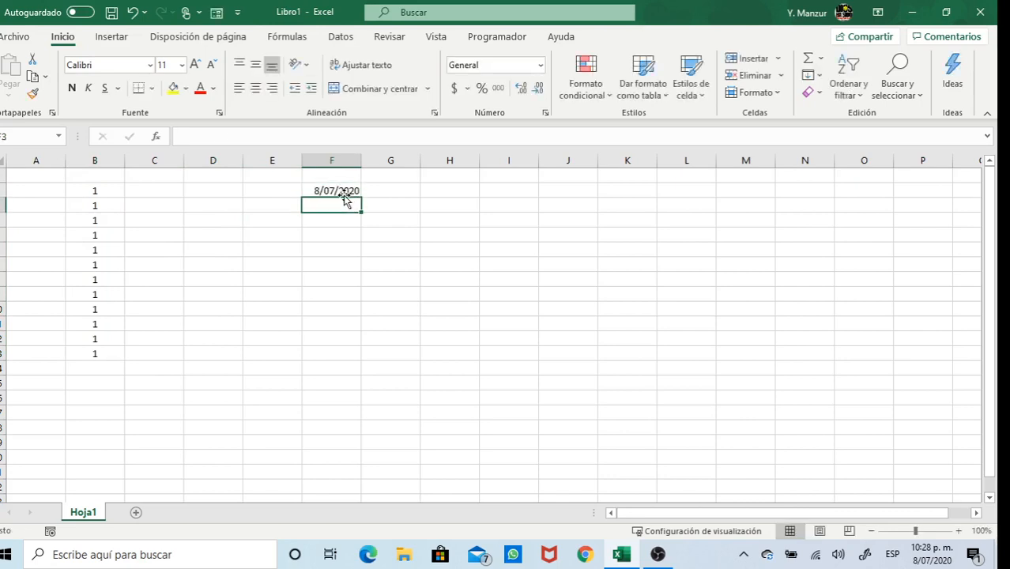
left_click(345, 190)
key("ctrl+c")
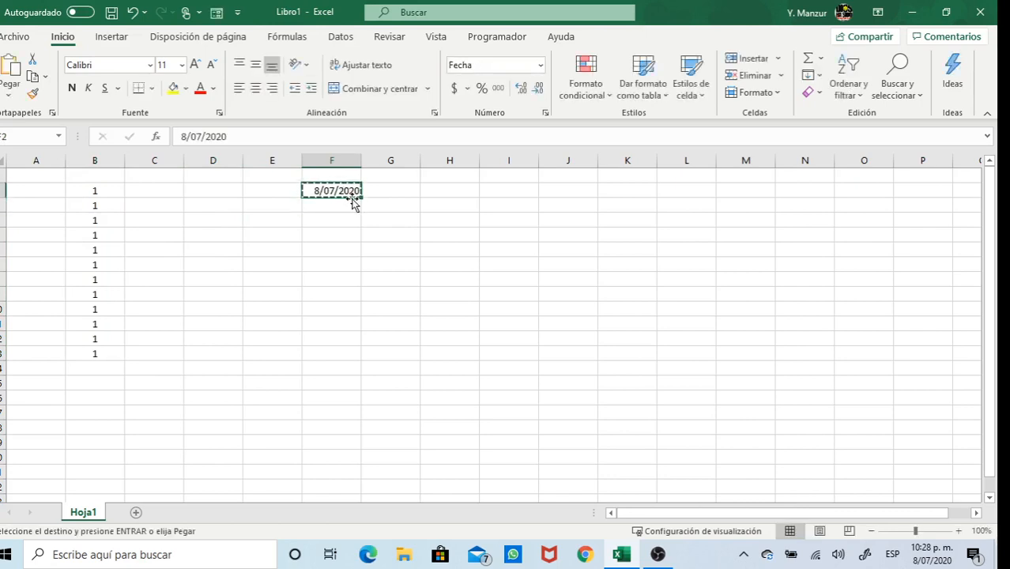
left_click_drag(352, 204, 336, 360)
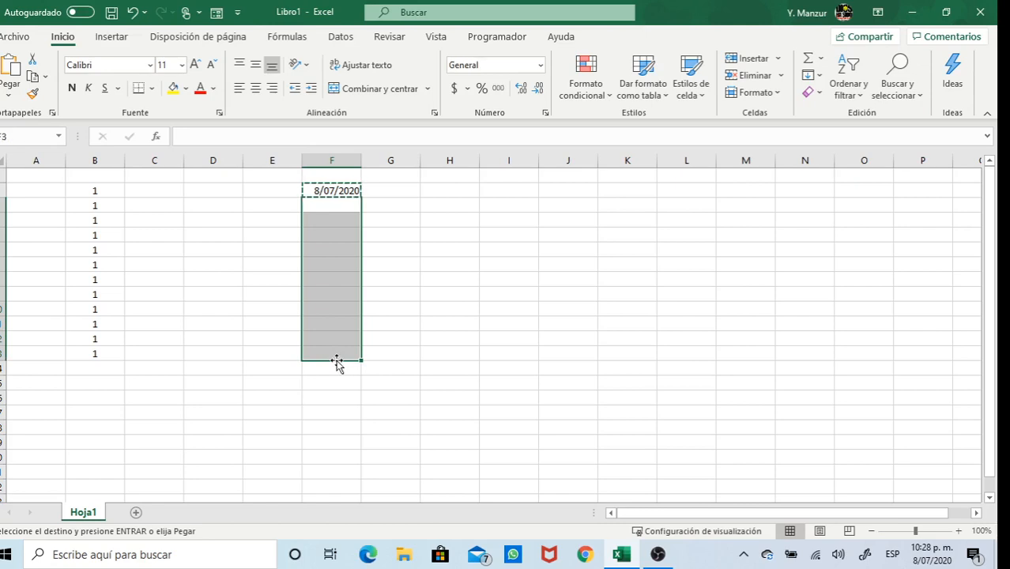
key("ctrl+v")
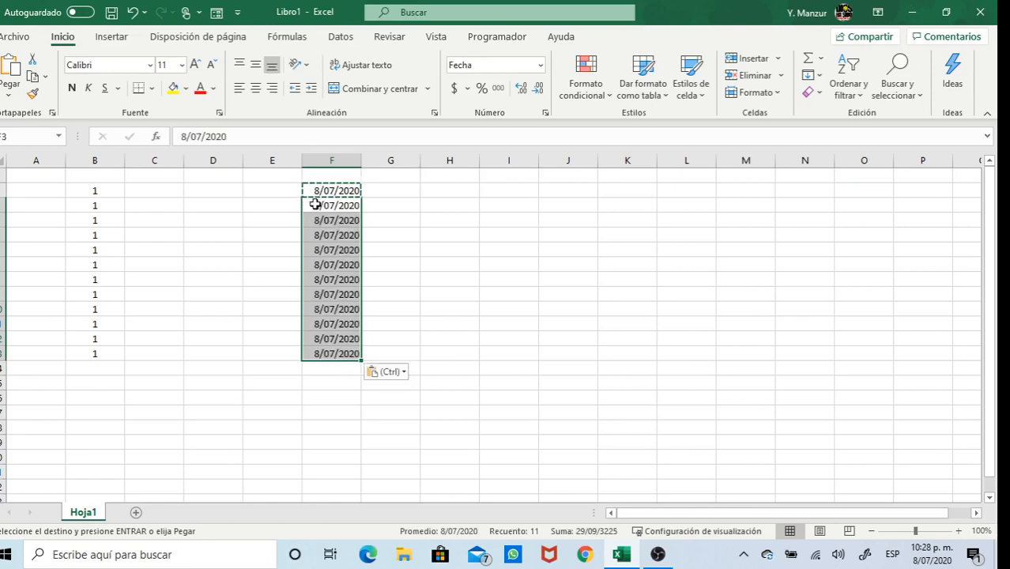
Centre the dates in column F
left_click(333, 161)
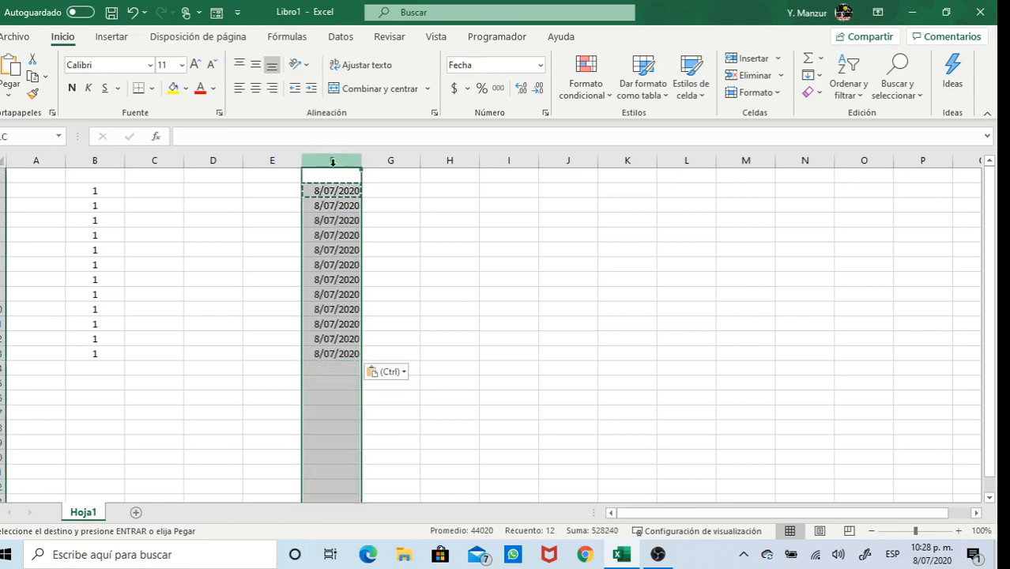
left_click(255, 88)
left_click(369, 248)
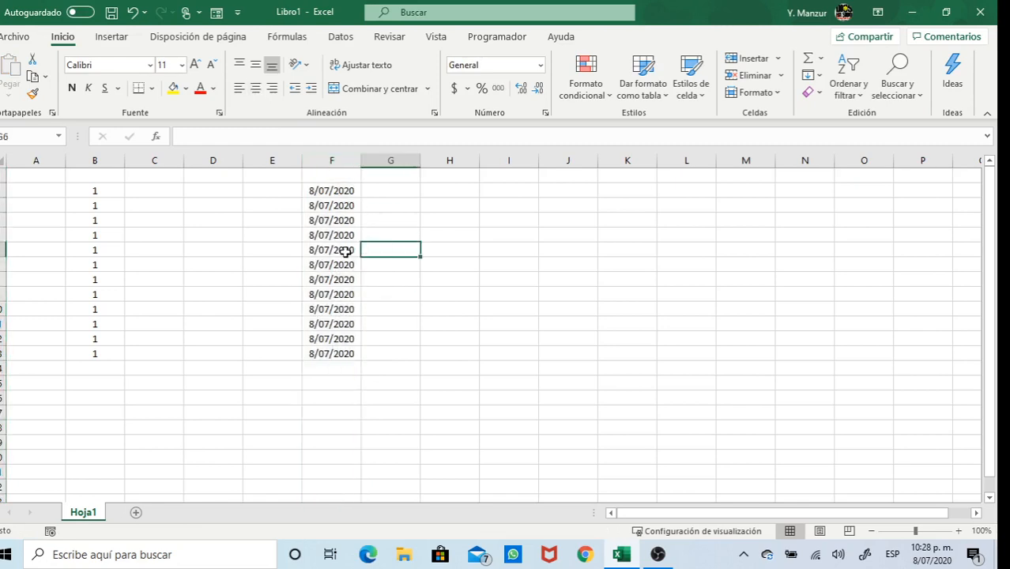
left_click(333, 191)
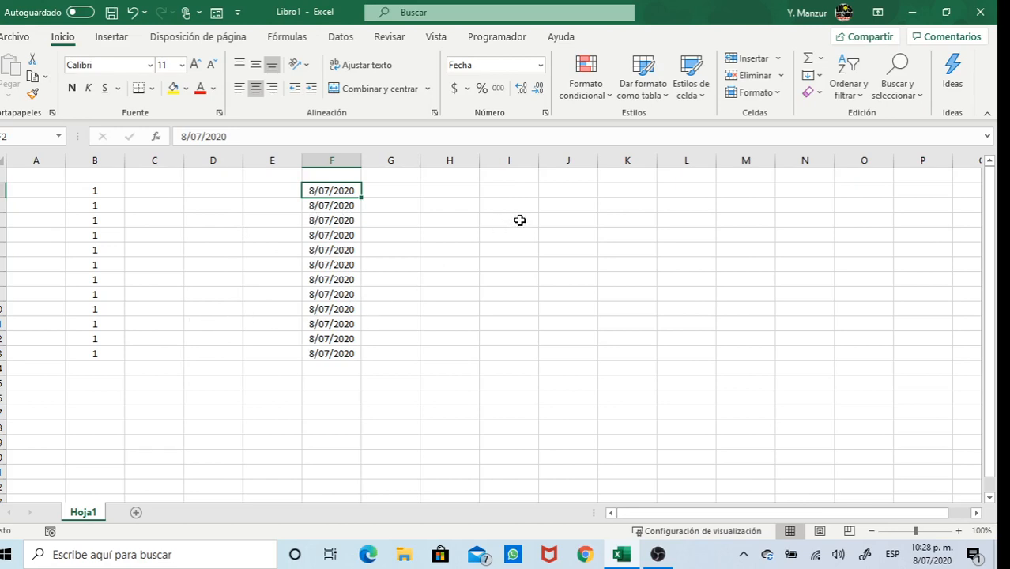
Type '100 pesos' into J3 and '300 pesos' into J4
left_click(580, 204)
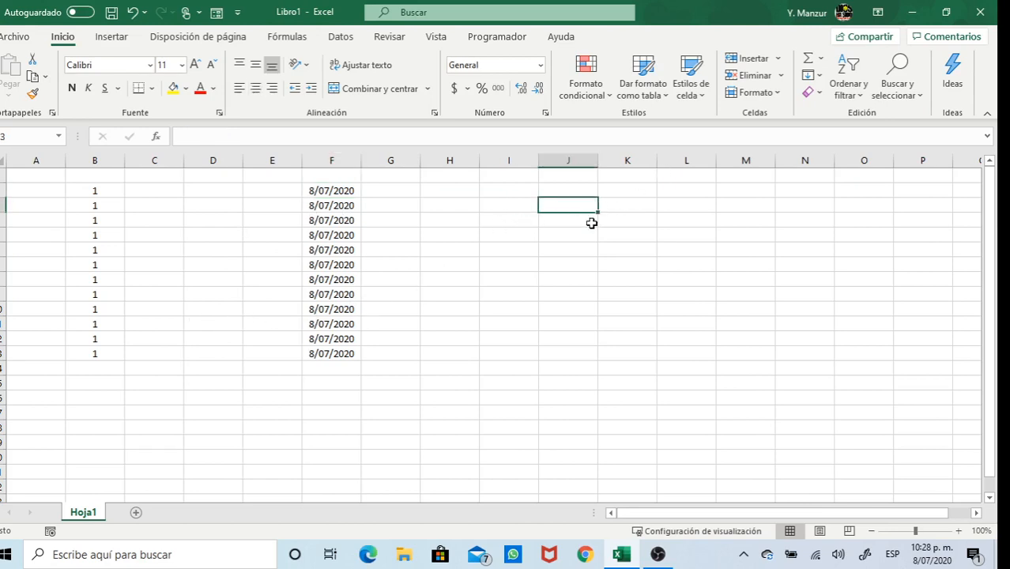
type("100 pesos")
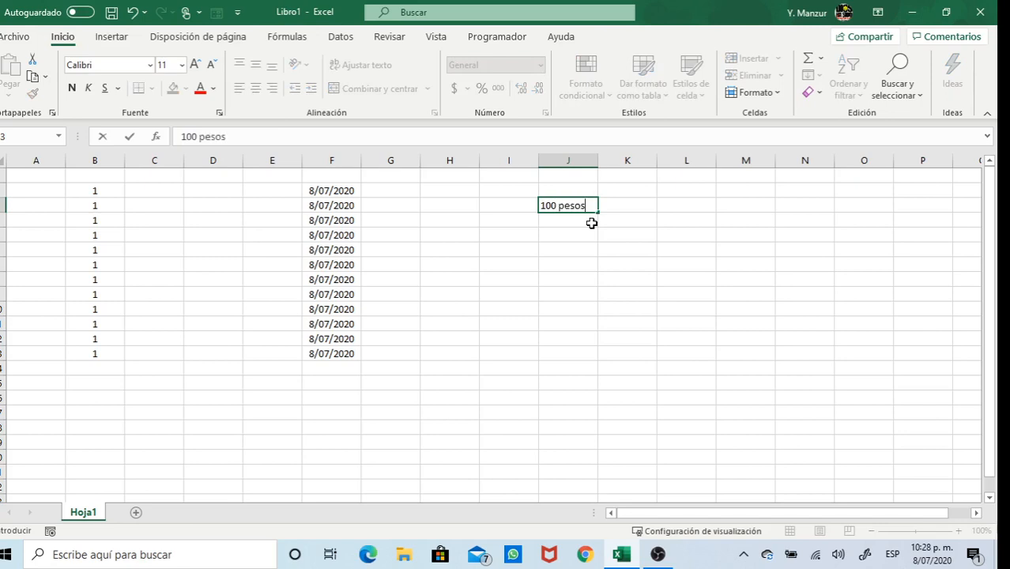
key("Return")
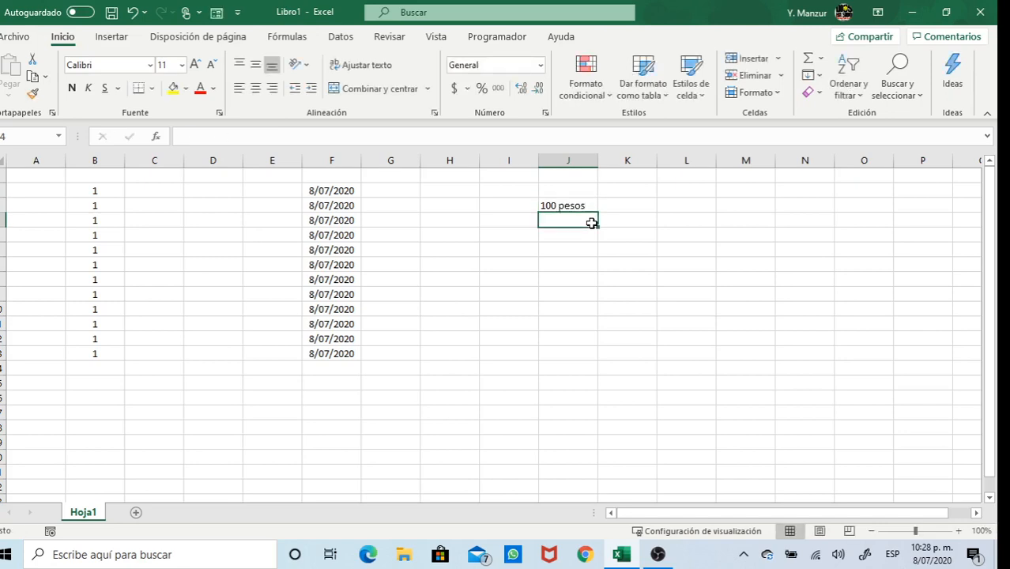
type("300 p")
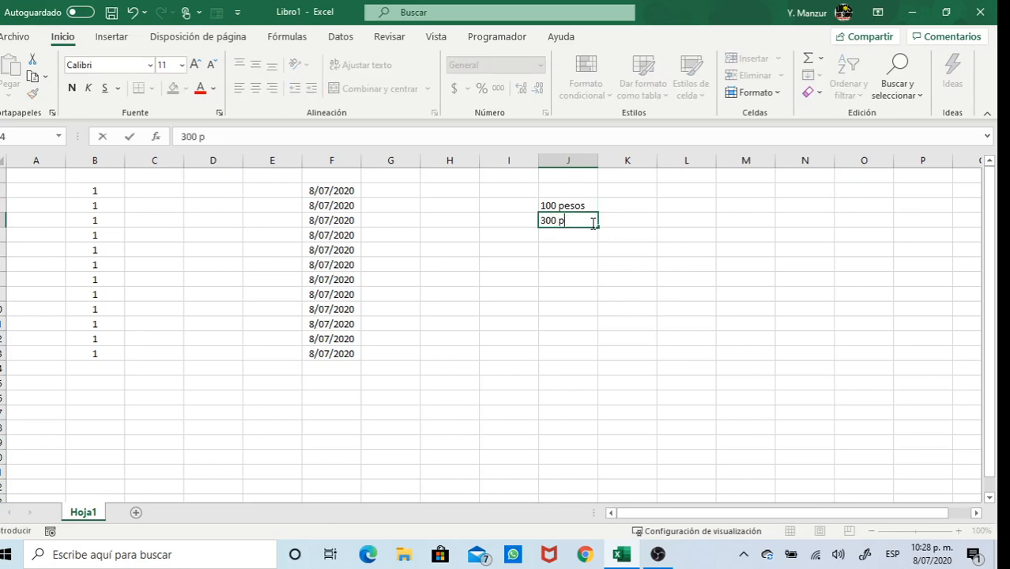
type("esos")
key("Return")
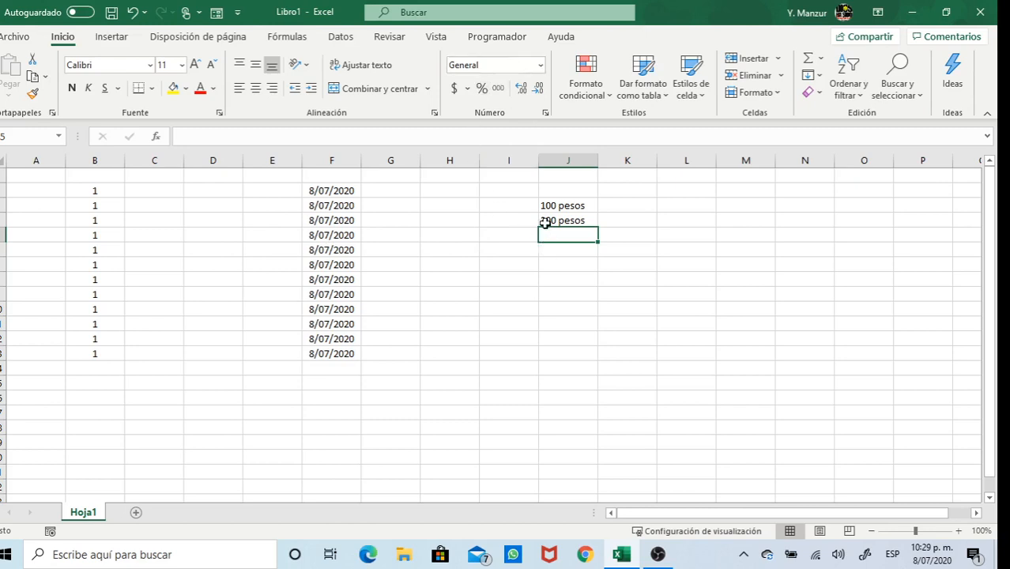
left_click(564, 207)
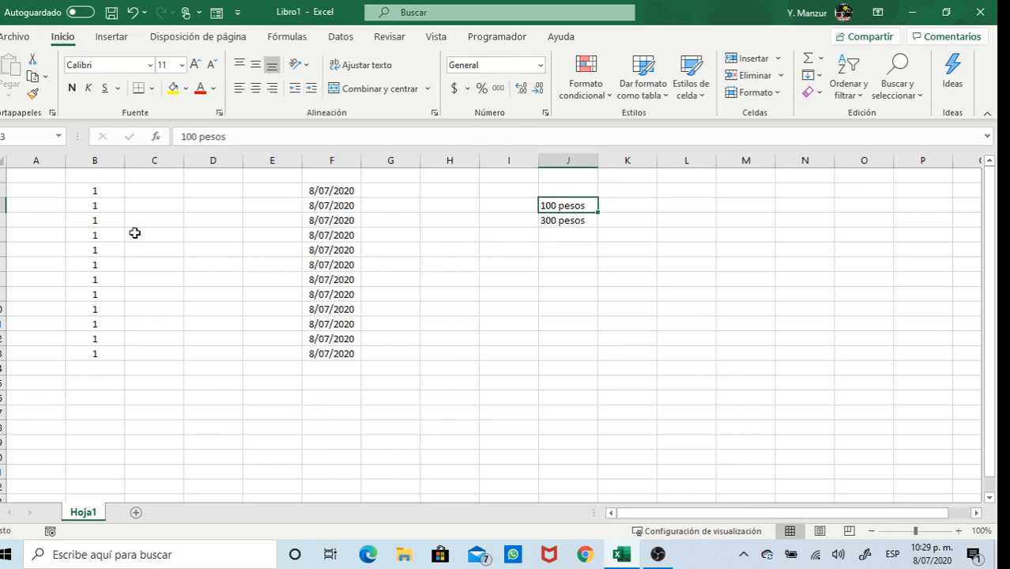
left_click(108, 192)
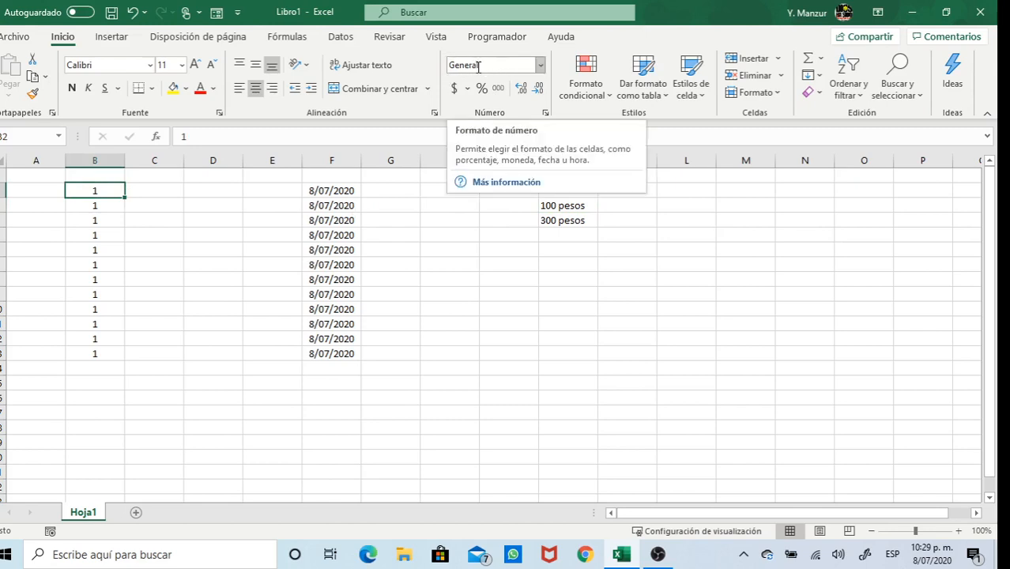
Format B3 as Número so it shows 1,00
left_click(103, 209)
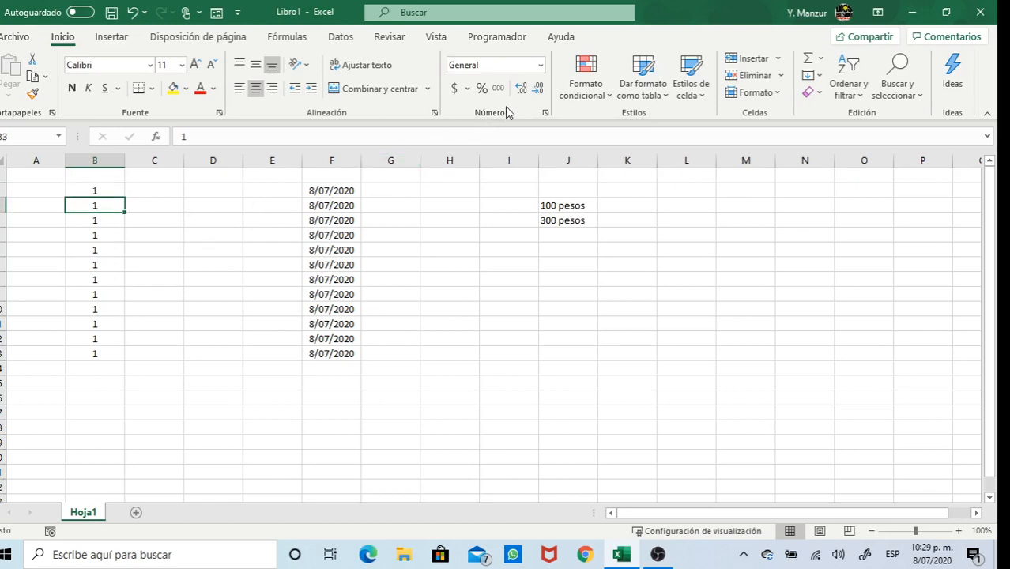
left_click(540, 67)
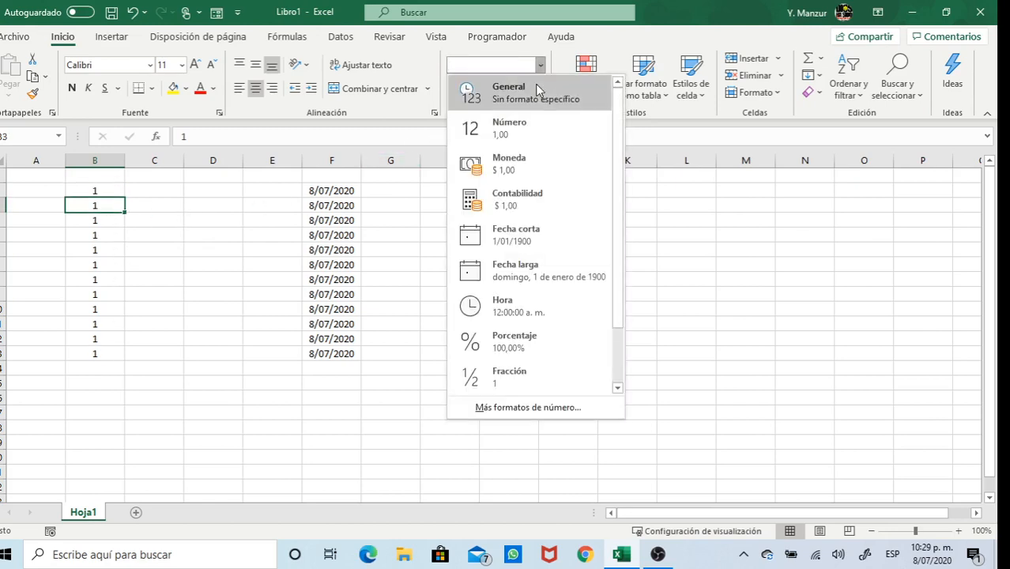
left_click(522, 135)
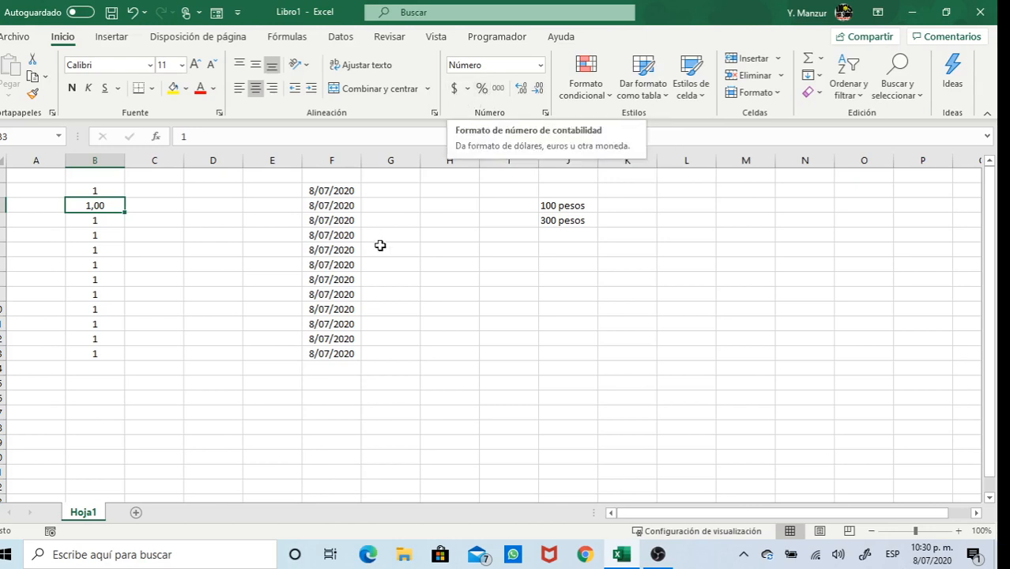
Format B4 as Moneda so it shows $ 1,00
left_click(111, 221)
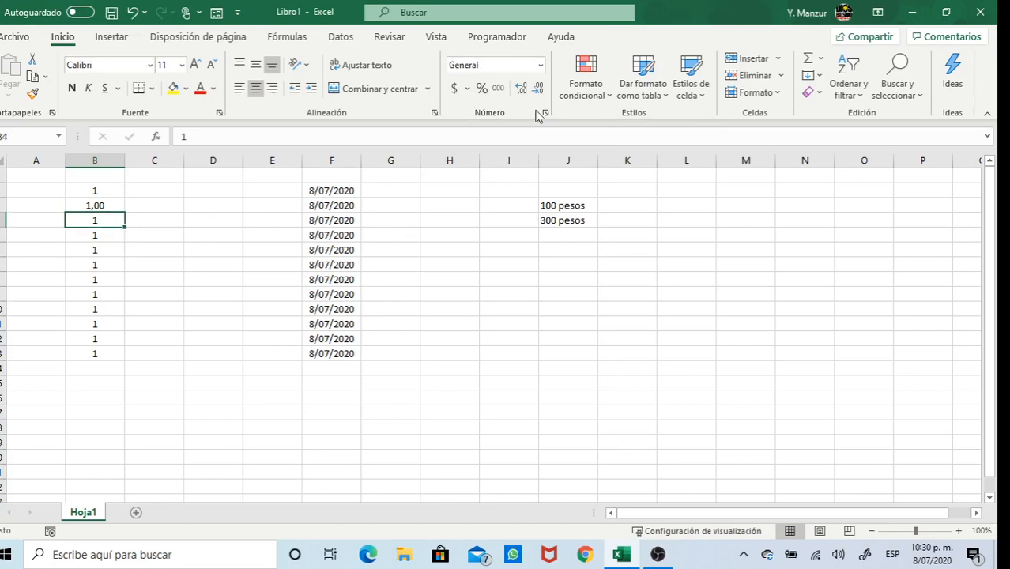
left_click(542, 68)
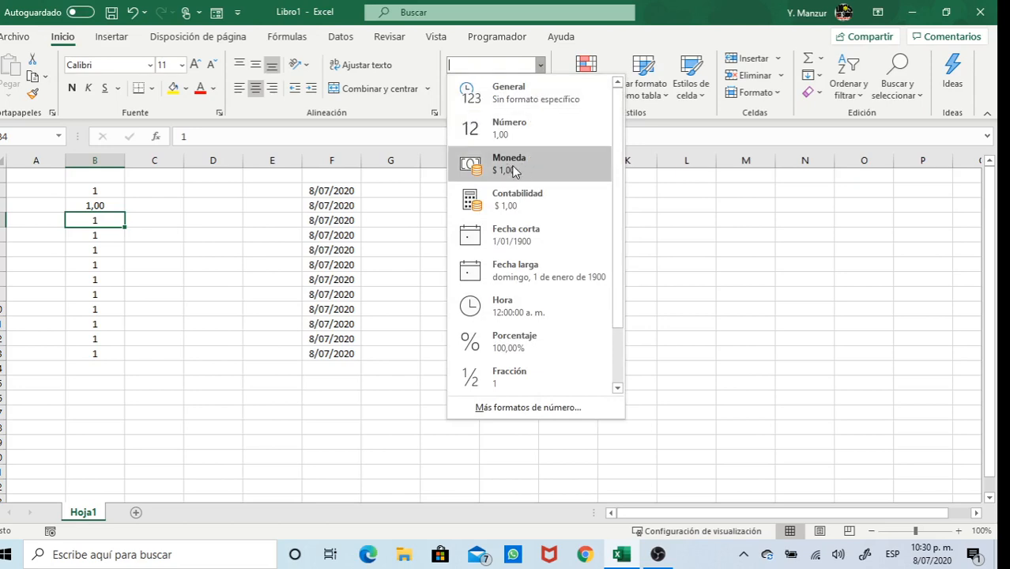
left_click(514, 166)
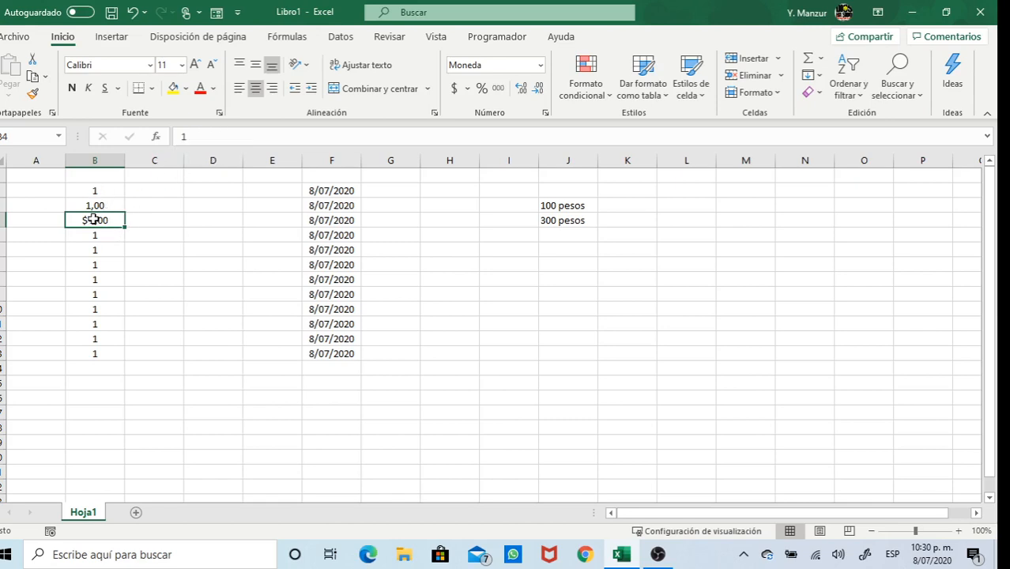
left_click(157, 220)
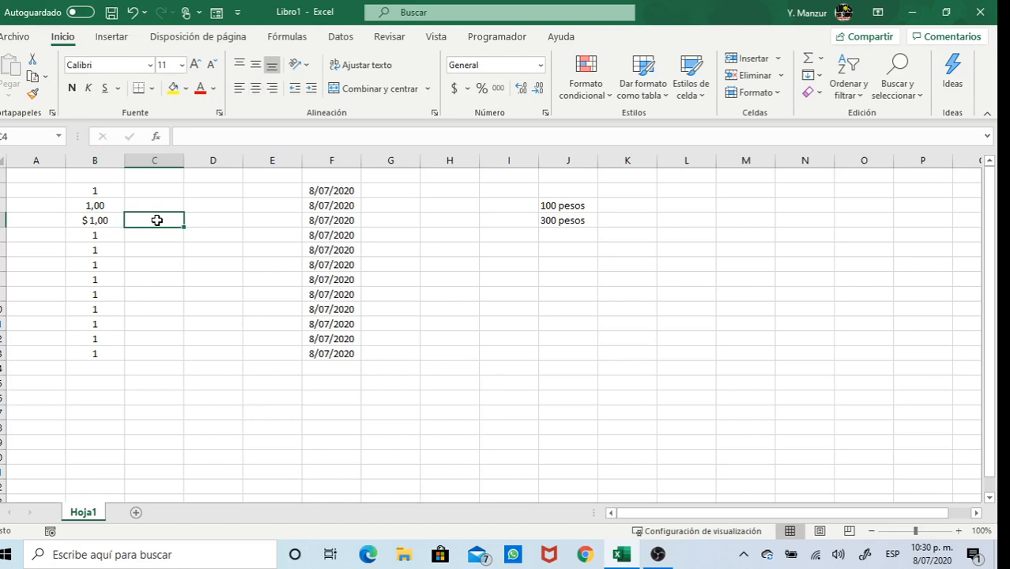
Enter '$ 1' in C4 as a test currency value
type("$")
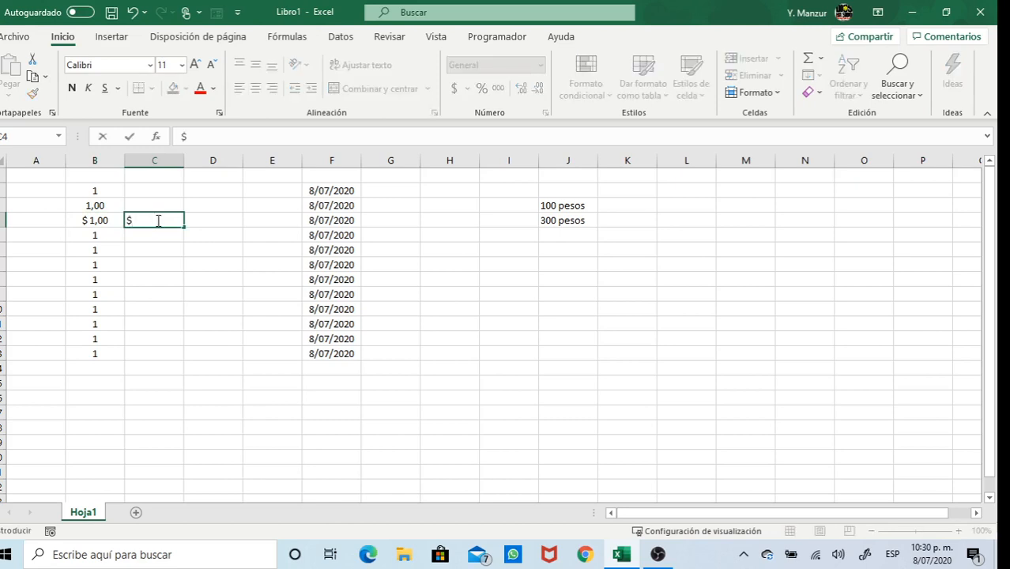
type(" 1")
key("Return")
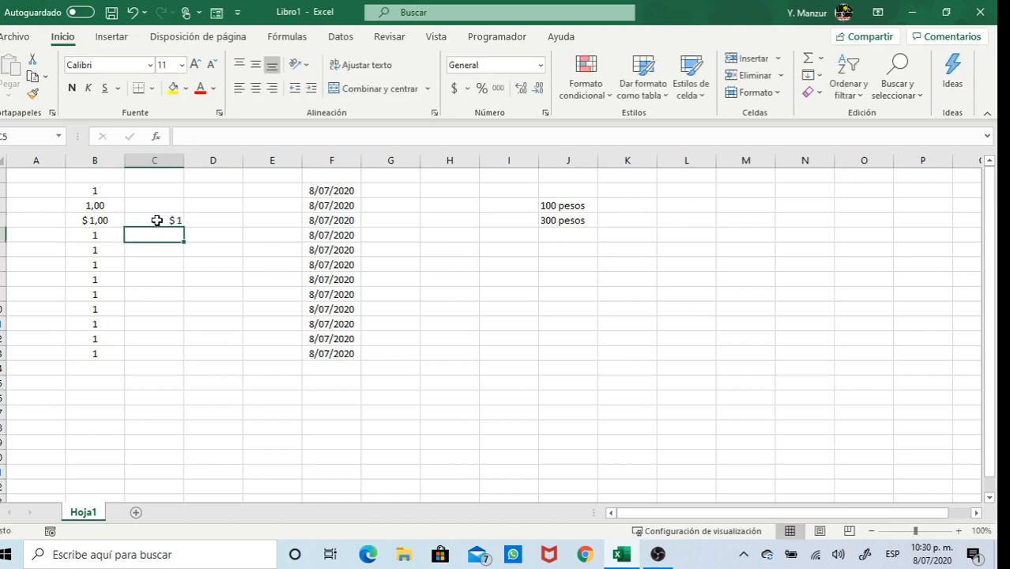
left_click(160, 220)
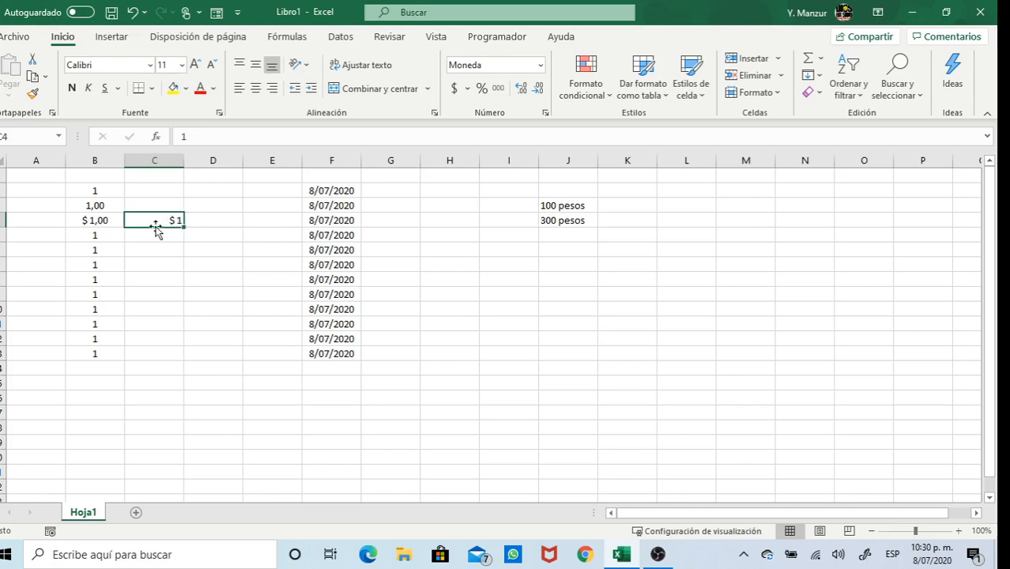
Compare the number formats of F3, C4 and J3, then select C4 for clearing
left_click(335, 203)
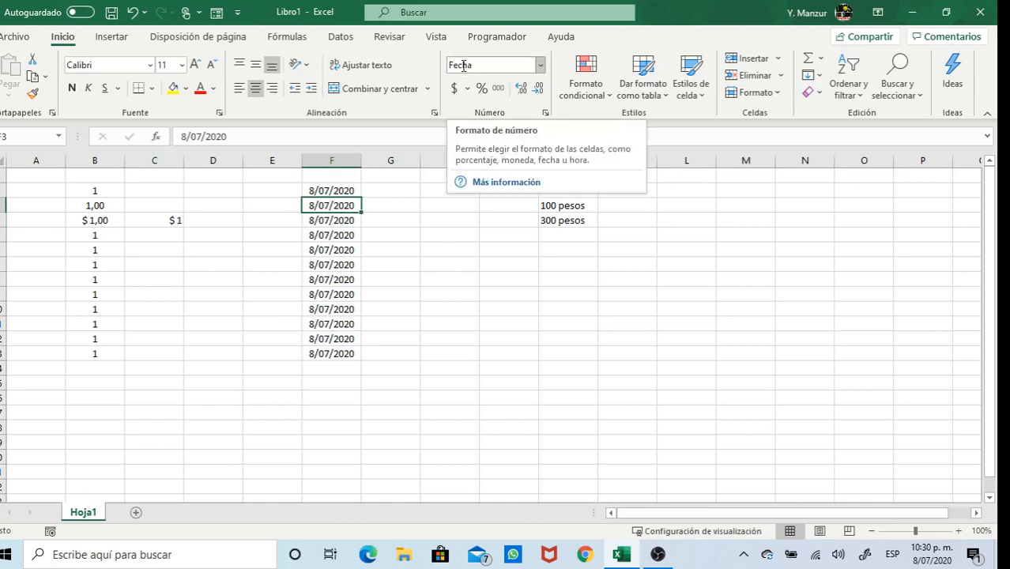
left_click(173, 220)
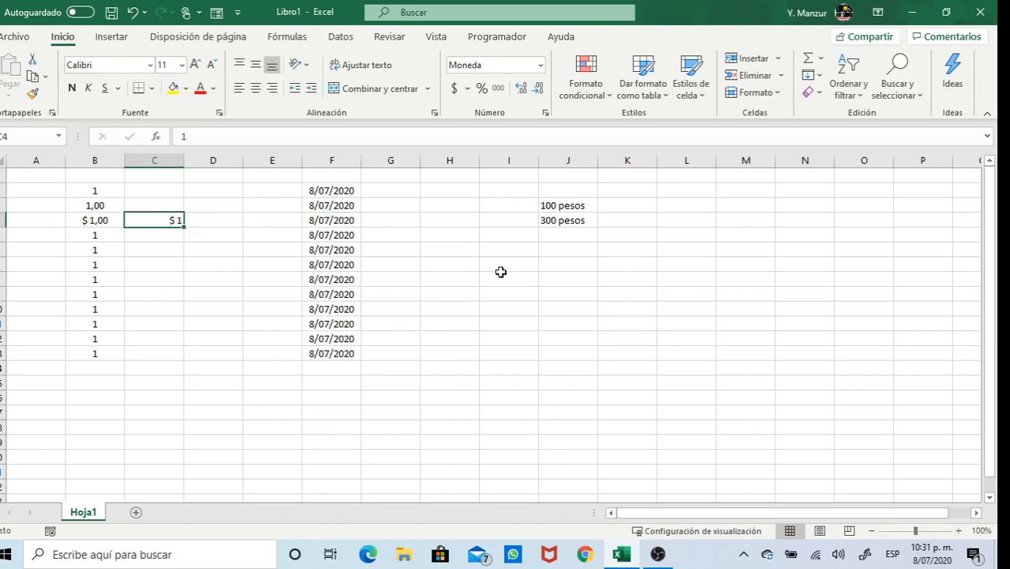
left_click(562, 207)
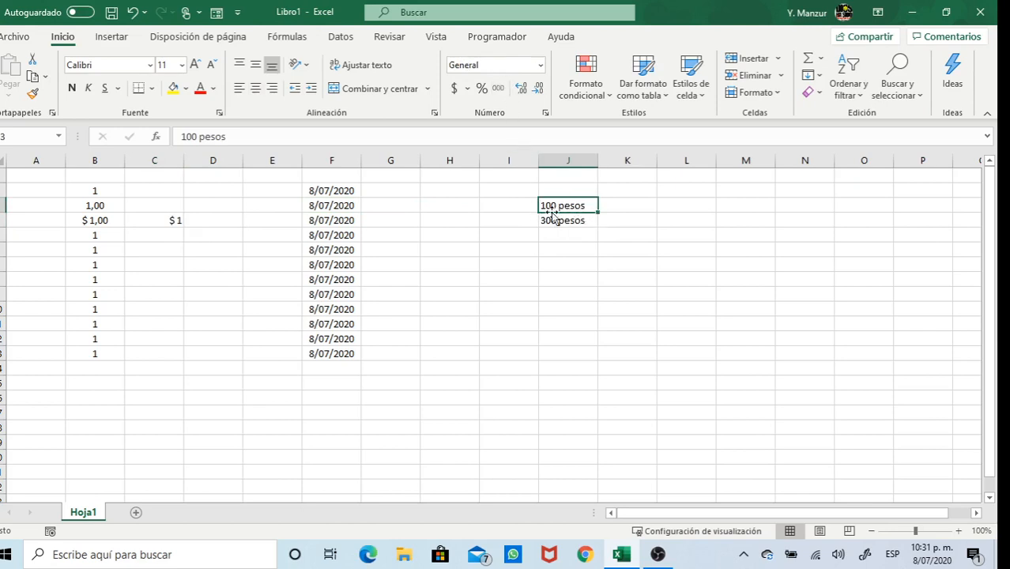
left_click(177, 220)
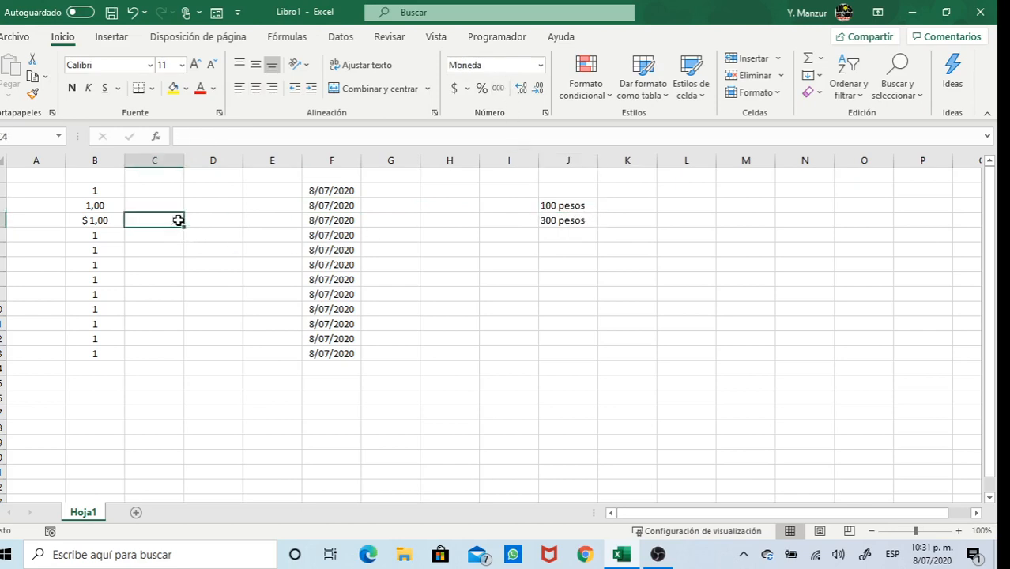
Give B5 the Contabilidad format and widen column B to 13,43
left_click(108, 232)
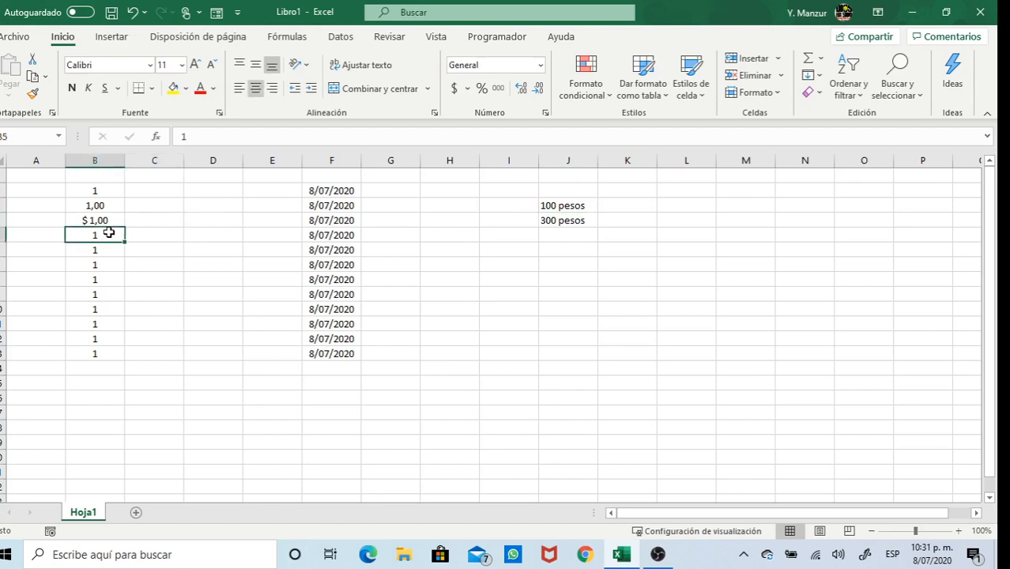
left_click(542, 67)
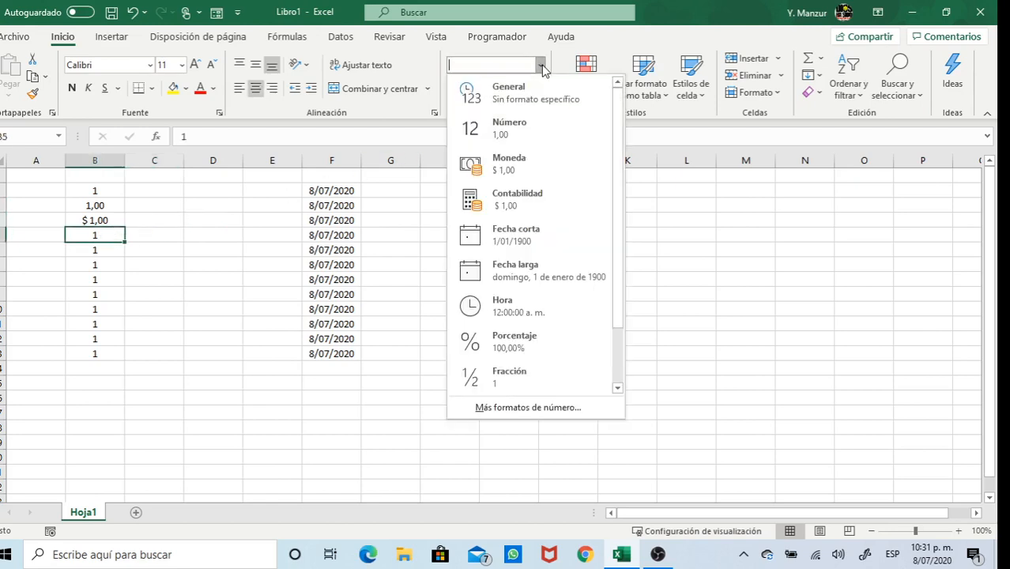
left_click(528, 205)
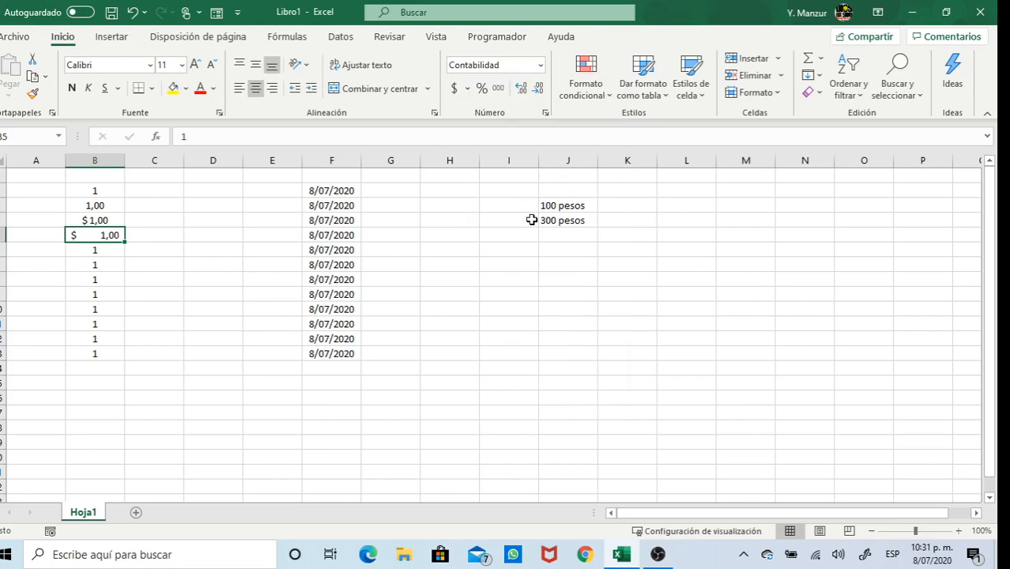
left_click_drag(127, 164, 147, 164)
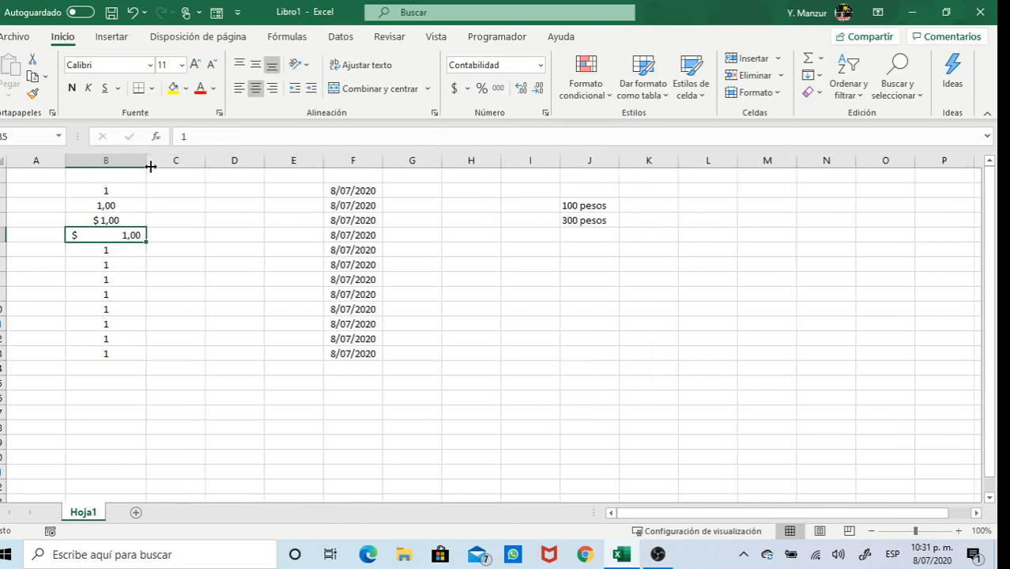
left_click(119, 250)
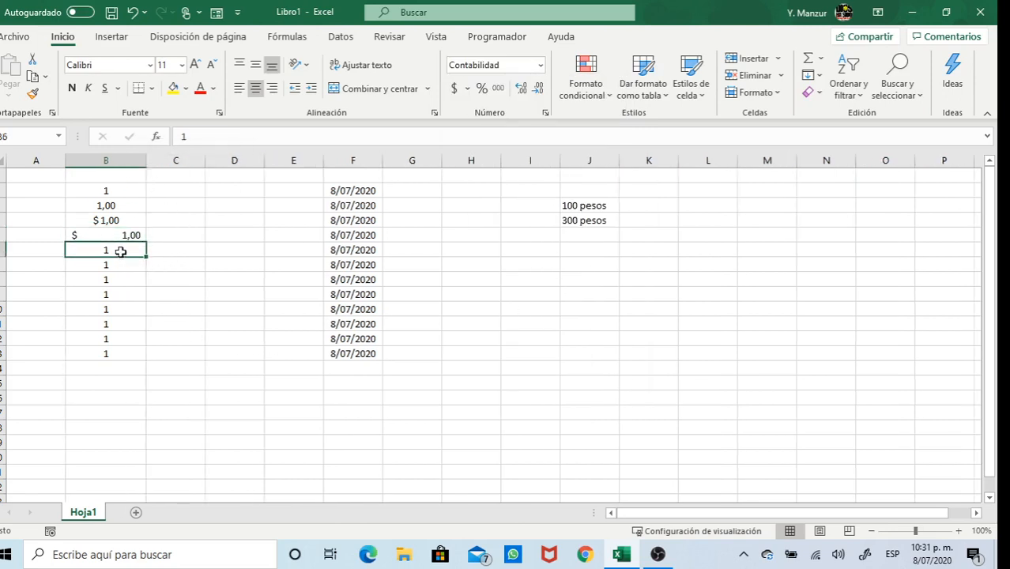
left_click(541, 66)
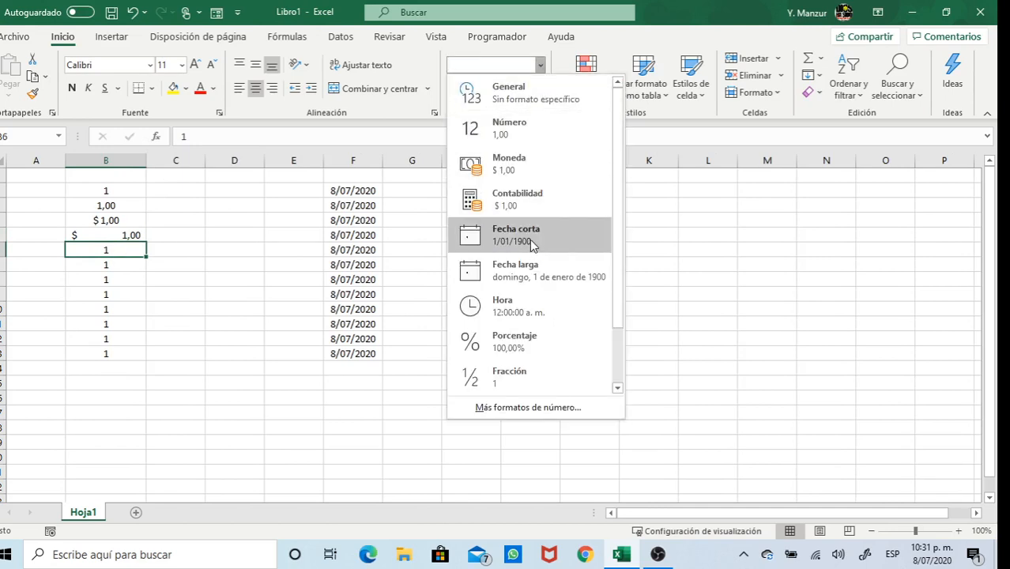
Apply Fecha corta to B6 so it shows 1/01/1900
left_click(531, 247)
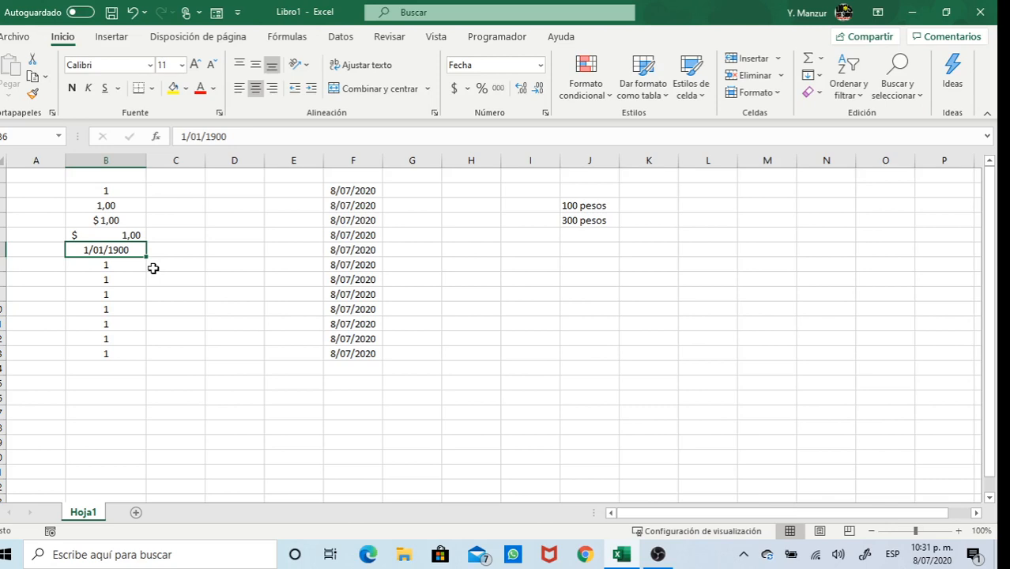
left_click(357, 191)
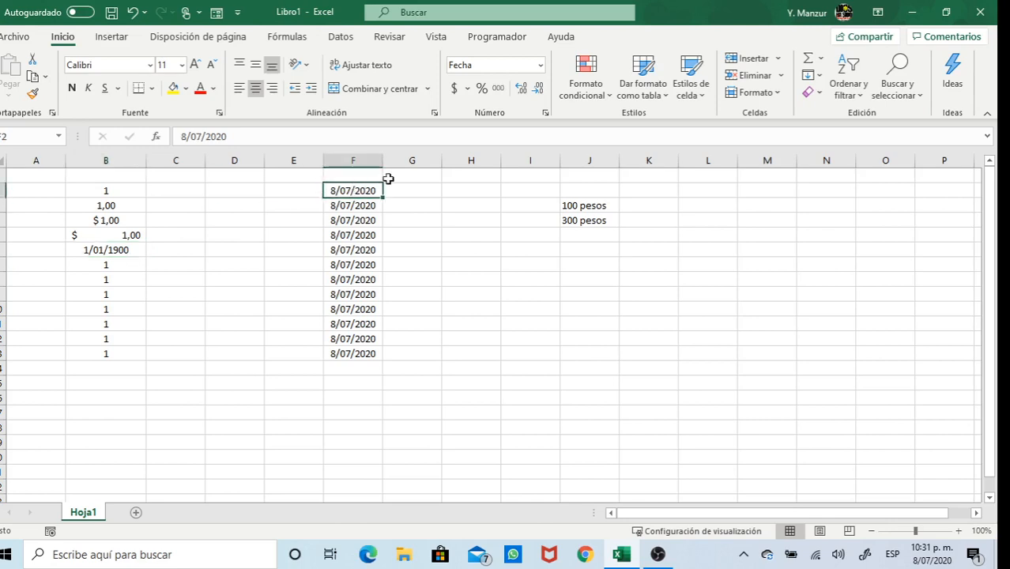
left_click(540, 66)
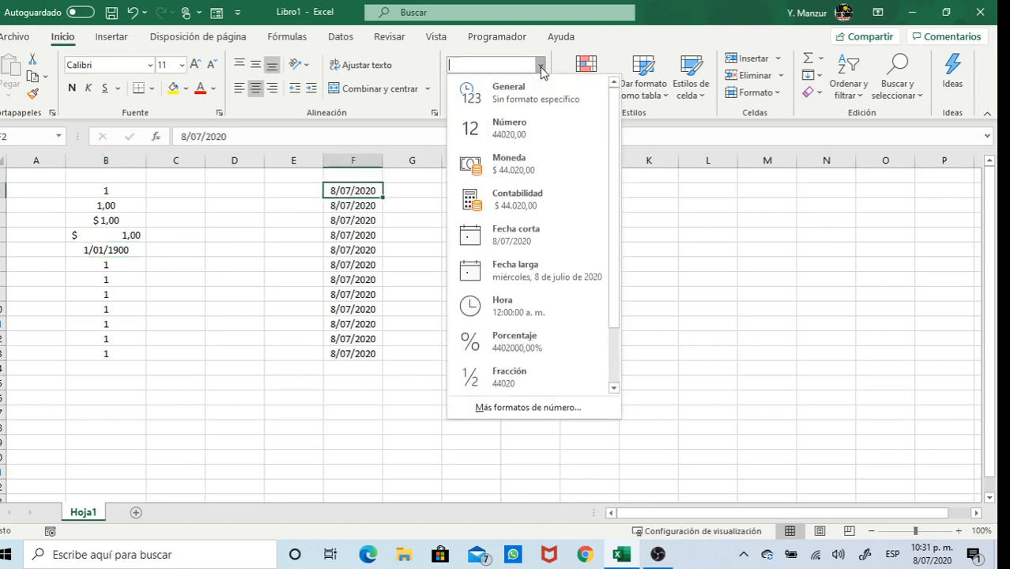
left_click(531, 92)
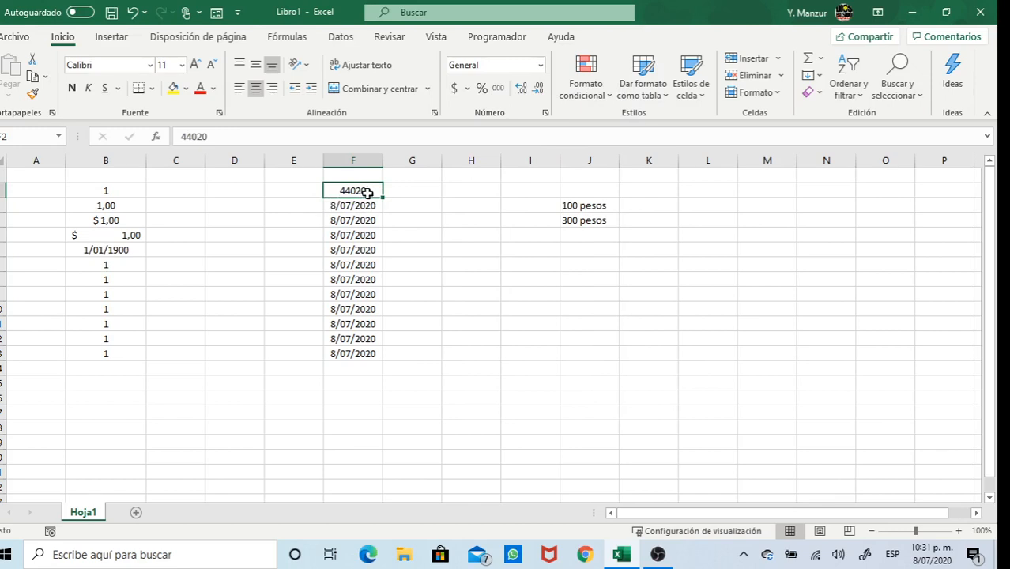
left_click(541, 64)
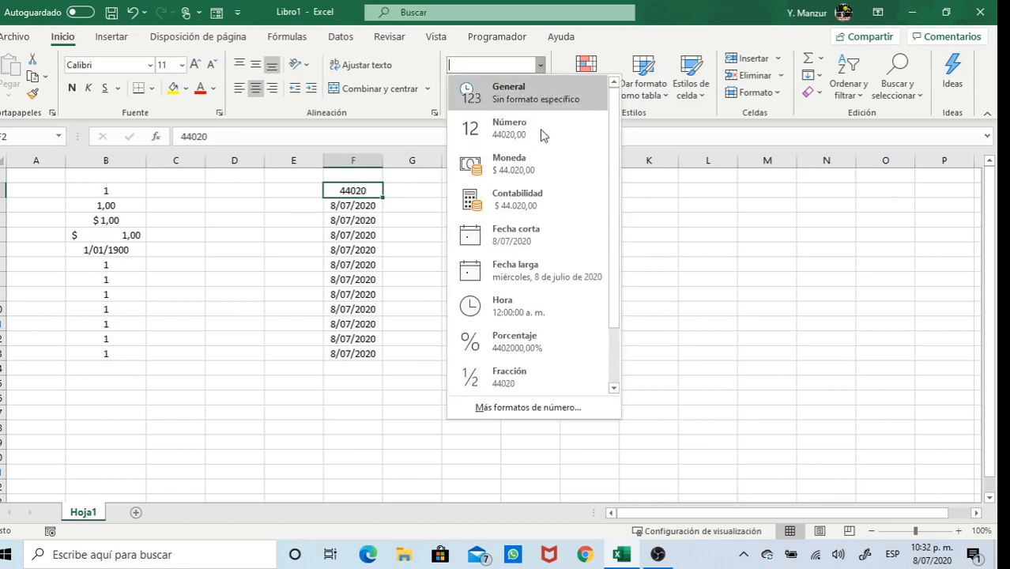
left_click(521, 241)
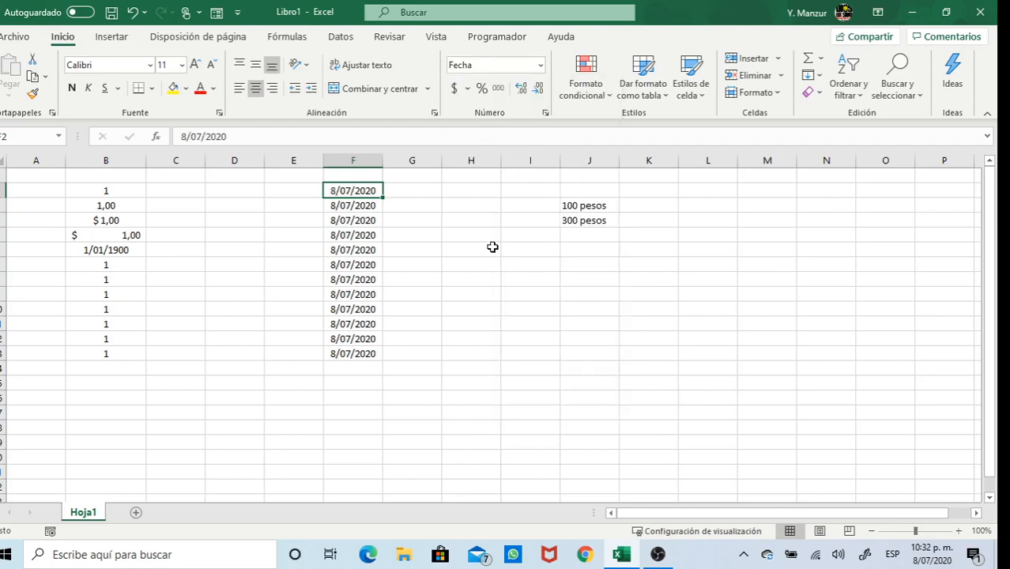
left_click(431, 215)
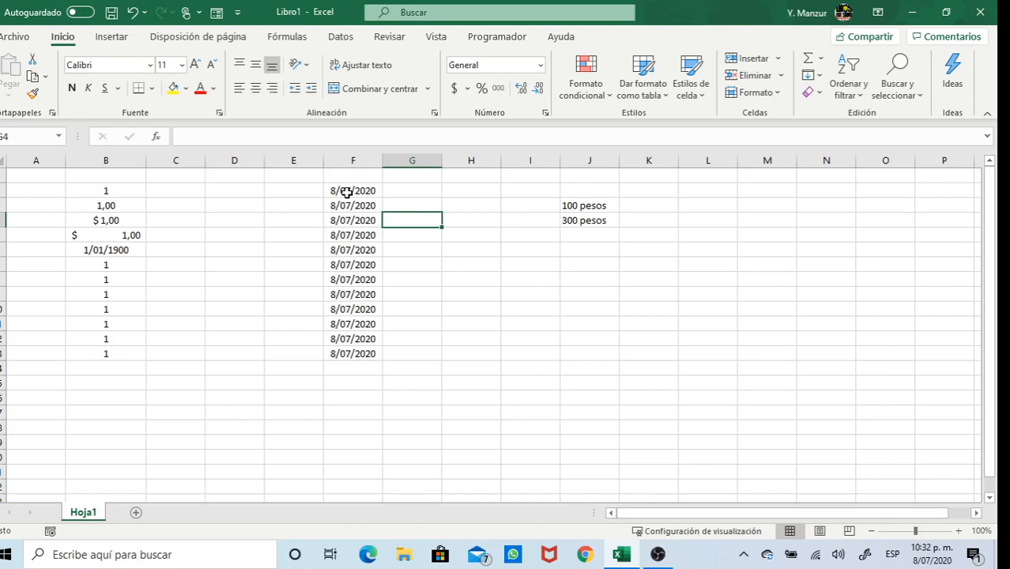
Apply Fecha larga to B7 and widen column B to fit the long date
left_click(111, 263)
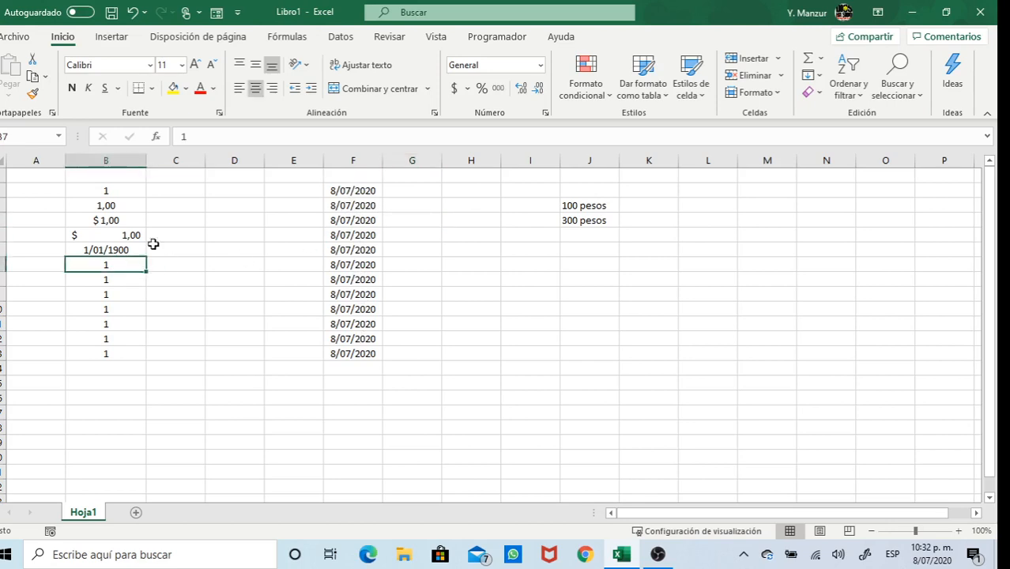
left_click(541, 64)
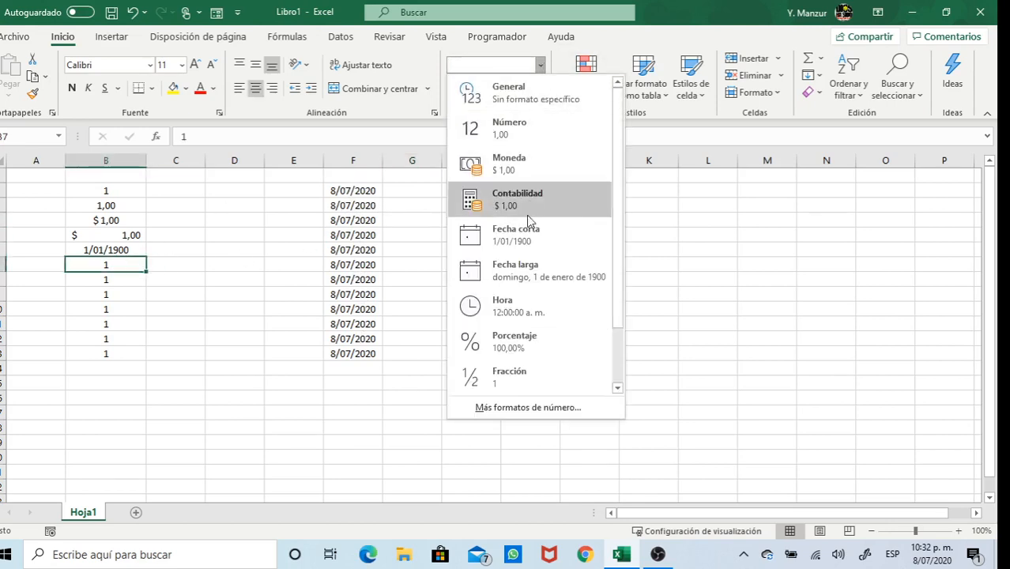
left_click(518, 270)
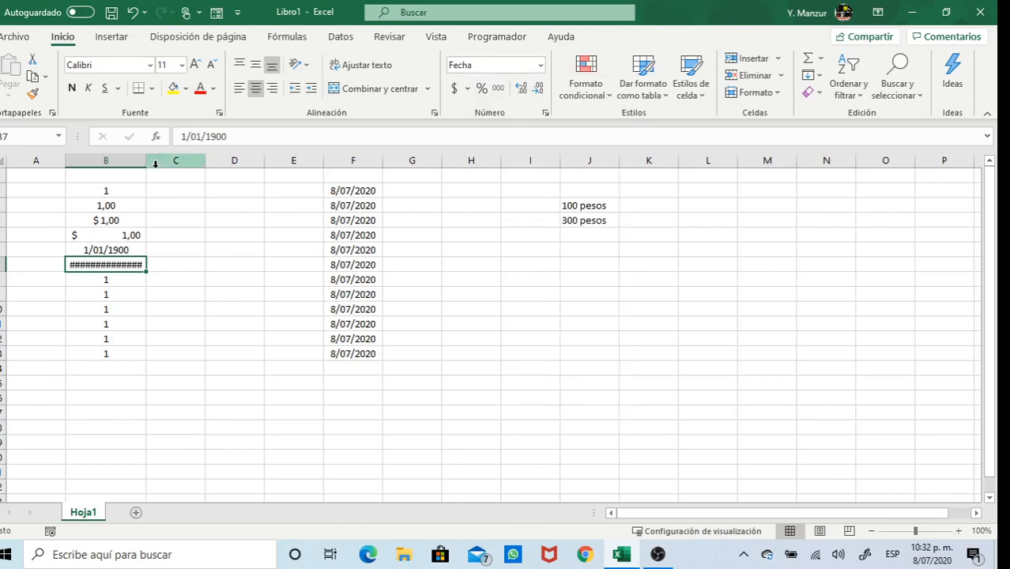
left_click_drag(147, 162, 211, 161)
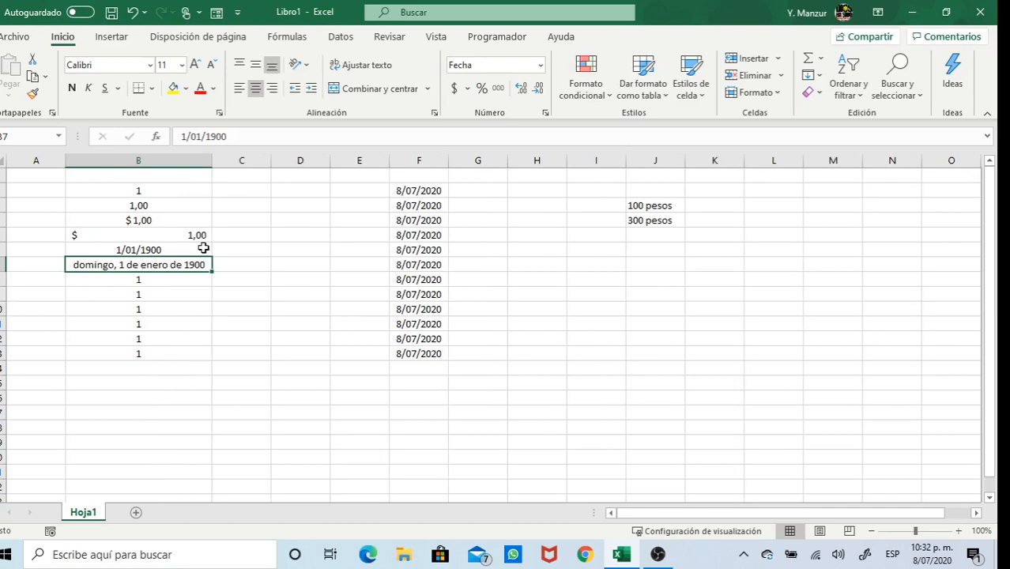
Apply the Hora format to B8, showing 12:00:00 a. m
left_click(181, 282)
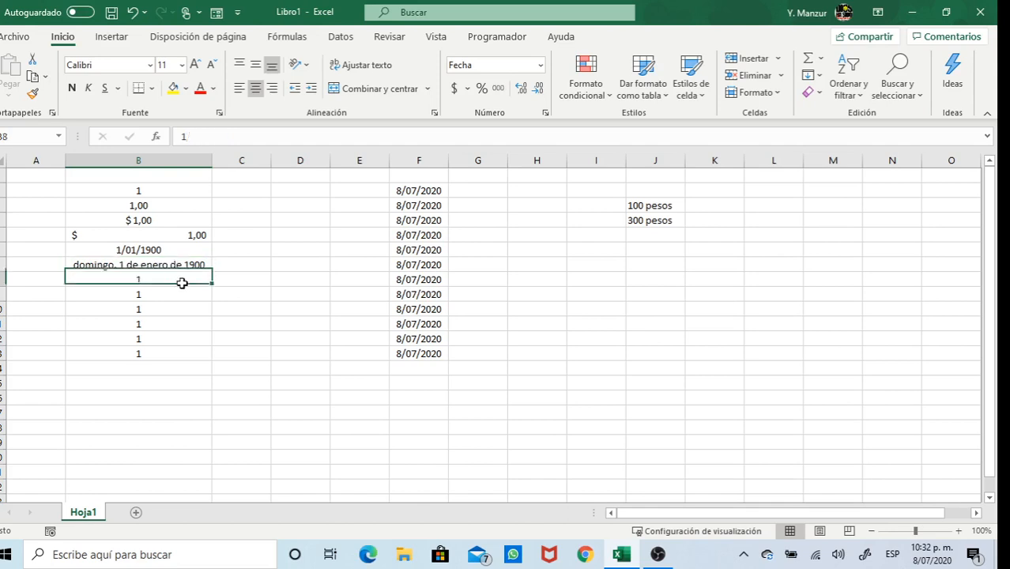
left_click(541, 66)
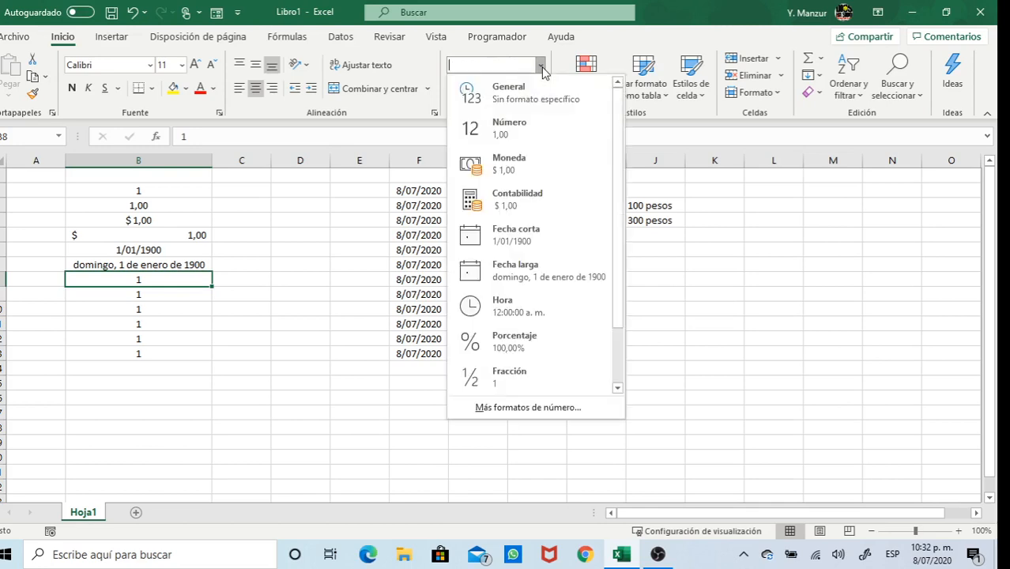
left_click(520, 311)
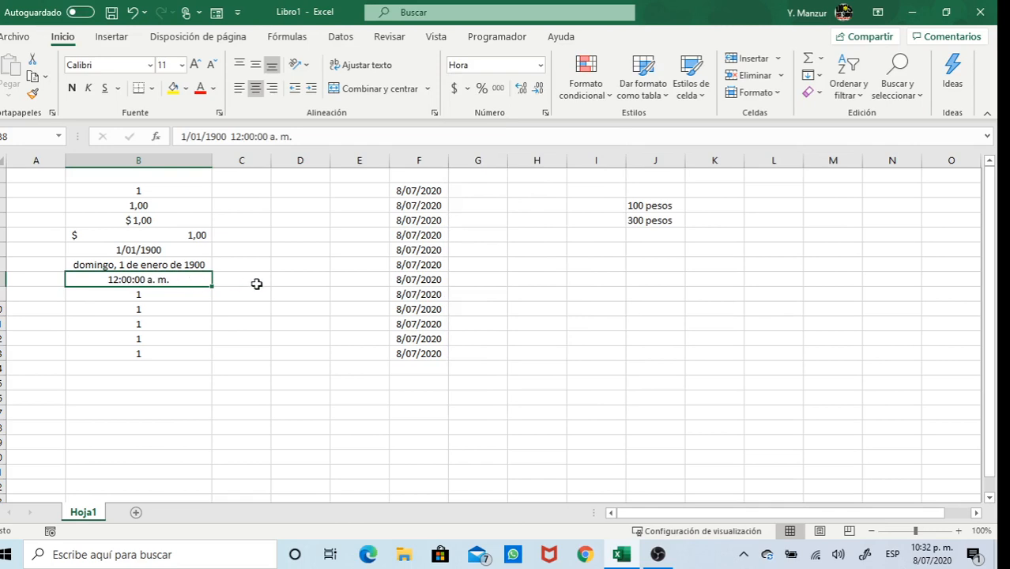
Apply Porcentaje to B9, showing 100,00%
left_click(166, 293)
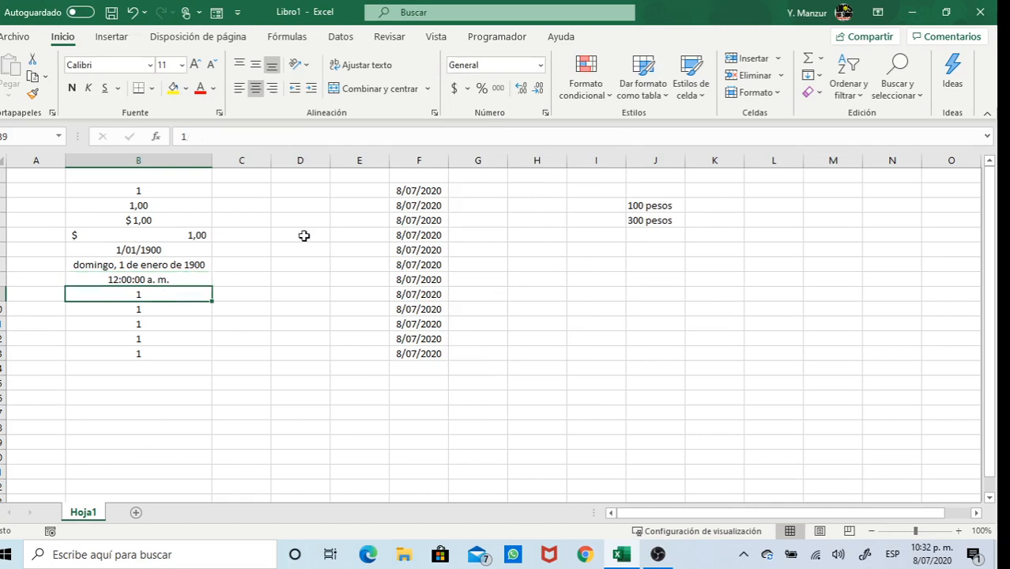
left_click(540, 65)
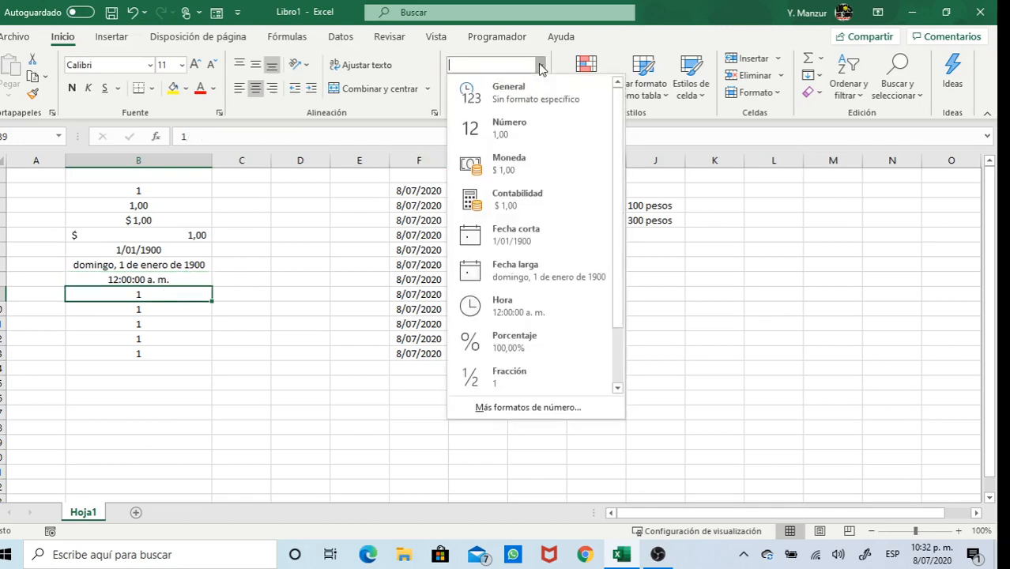
left_click(527, 338)
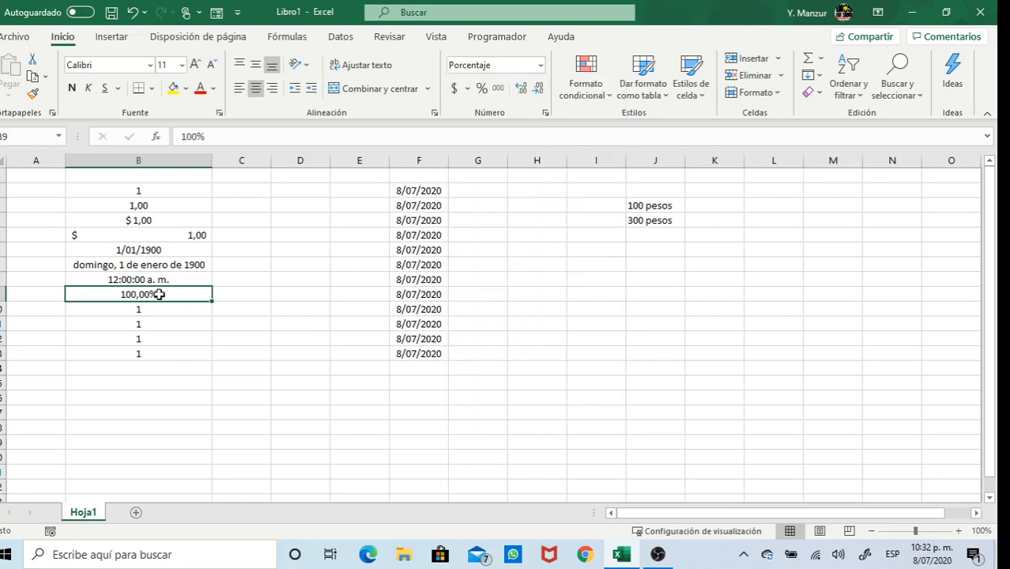
left_click(158, 313)
Choose Fracción for B10; its value still reads 1
left_click(540, 66)
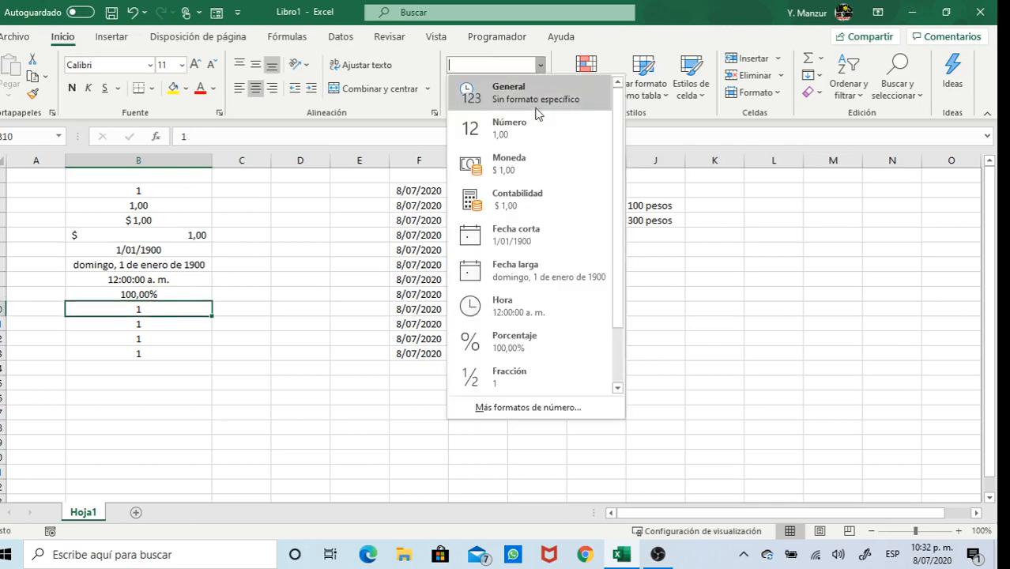
left_click(520, 384)
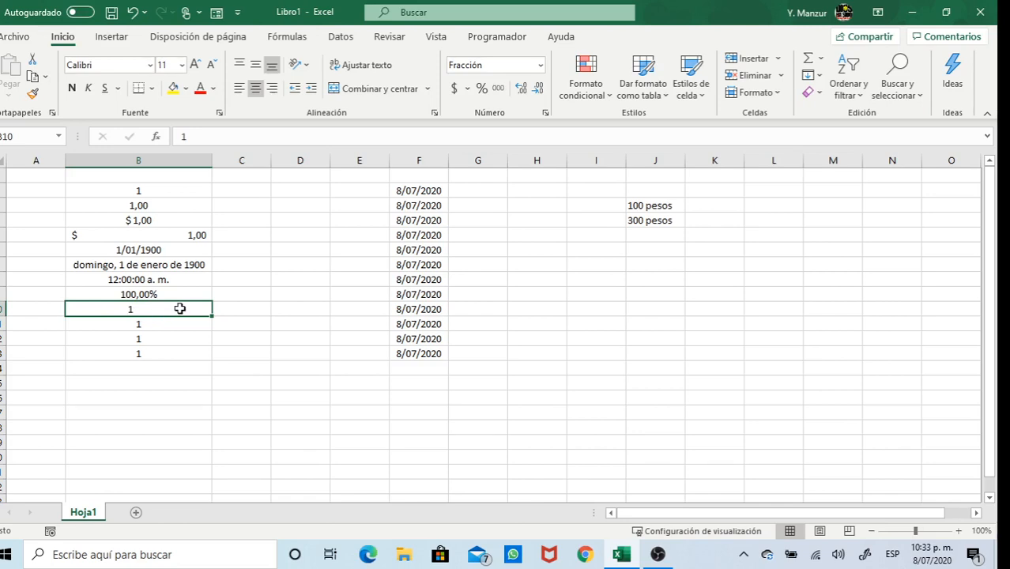
left_click(282, 370)
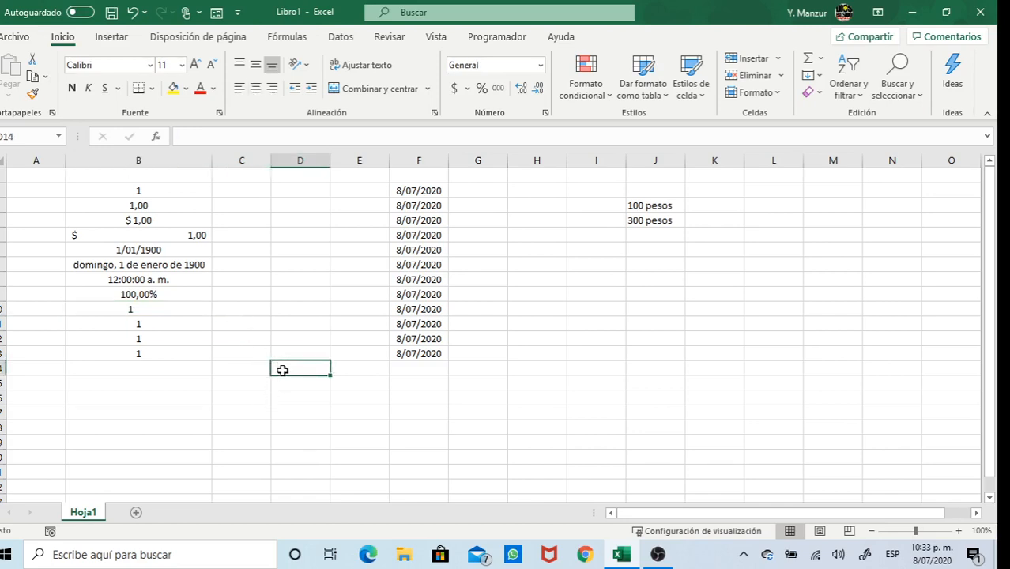
Enter 1/2 in C10, which Excel turns into the date 1-feb
left_click(247, 309)
type("1/2")
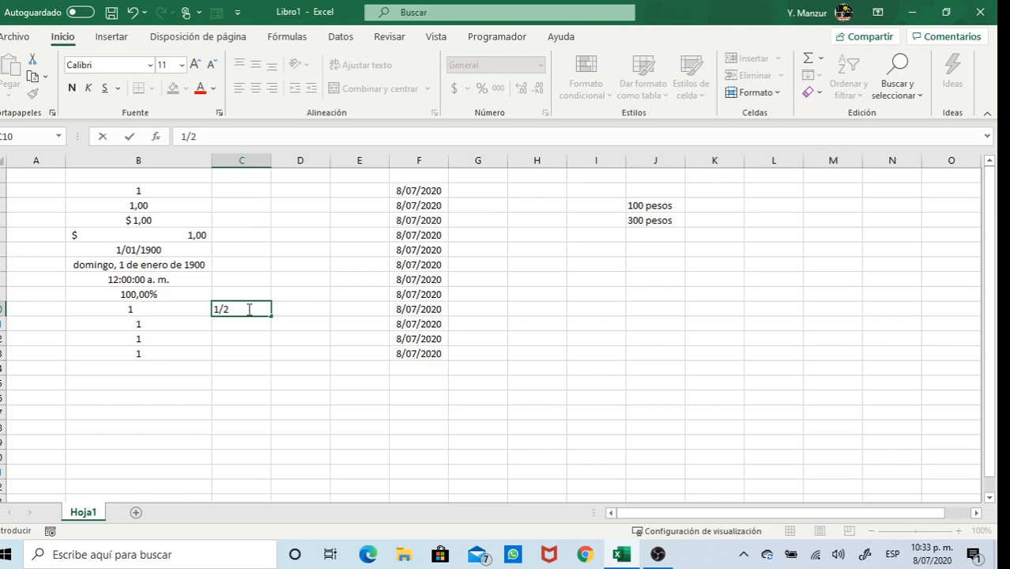
key("Return")
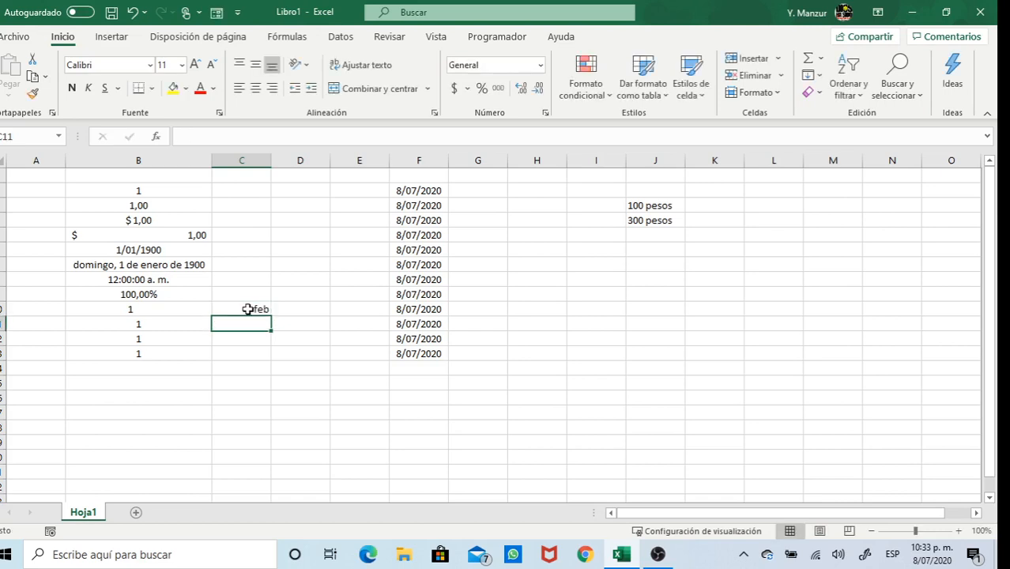
left_click(262, 161)
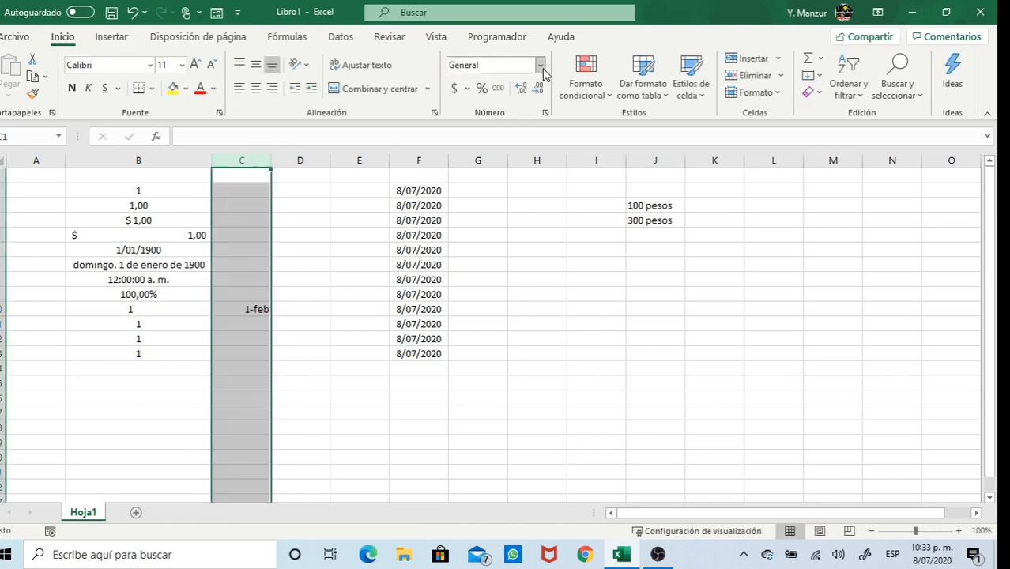
left_click(259, 309)
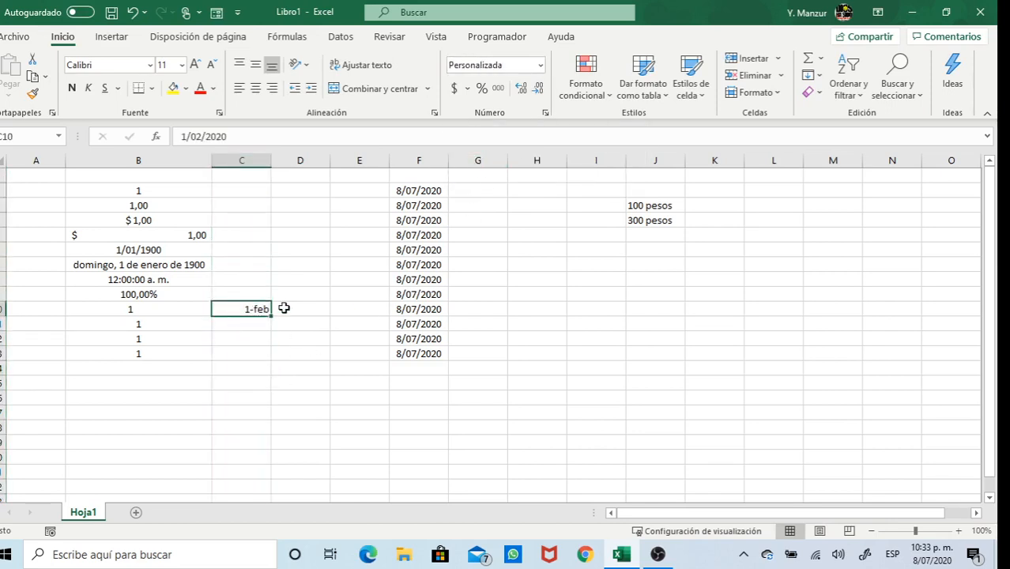
Replace B10's value with 1/2 so it shows as a fraction
left_click(174, 310)
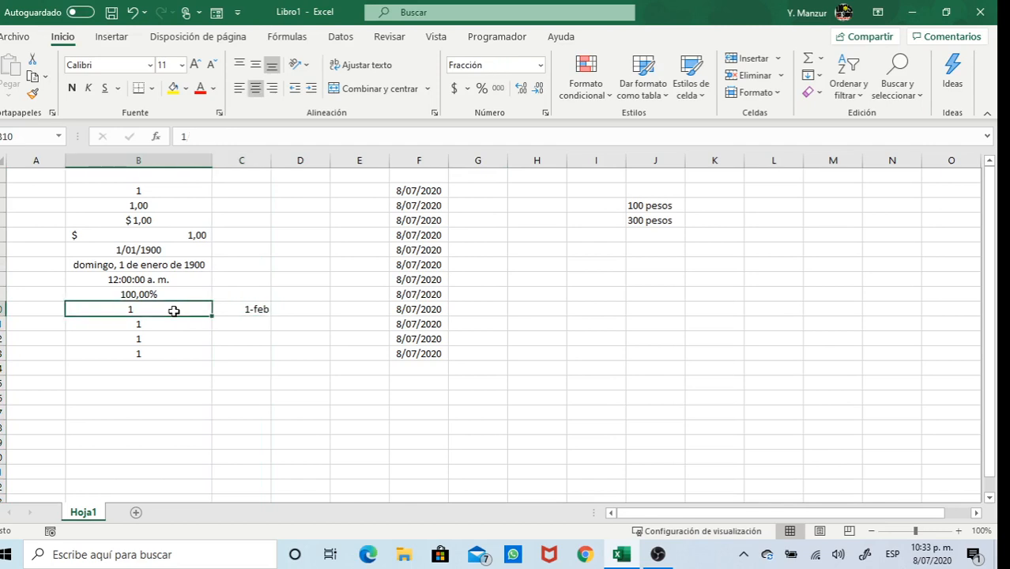
double_click(174, 310)
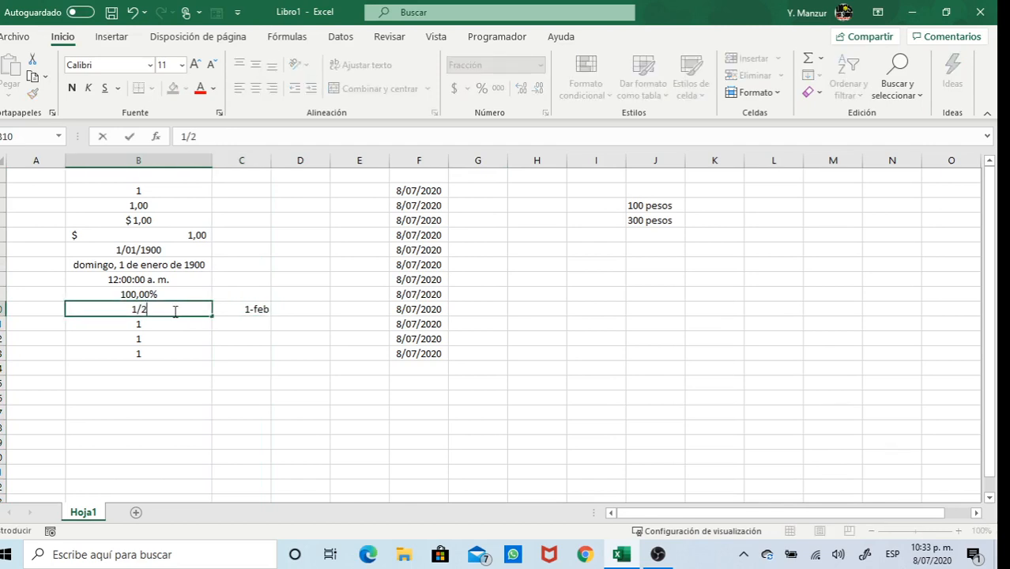
key("Return")
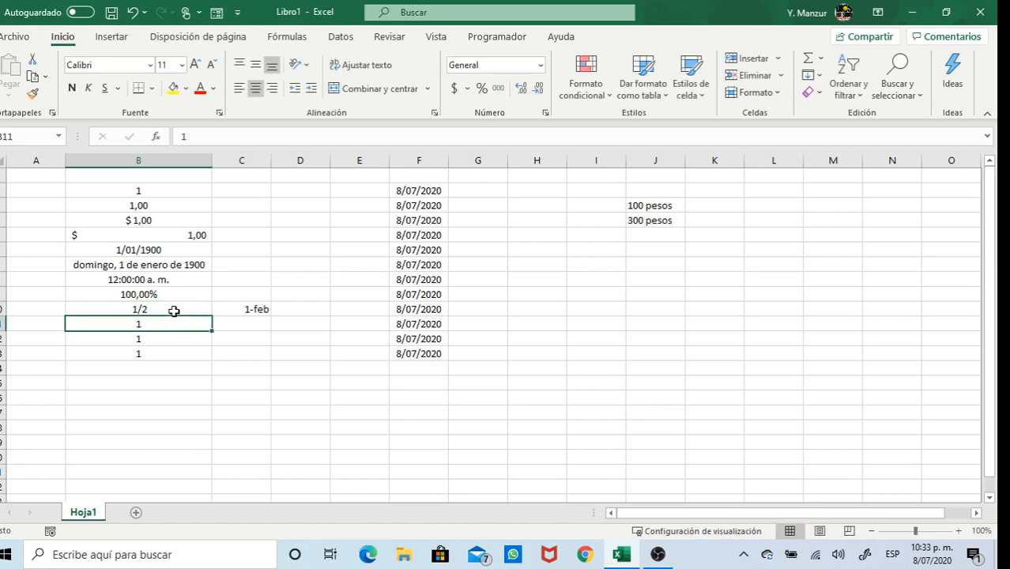
left_click(174, 309)
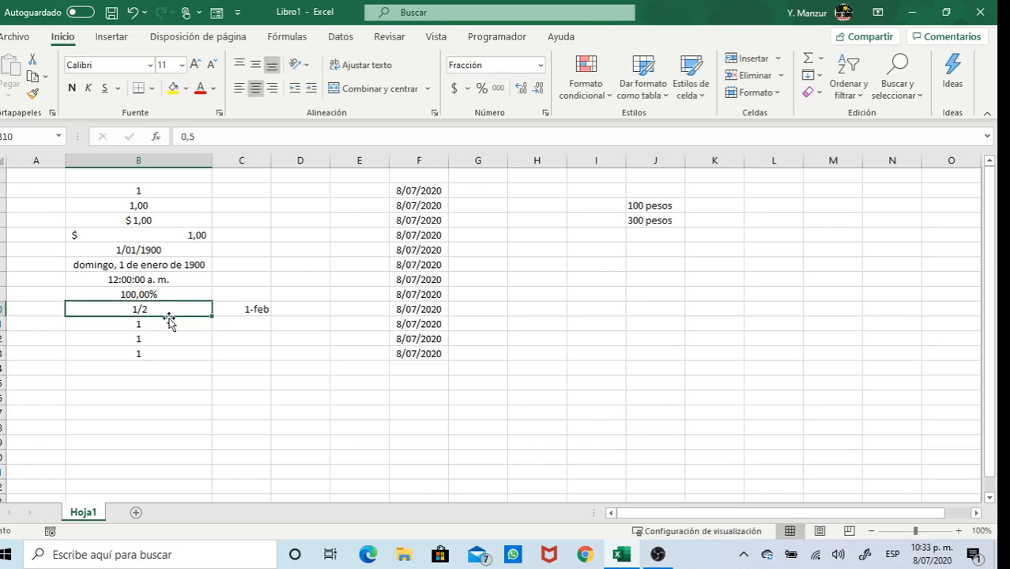
Format C10 as Número and re-enter 1/2 so it shows 0,50
left_click(235, 315)
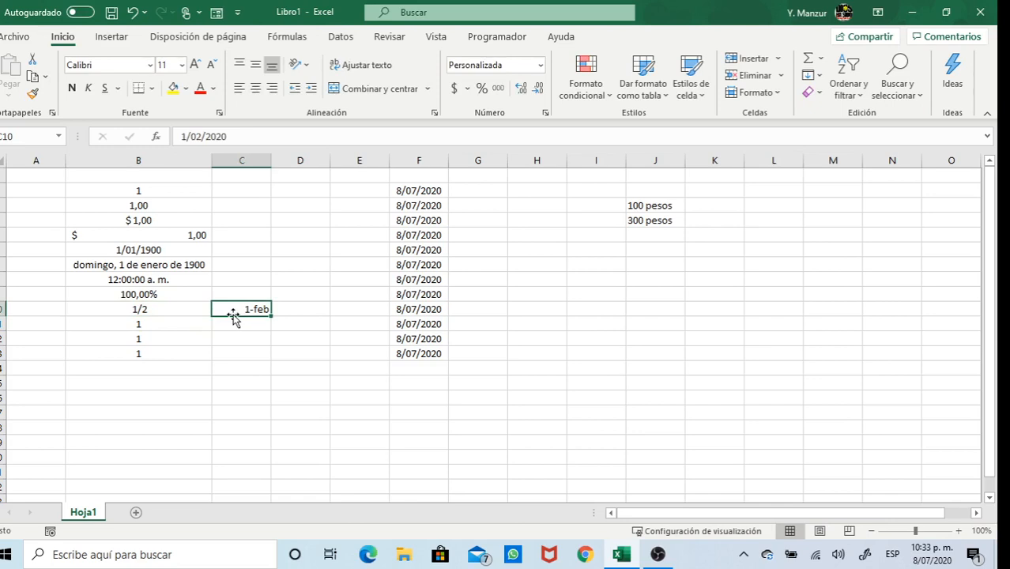
left_click(539, 64)
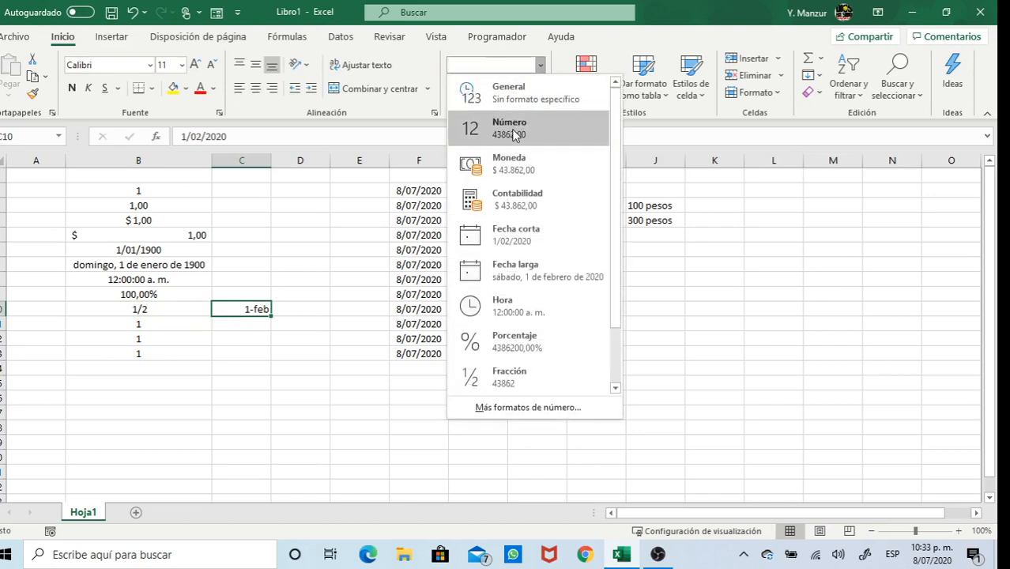
left_click(514, 135)
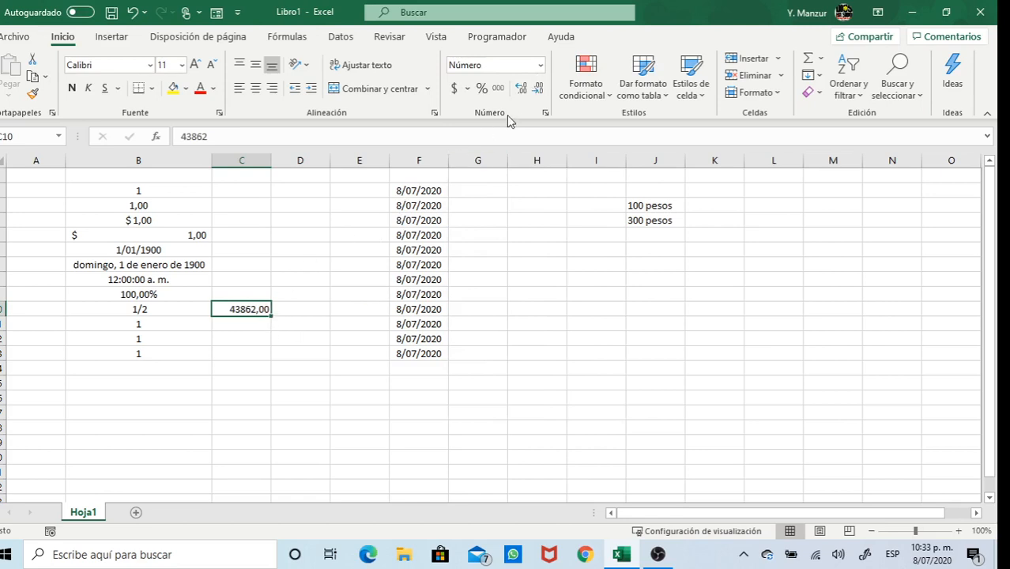
type("1/2")
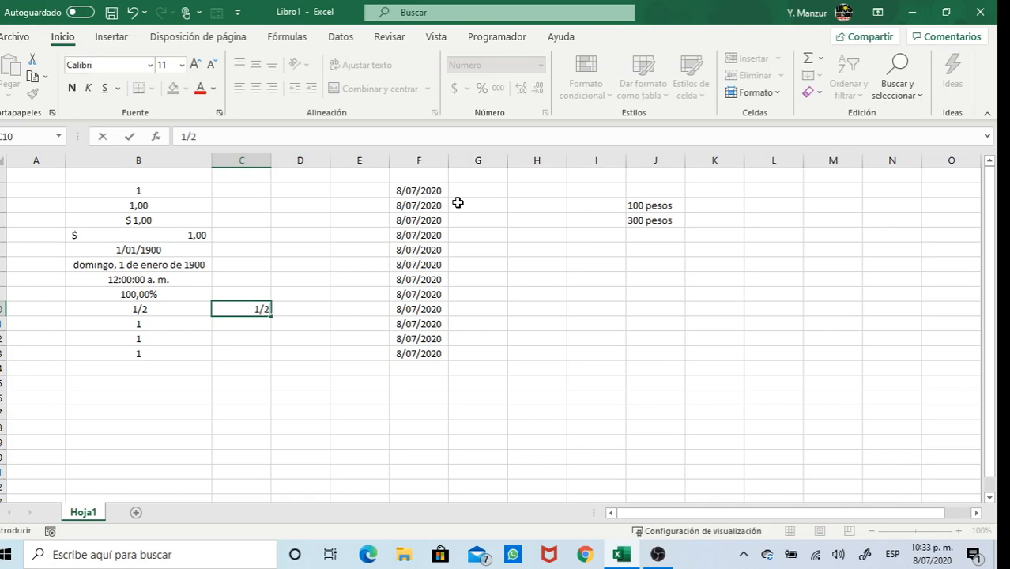
key("Return")
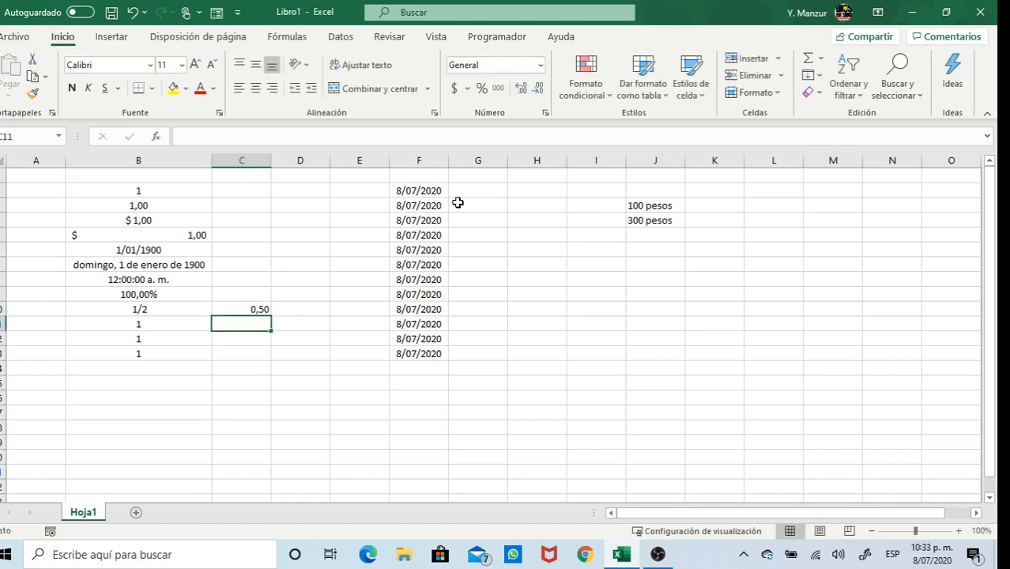
left_click(258, 310)
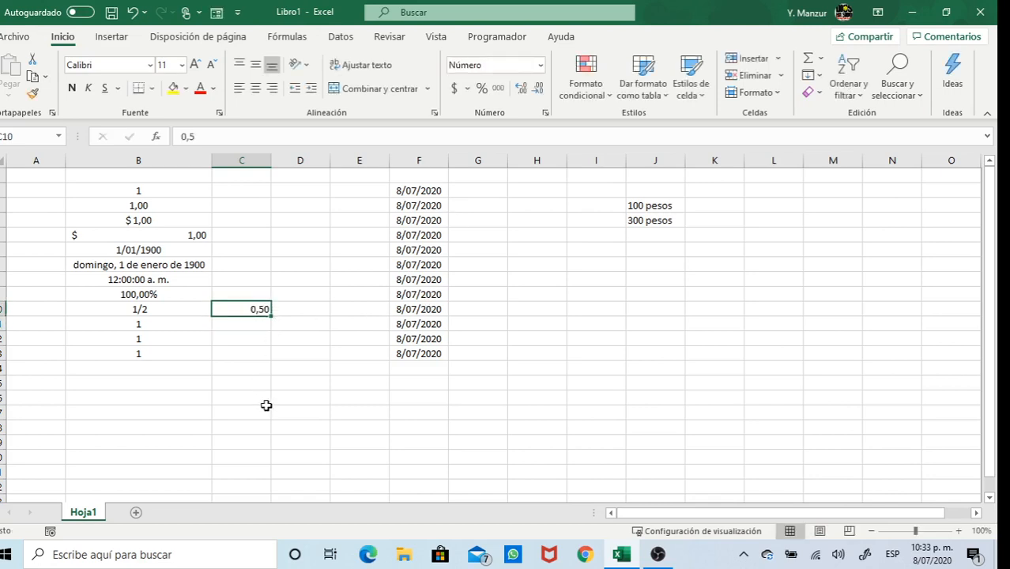
left_click(159, 311)
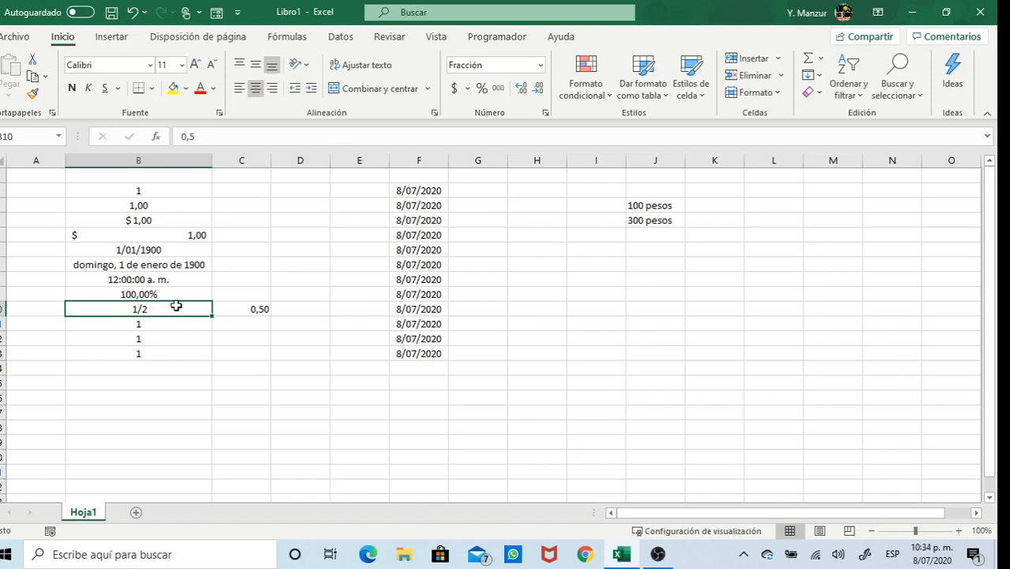
Select B11 and bring up the full number format settings for it
left_click(169, 327)
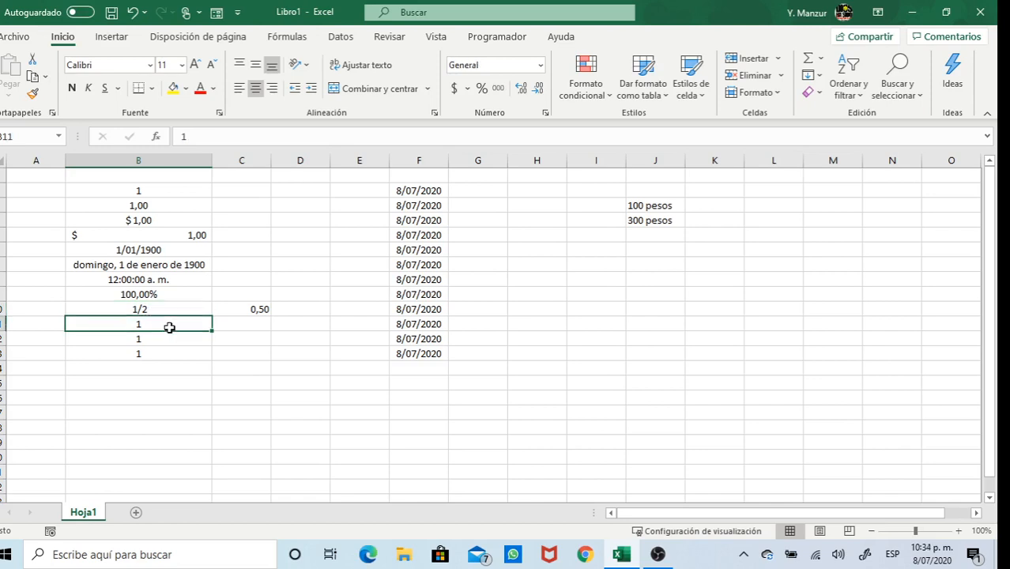
left_click(540, 66)
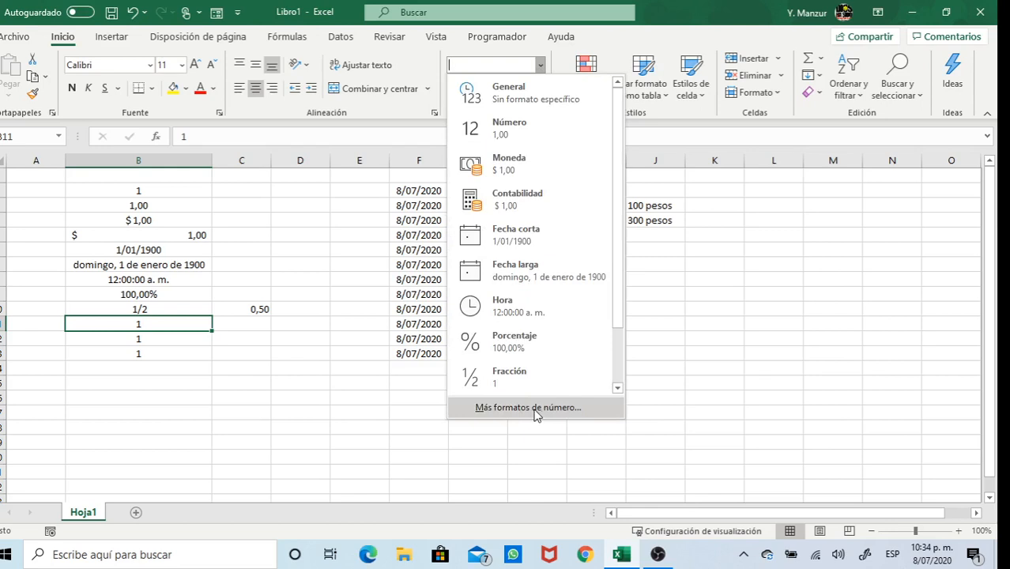
left_click(173, 321)
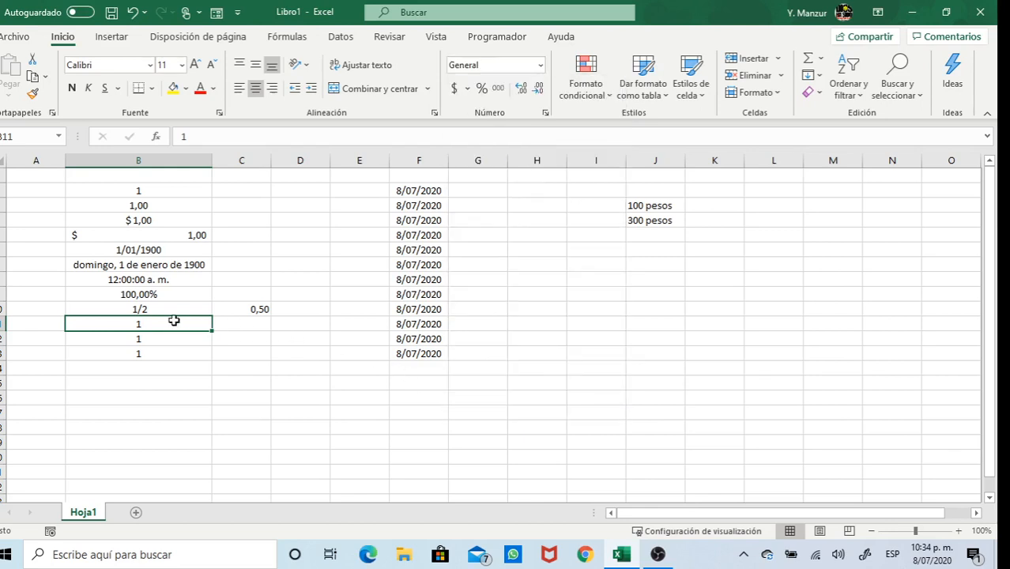
right_click(174, 321)
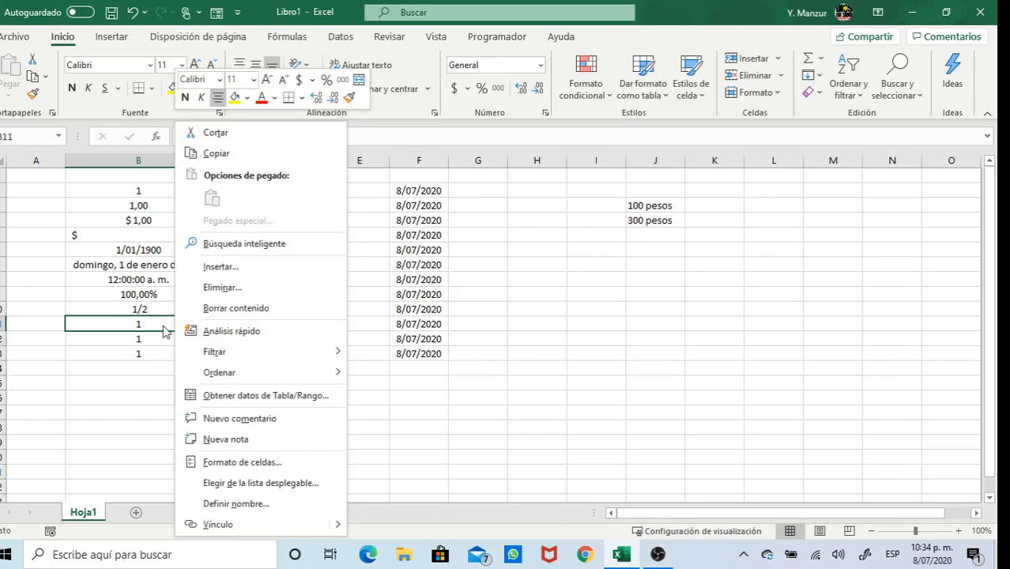
left_click(230, 466)
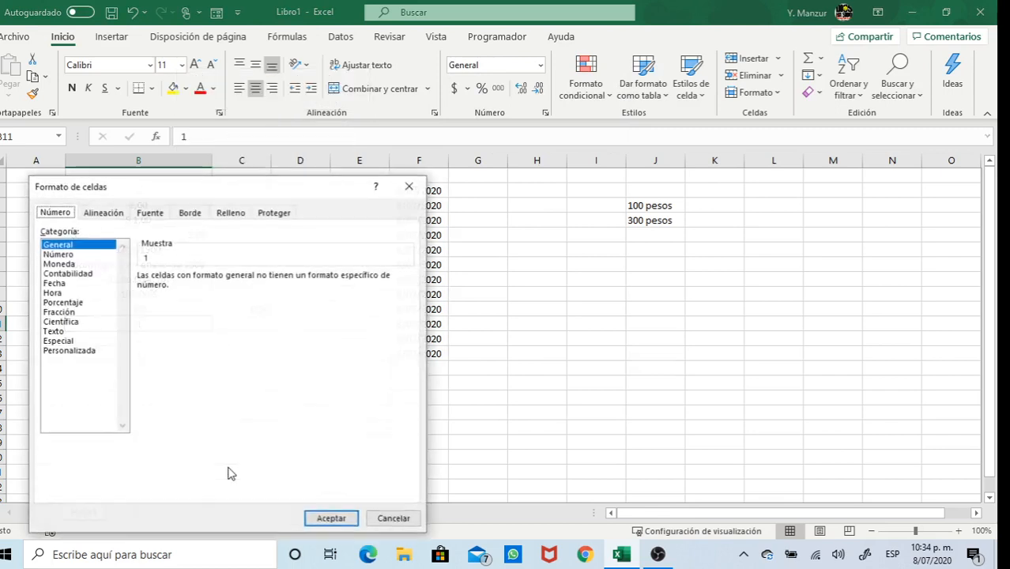
left_click_drag(275, 199, 308, 103)
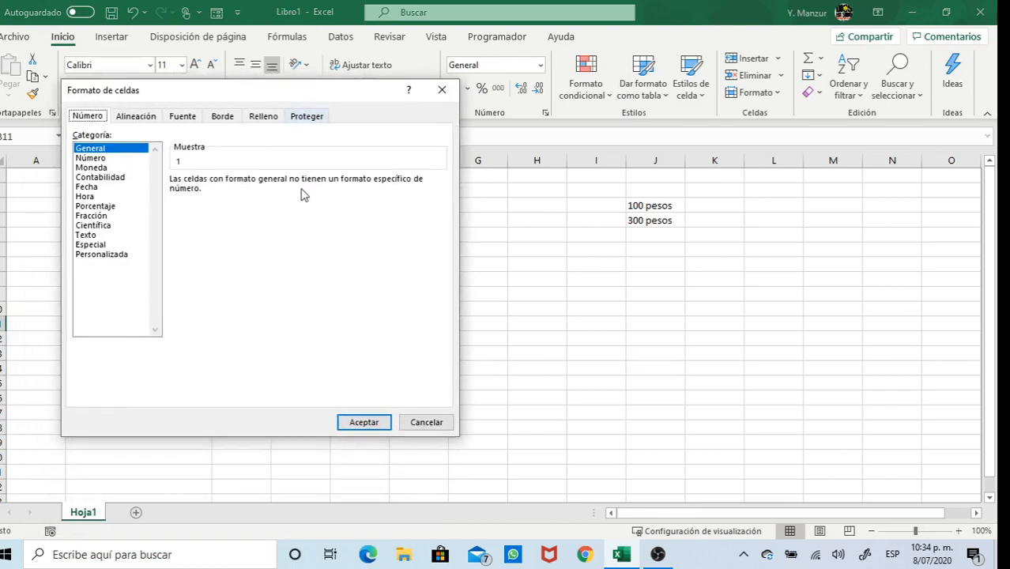
left_click(442, 92)
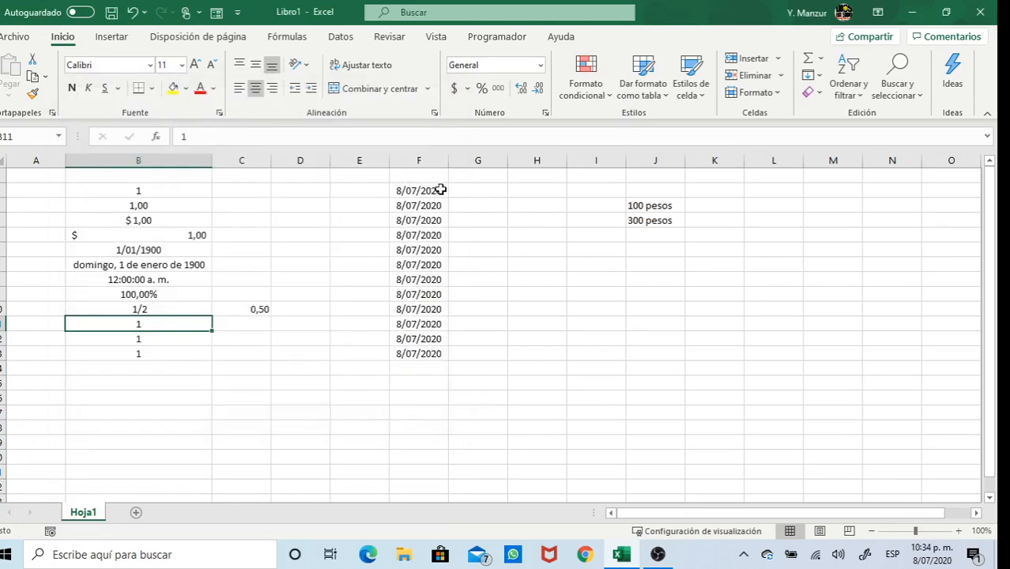
left_click(543, 67)
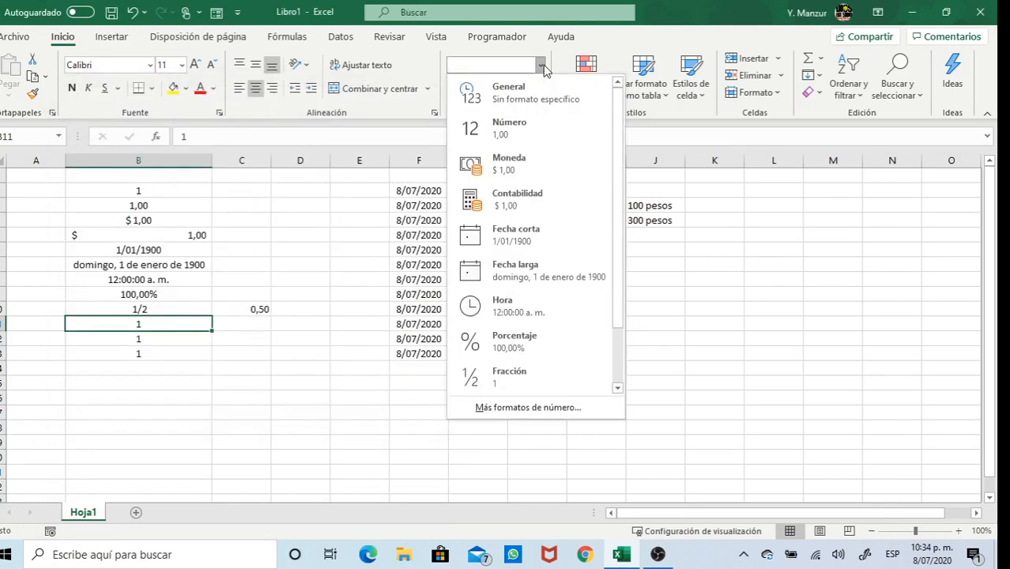
left_click(527, 407)
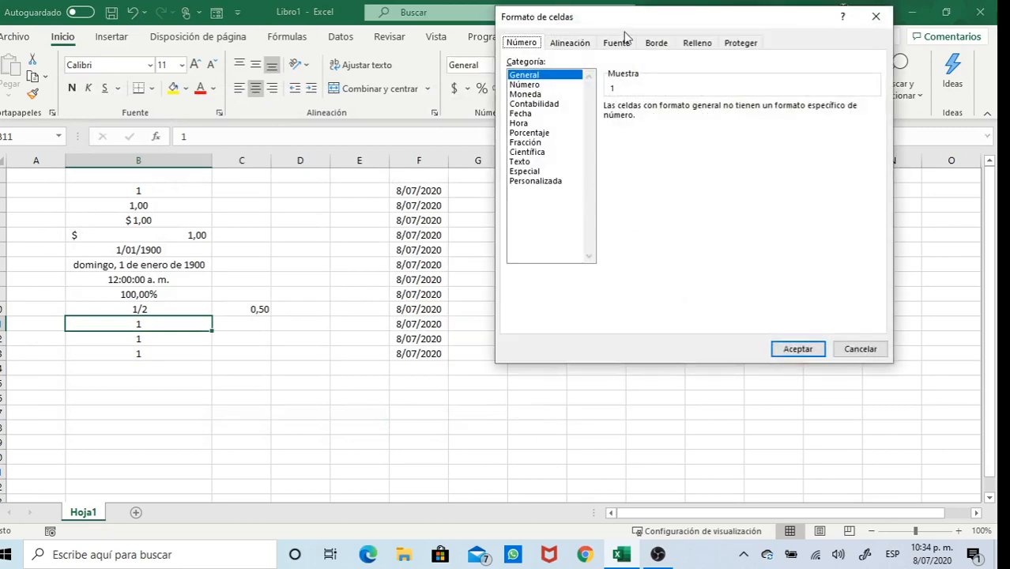
left_click_drag(659, 19, 467, 130)
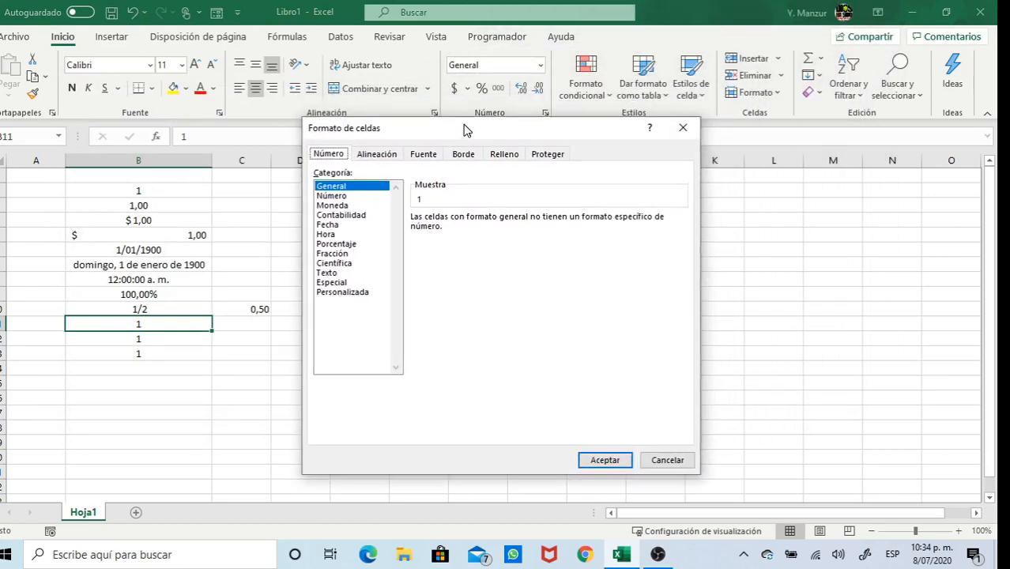
Format B11 as Número with 4 decimals, thousands separator and red negatives
left_click(332, 195)
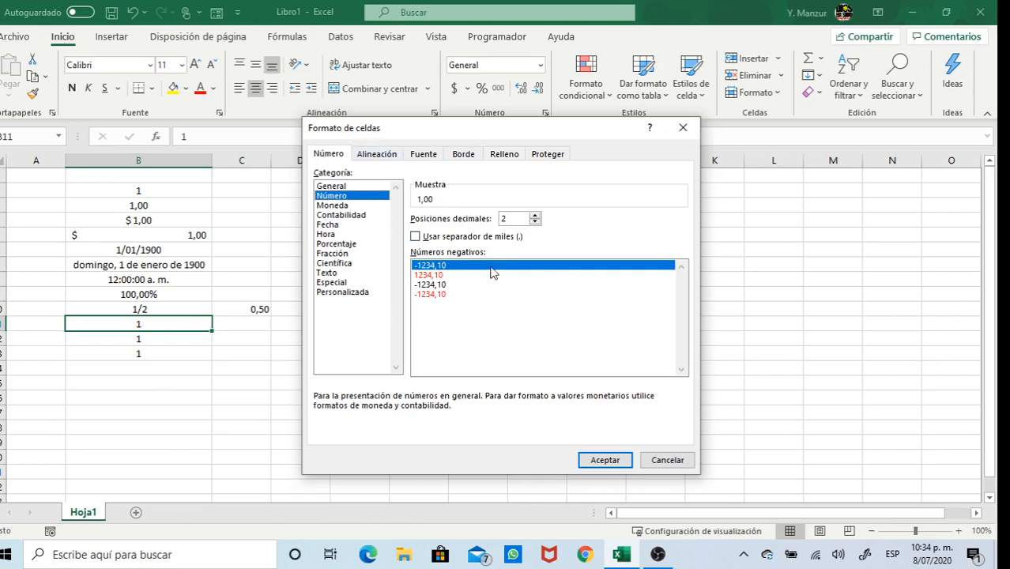
left_click(536, 216)
left_click(536, 216)
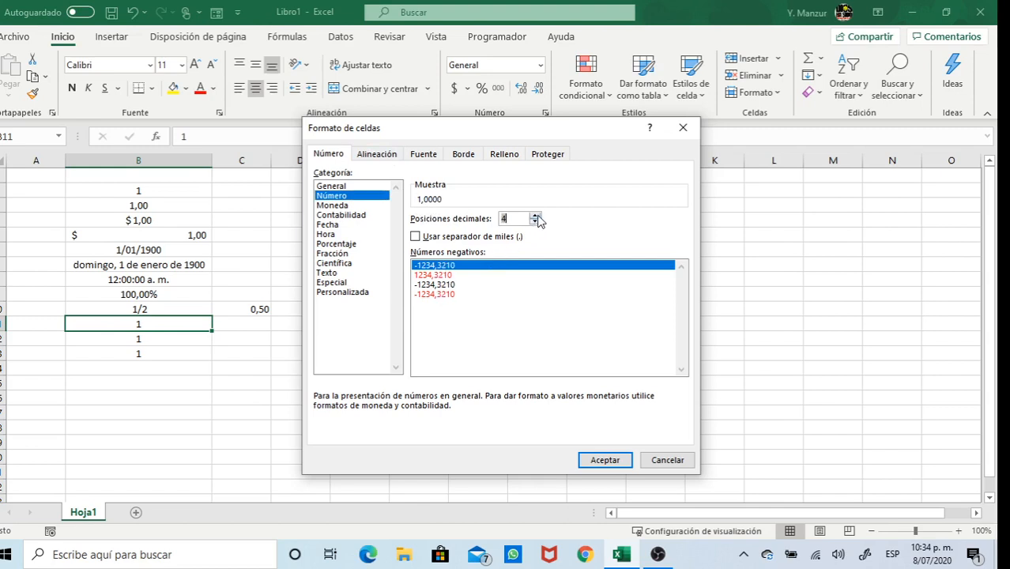
left_click(535, 216)
left_click(536, 216)
left_click(535, 222)
left_click(535, 222)
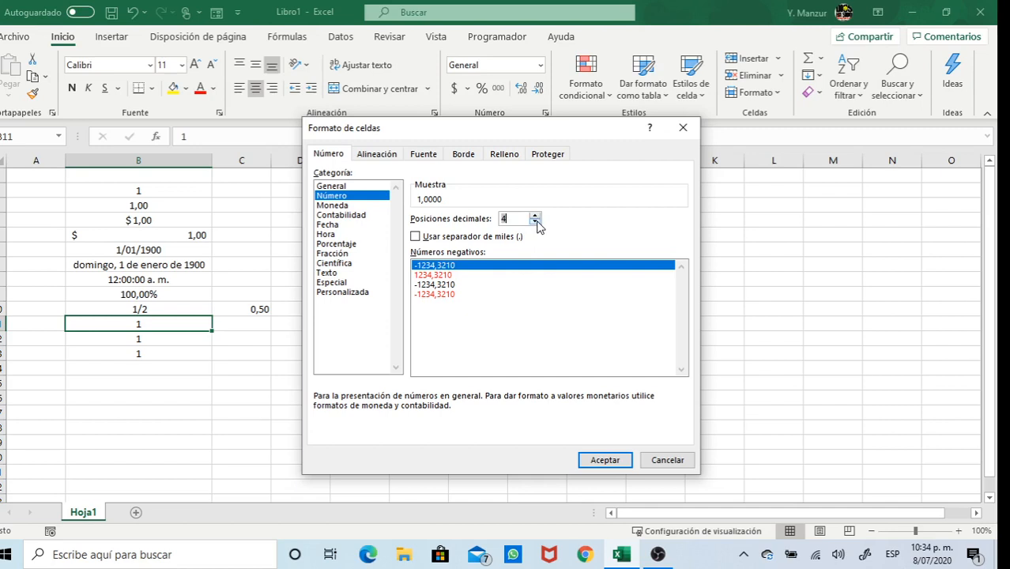
left_click(416, 237)
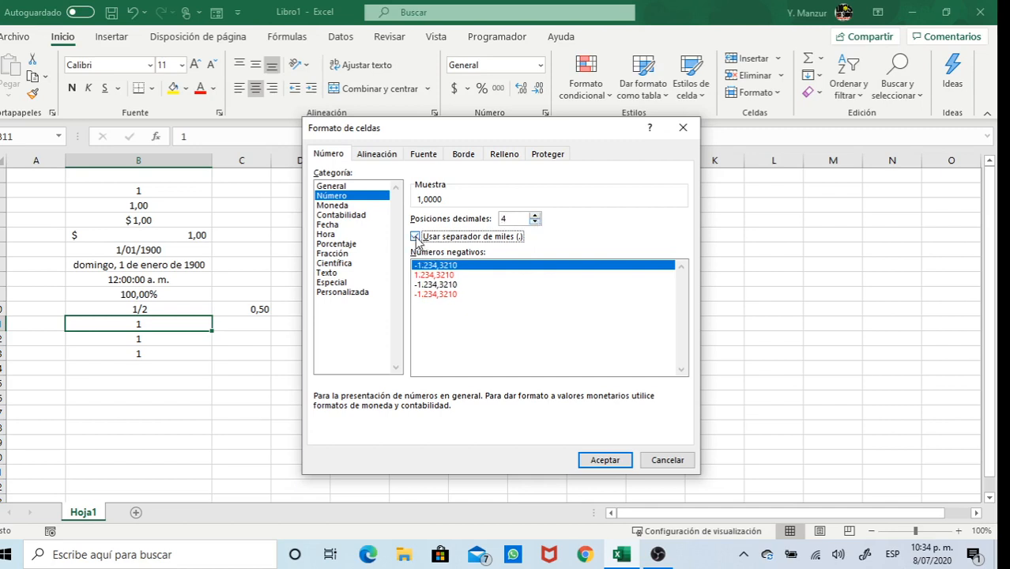
left_click(441, 295)
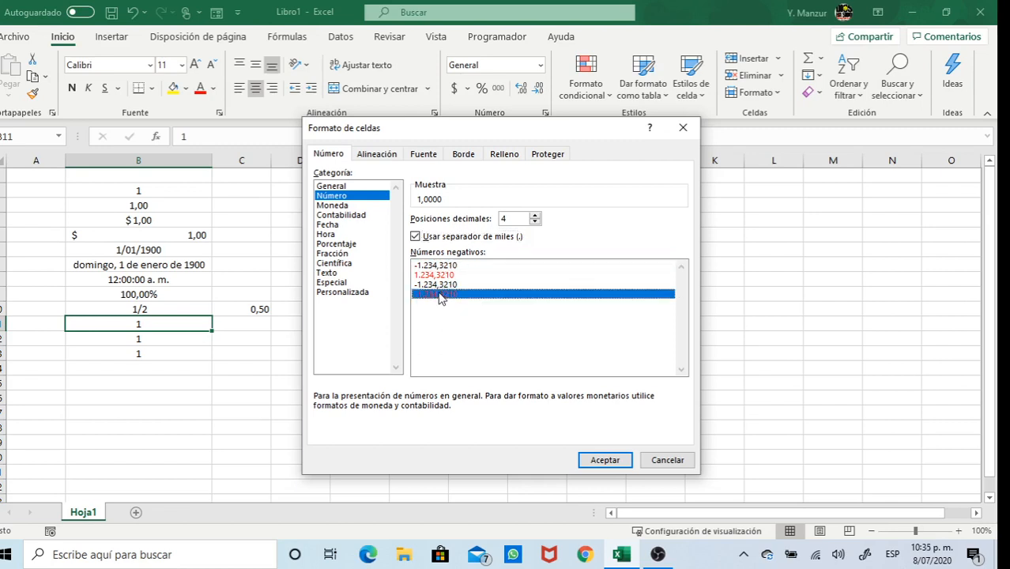
left_click(603, 460)
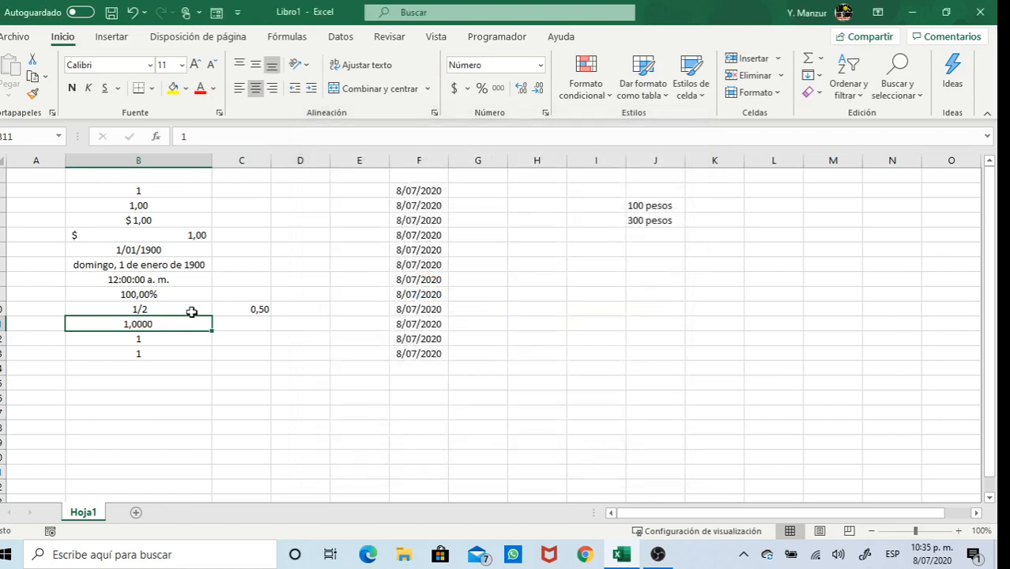
Enter -1,0000 in B11, then replace it with 1
type("-1,0000")
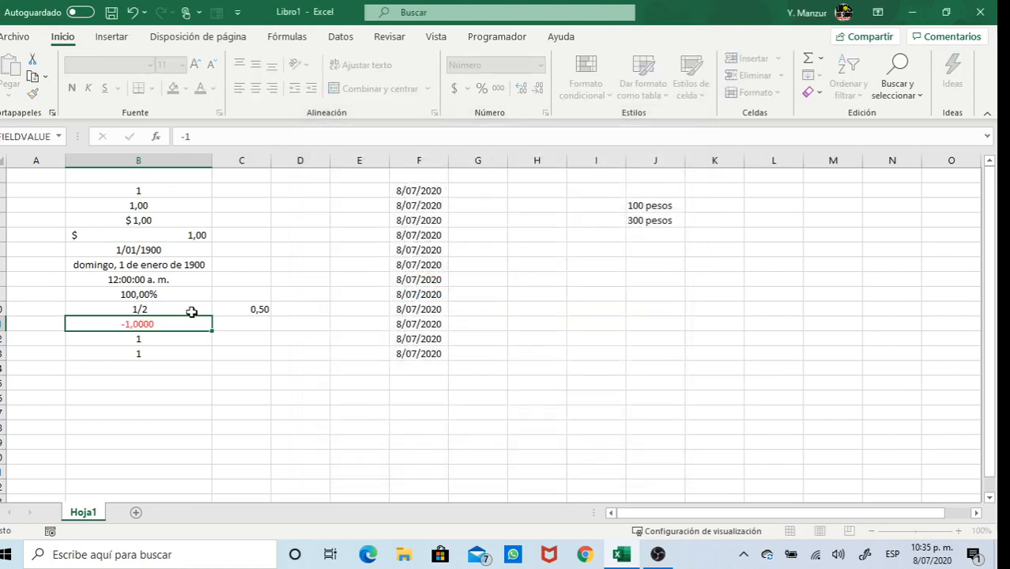
key("Return")
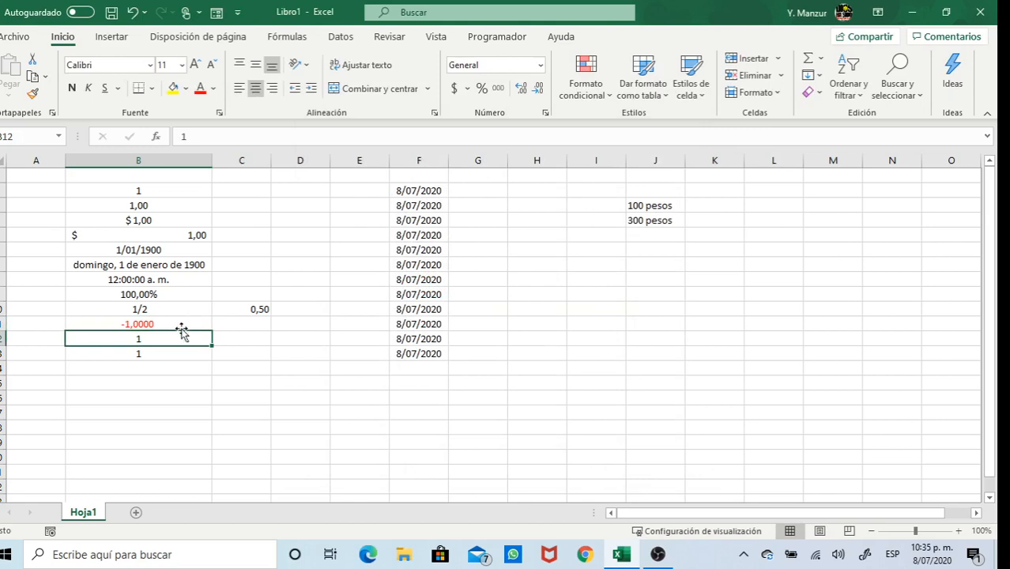
left_click(181, 326)
type("1")
key("Return")
Give B12 the Moneda format with 2 decimals and the $ symbol, showing $ 1,00
left_click(539, 67)
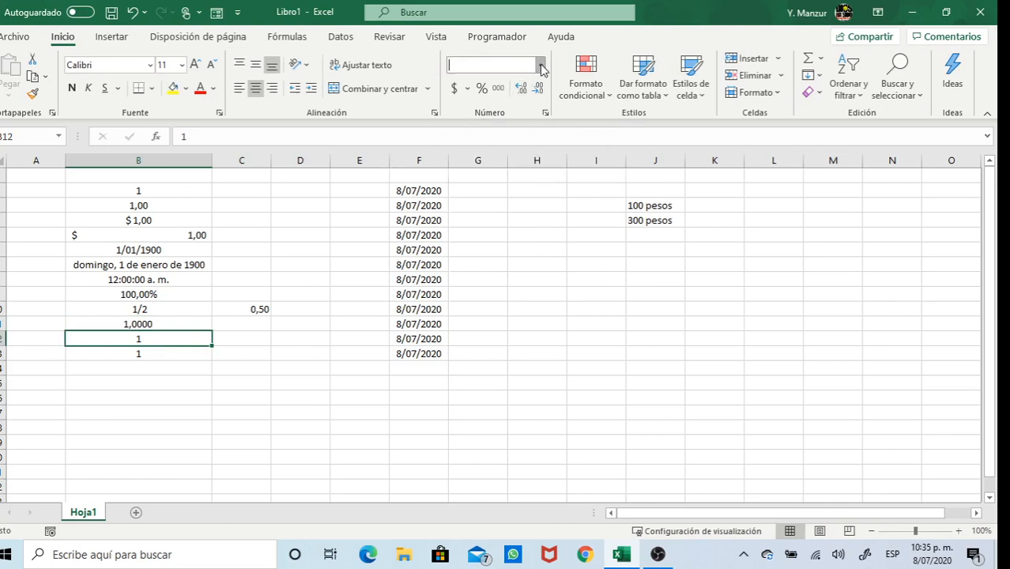
left_click(557, 409)
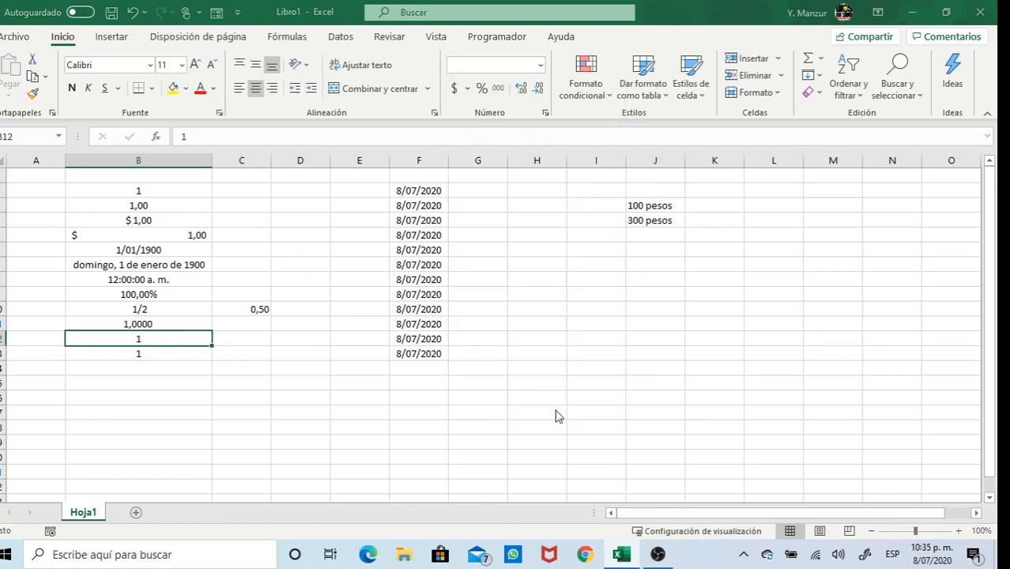
left_click(332, 196)
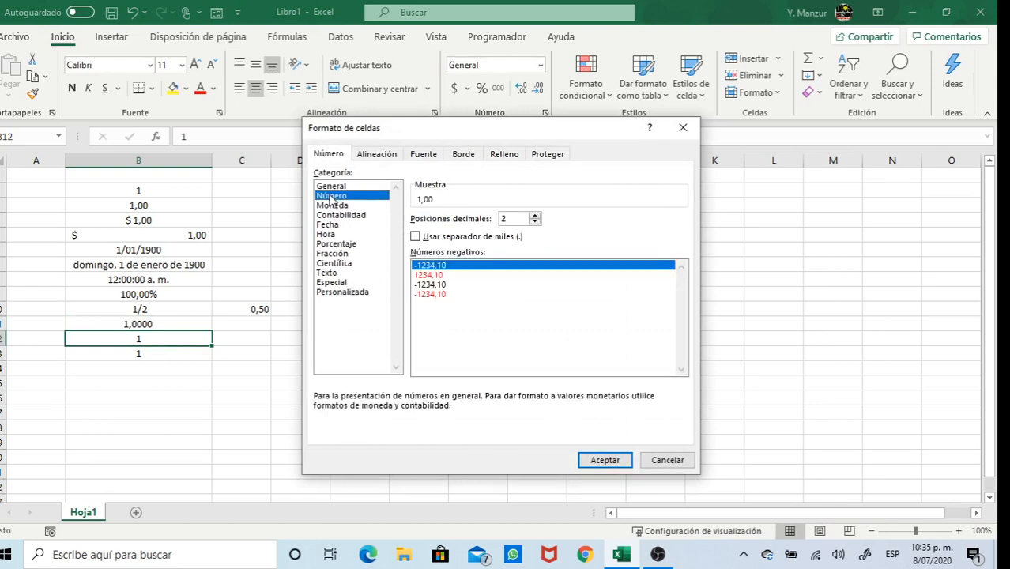
left_click(343, 207)
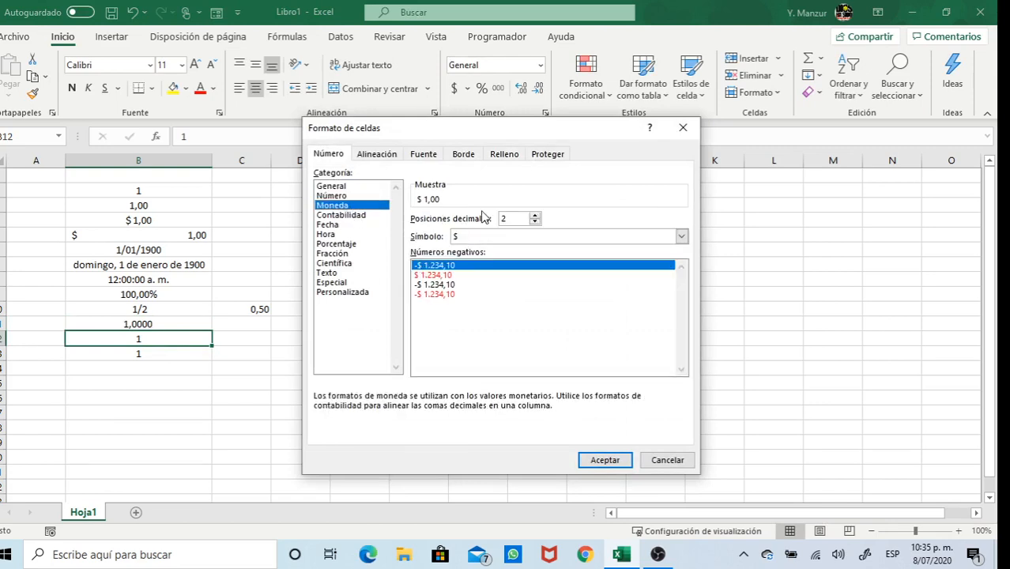
left_click(681, 237)
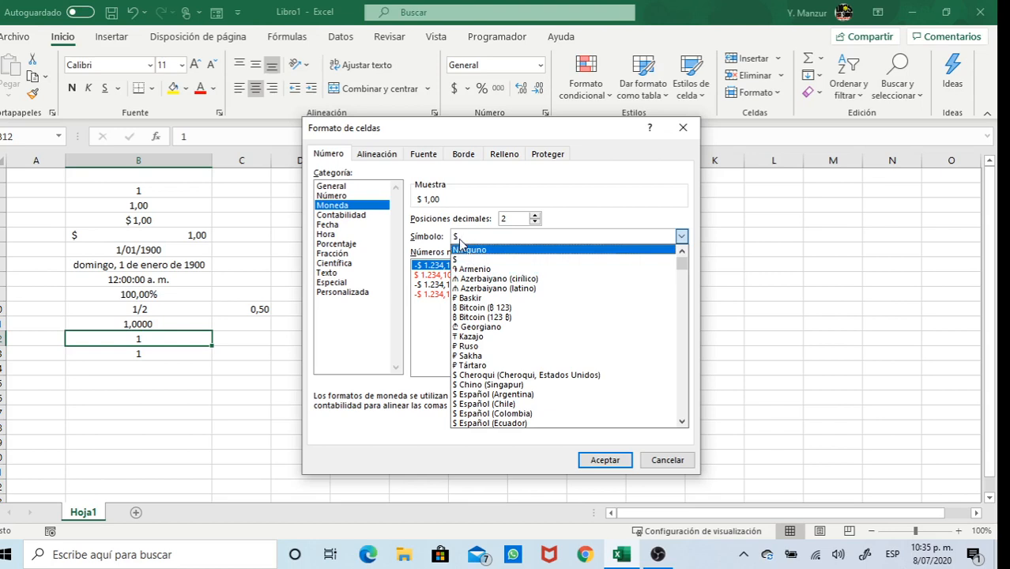
left_click(602, 461)
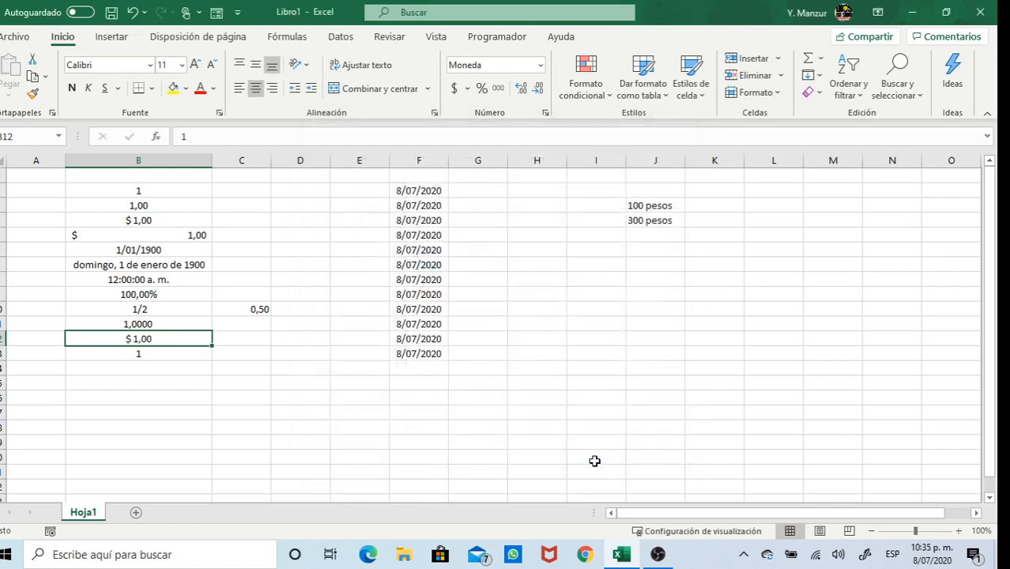
left_click(150, 353)
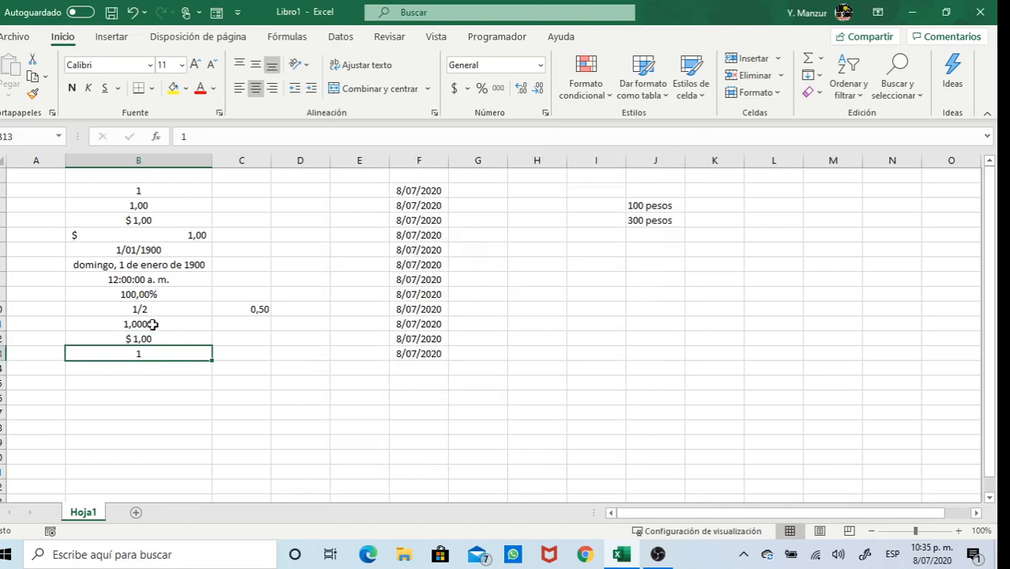
For B12, pick the Fecha type 'miércoles 14 de marzo de 2012', previewing domingo 1 de enero de 1900
left_click(151, 338)
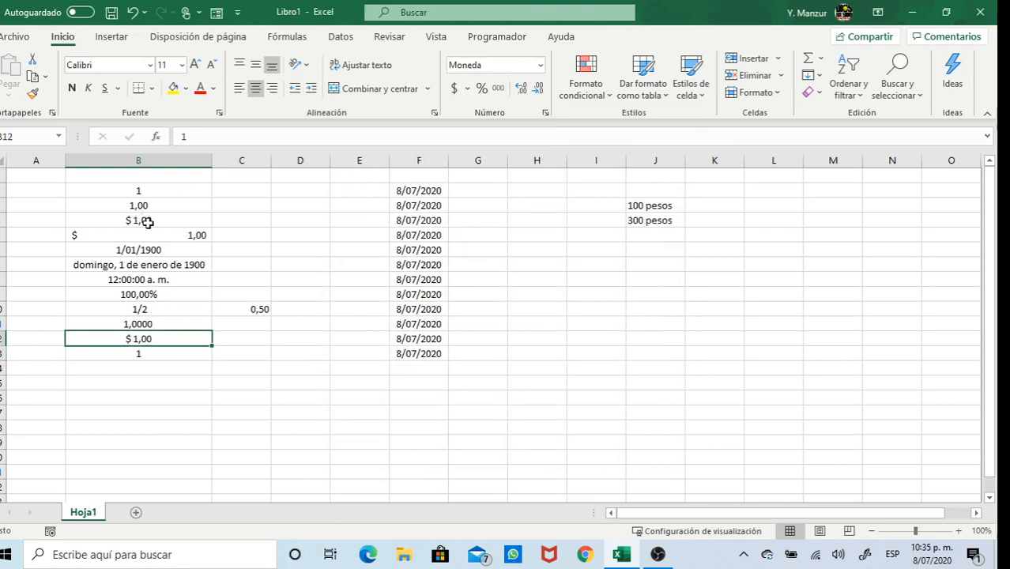
left_click(541, 64)
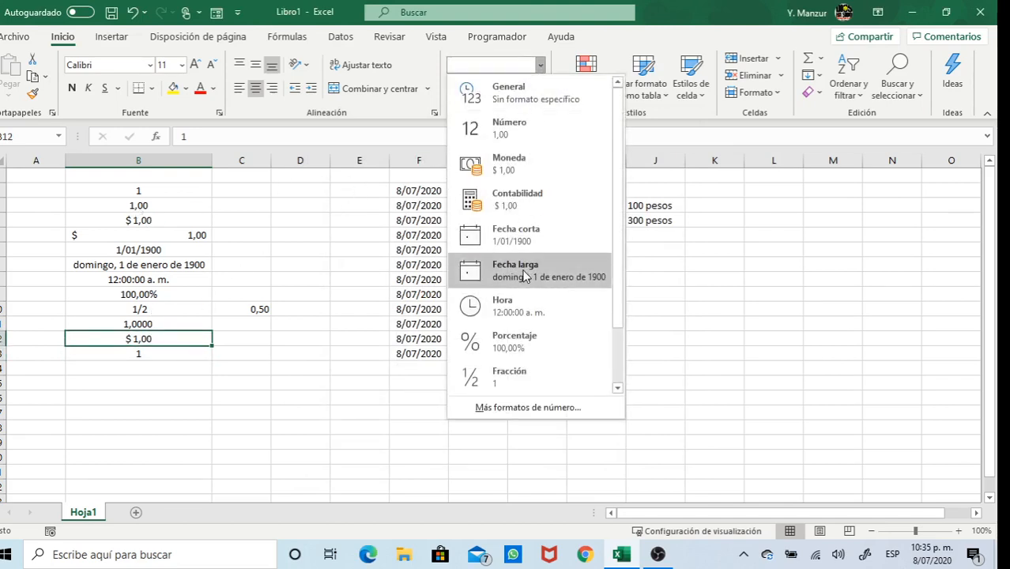
left_click(522, 408)
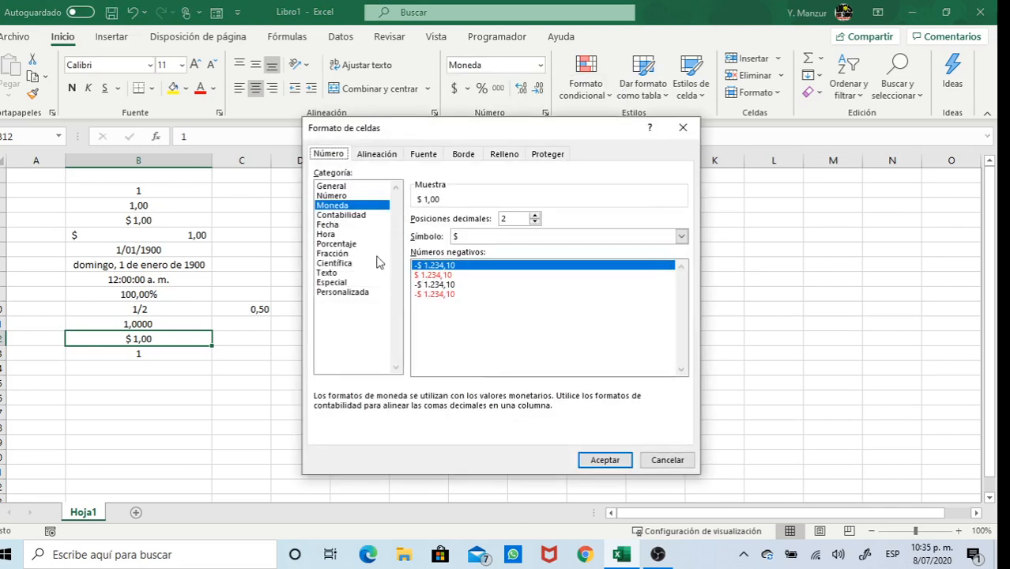
left_click(341, 216)
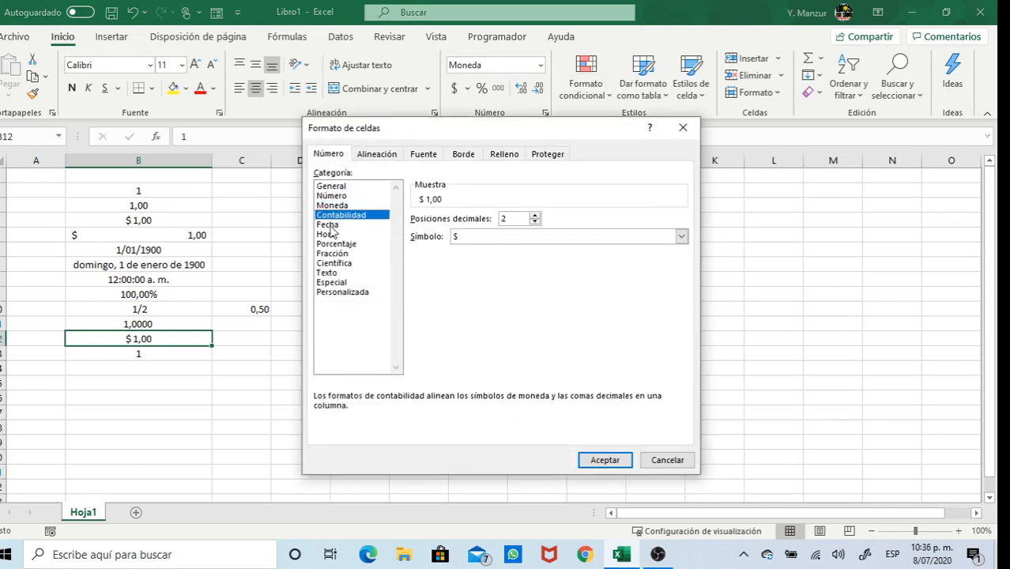
left_click(328, 225)
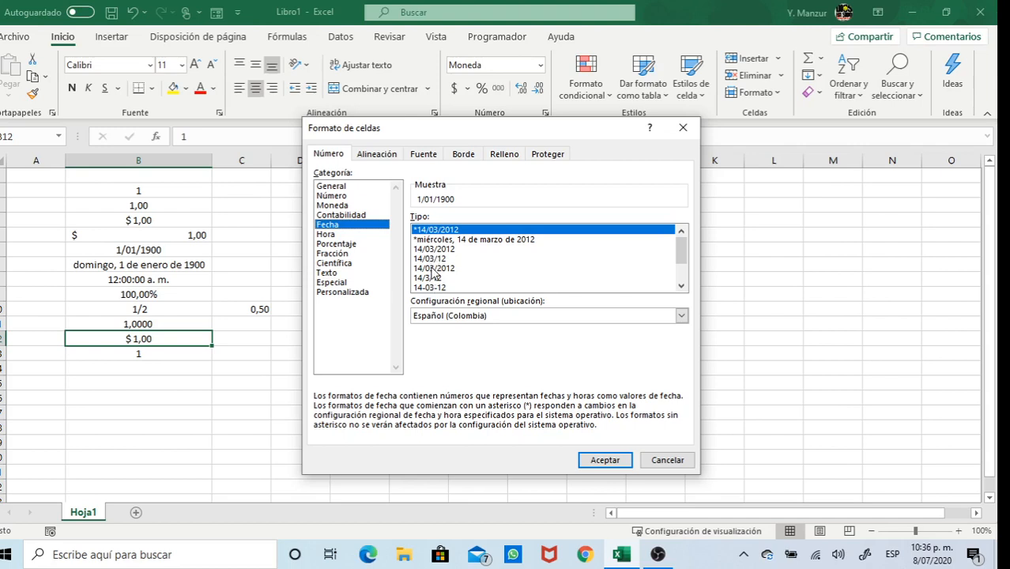
left_click(681, 285)
left_click(681, 286)
left_click(682, 286)
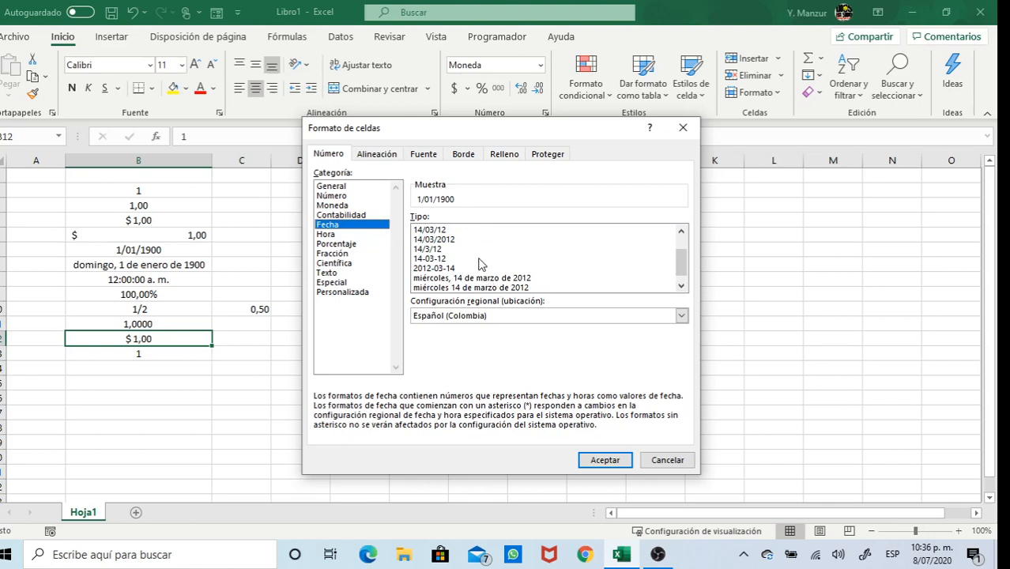
left_click(458, 278)
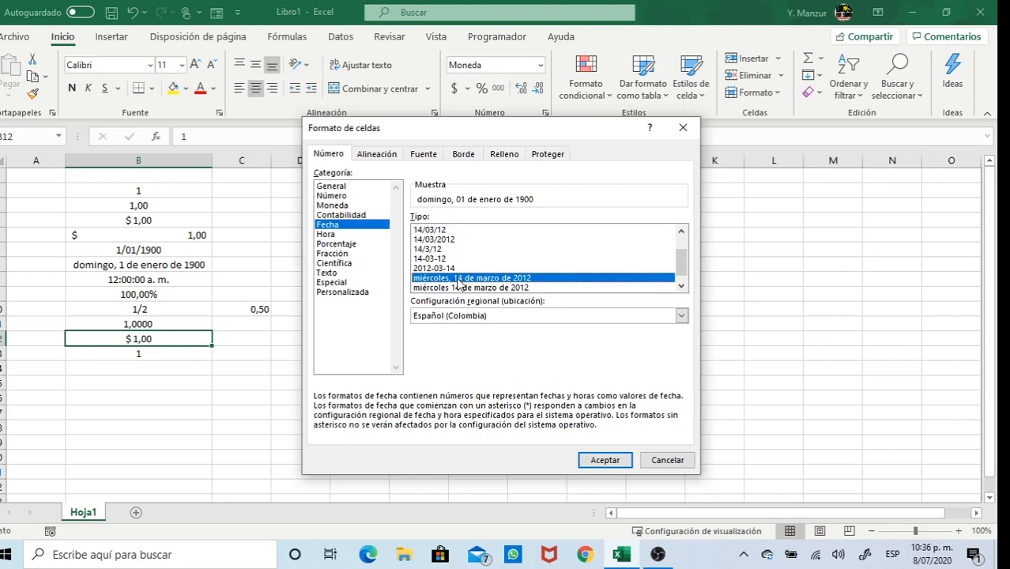
left_click(678, 289)
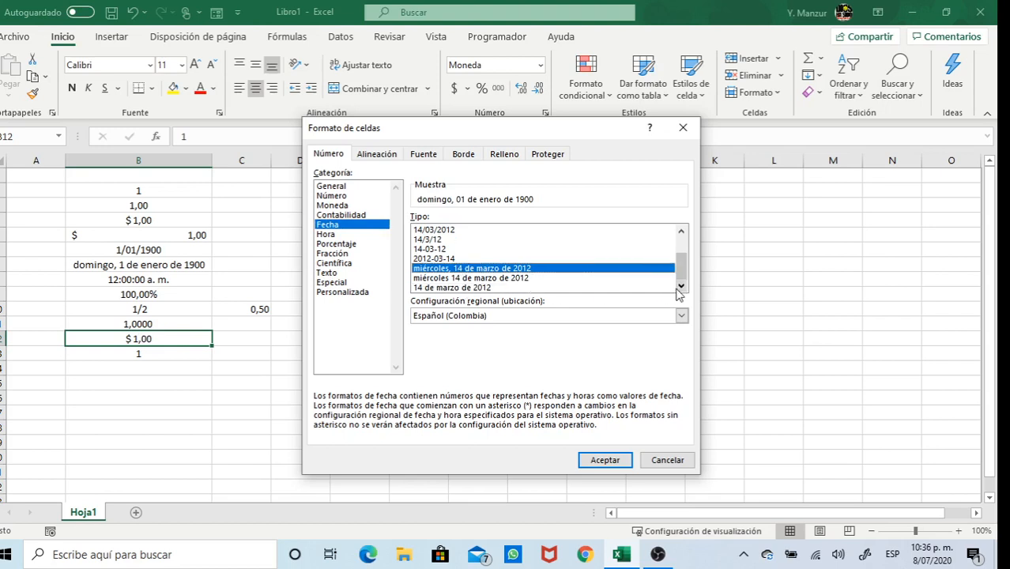
left_click(493, 279)
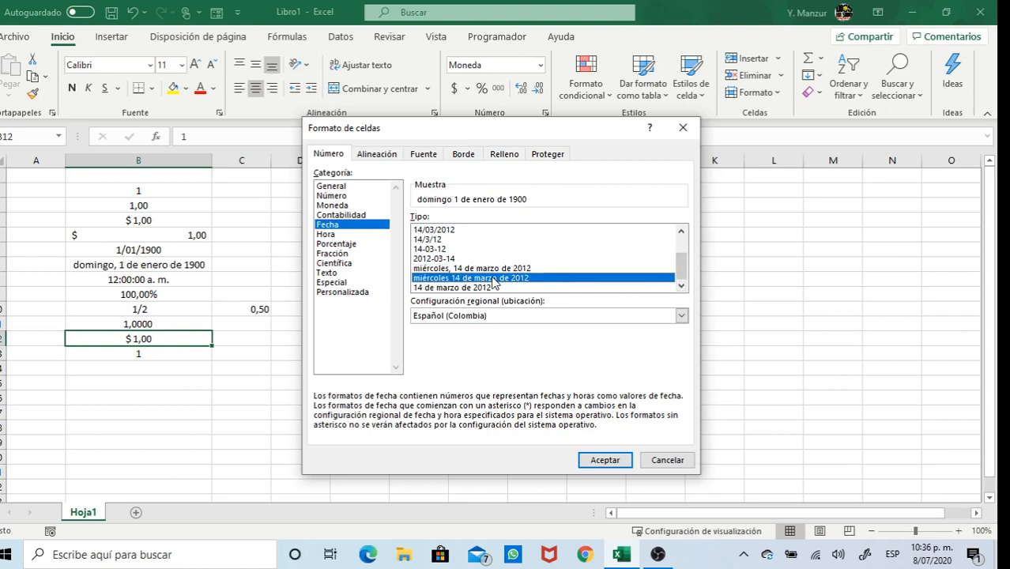
left_click(681, 316)
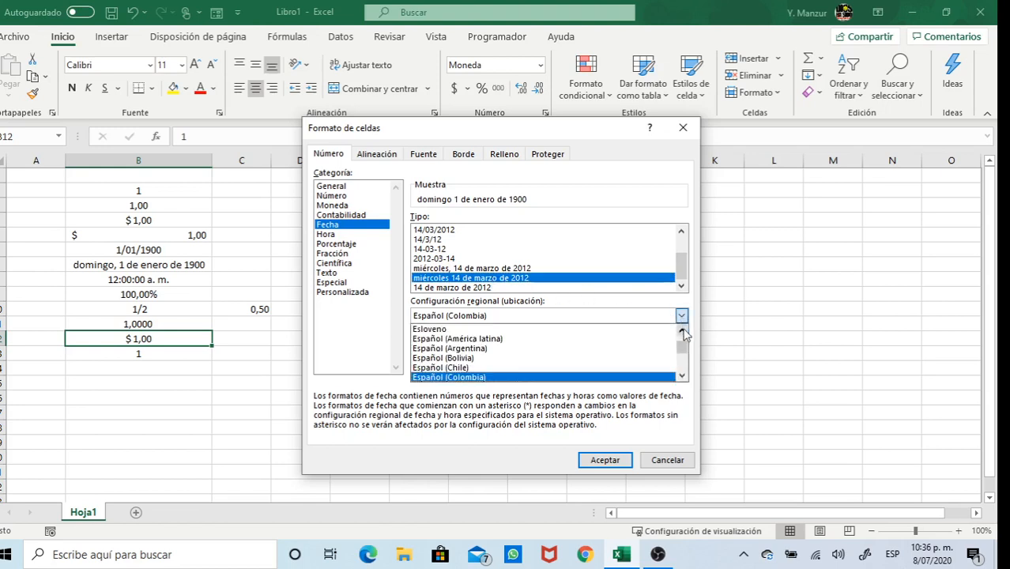
Try the Inglés (Estados Unidos) locale with the 14-Mar-2012 date type
left_click_drag(682, 347, 683, 376)
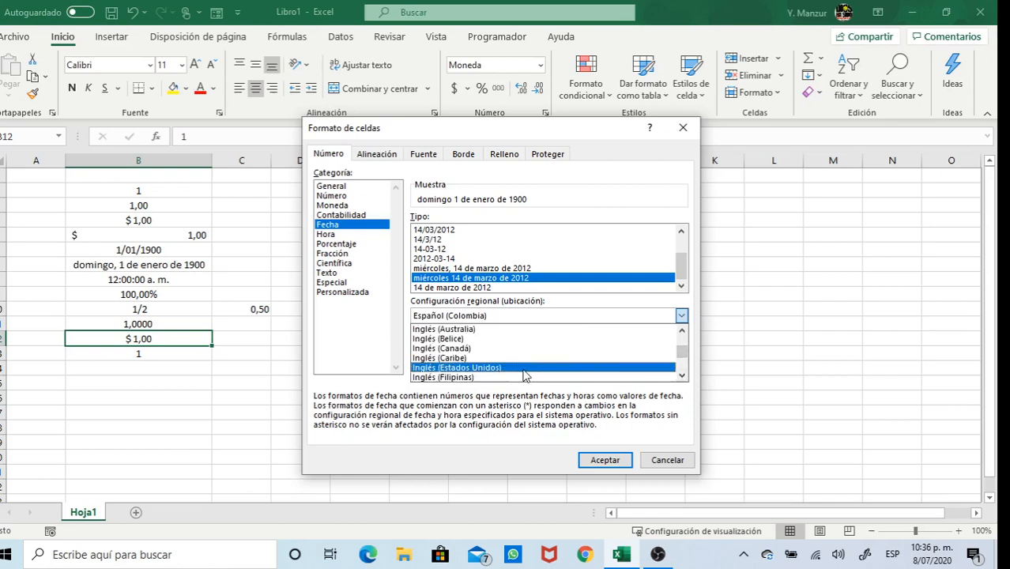
left_click(519, 368)
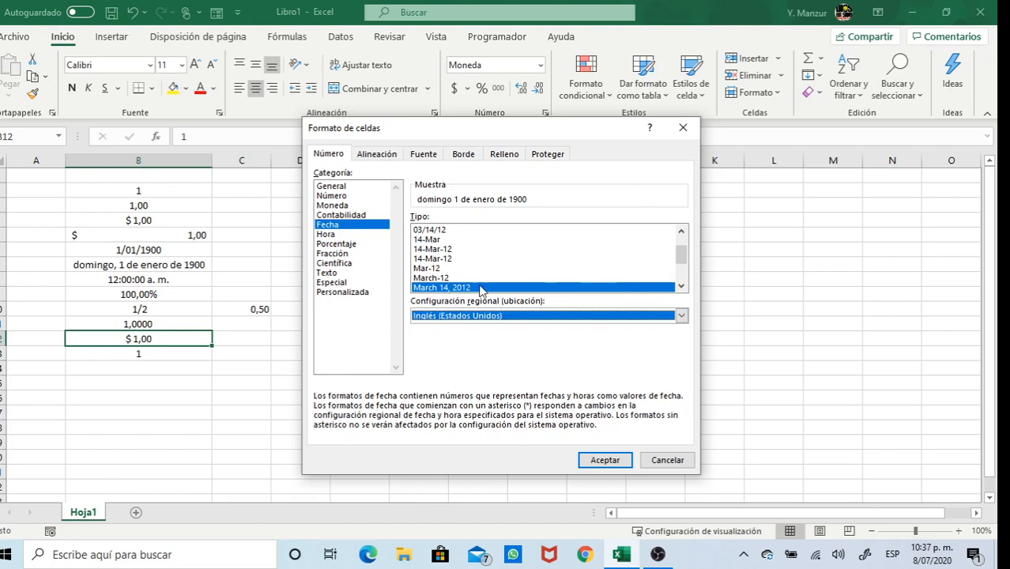
mouse_move(684, 260)
left_mouse_down()
mouse_move(684, 251)
mouse_move(685, 278)
left_mouse_up()
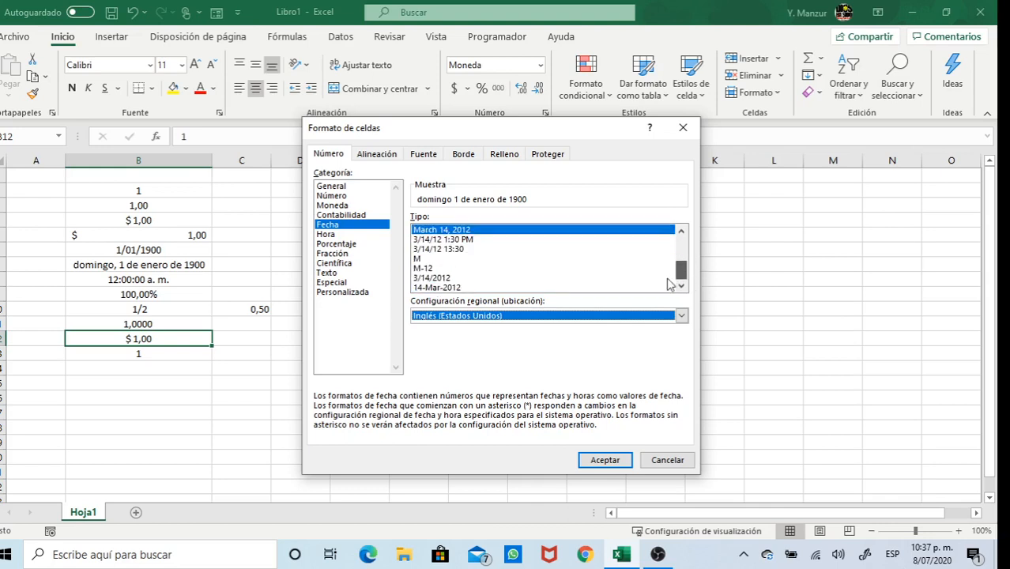
left_click(440, 288)
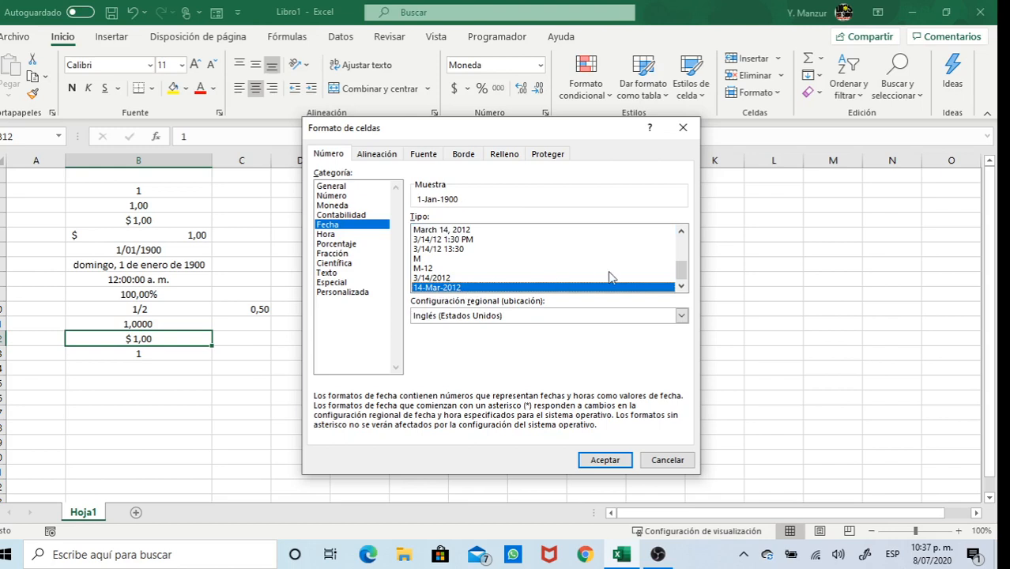
Revert the locale to Español (Colombia) and apply the short date 1/01/1900 to B12
left_click_drag(681, 273, 682, 236)
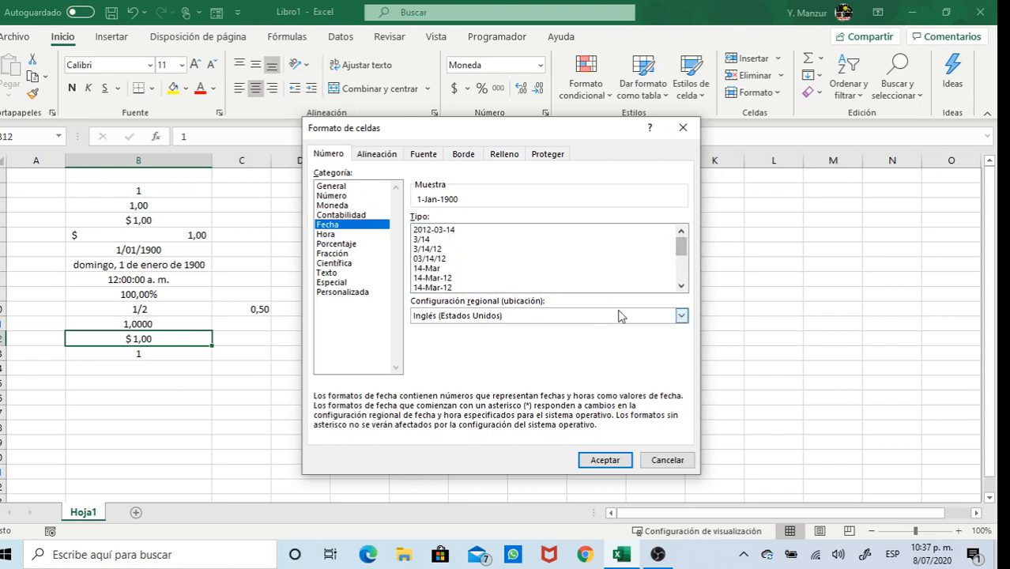
left_click(681, 315)
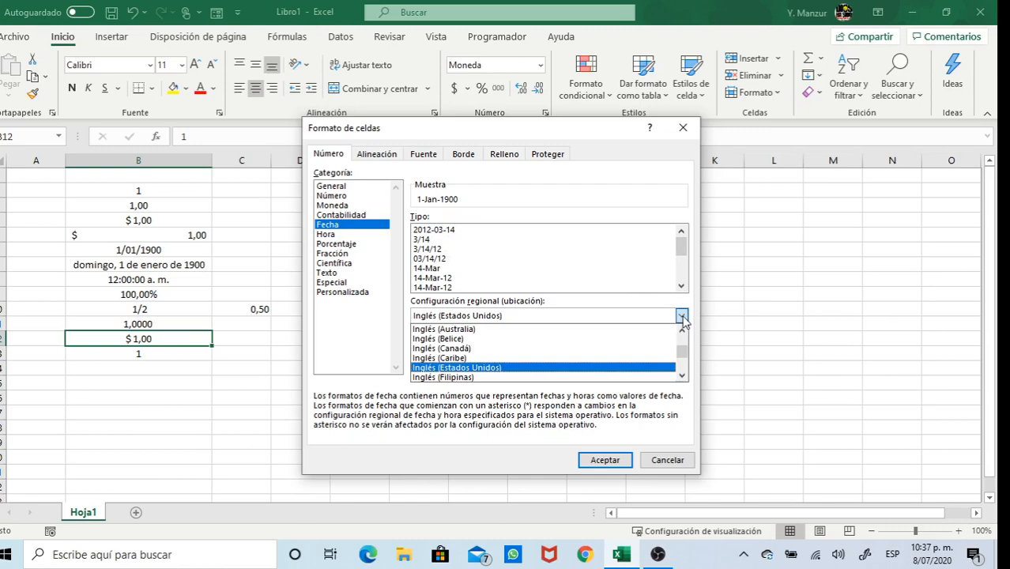
key("e")
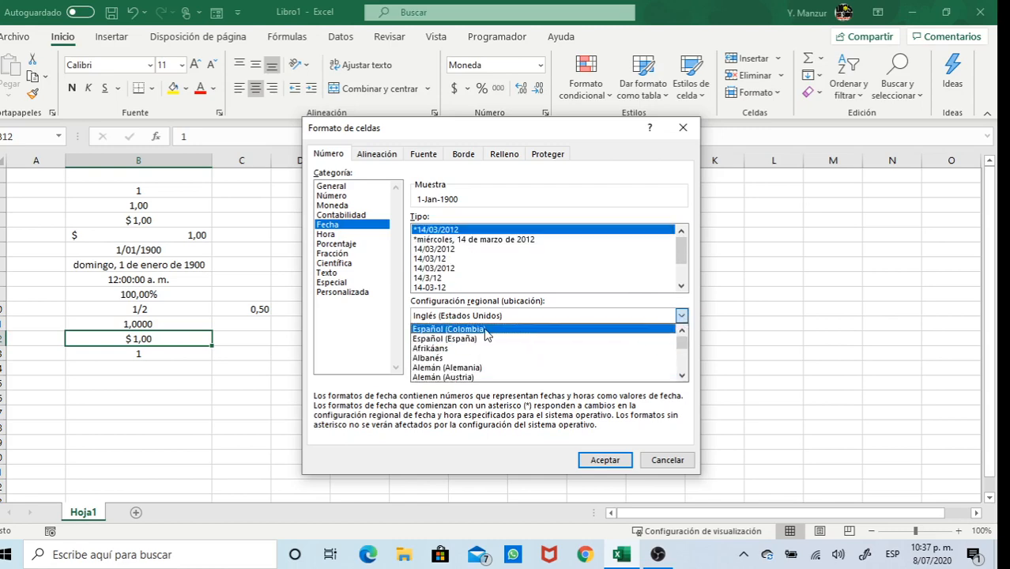
left_click(485, 330)
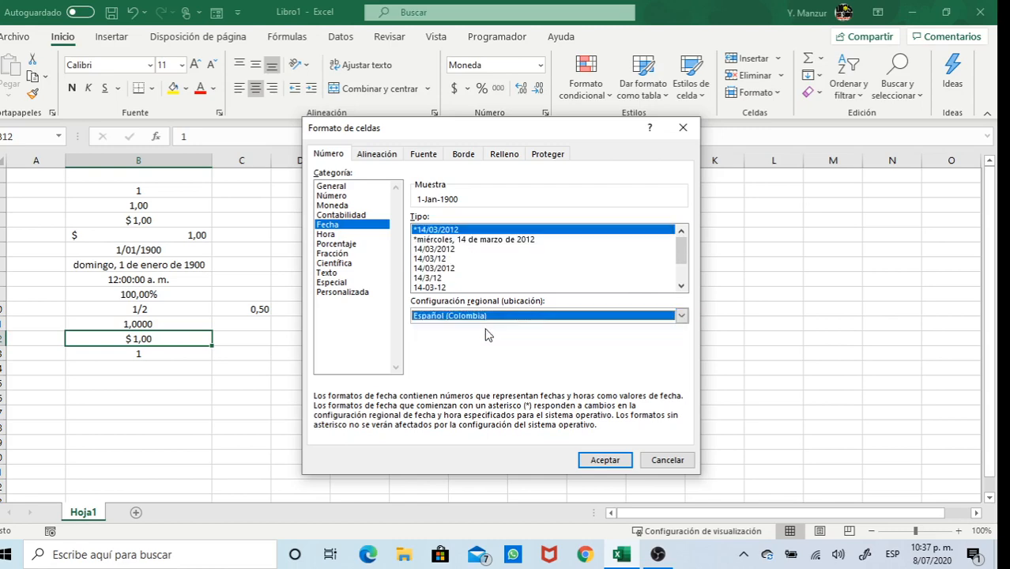
left_click(602, 460)
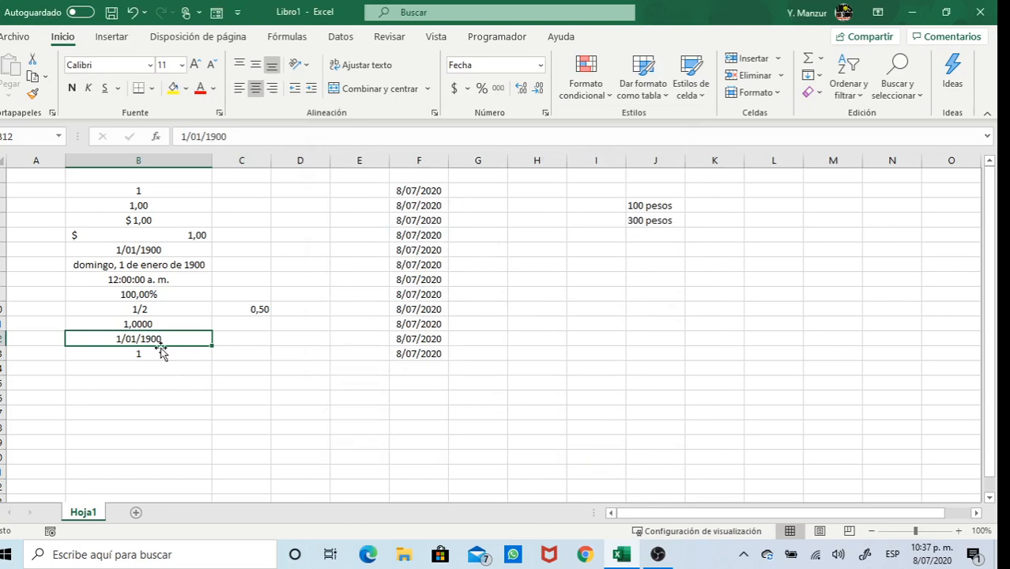
left_click(165, 353)
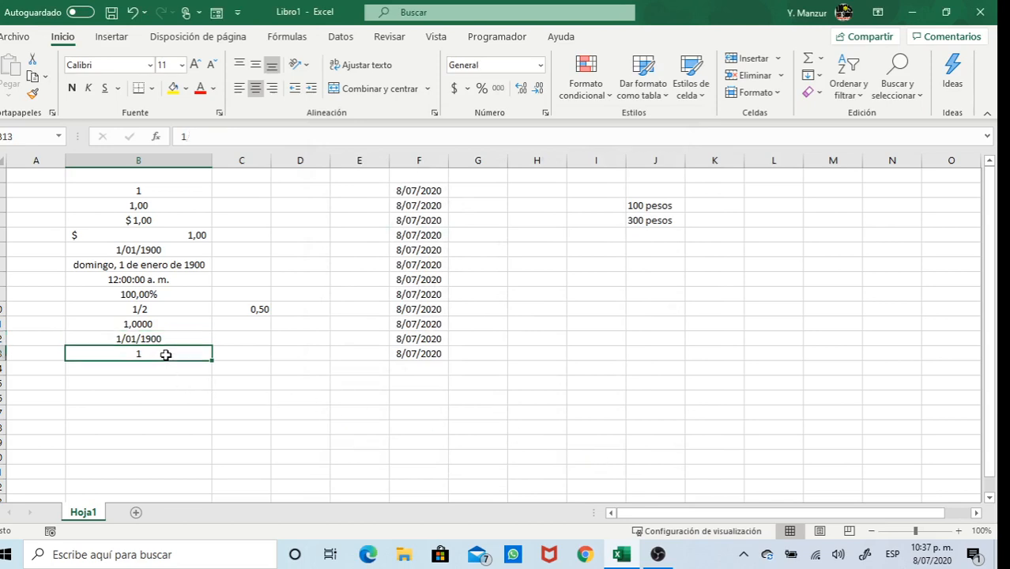
Preview date and time types for B13, such as 01:30:55 p. m. and 13:30:55
left_click(540, 65)
left_click(522, 408)
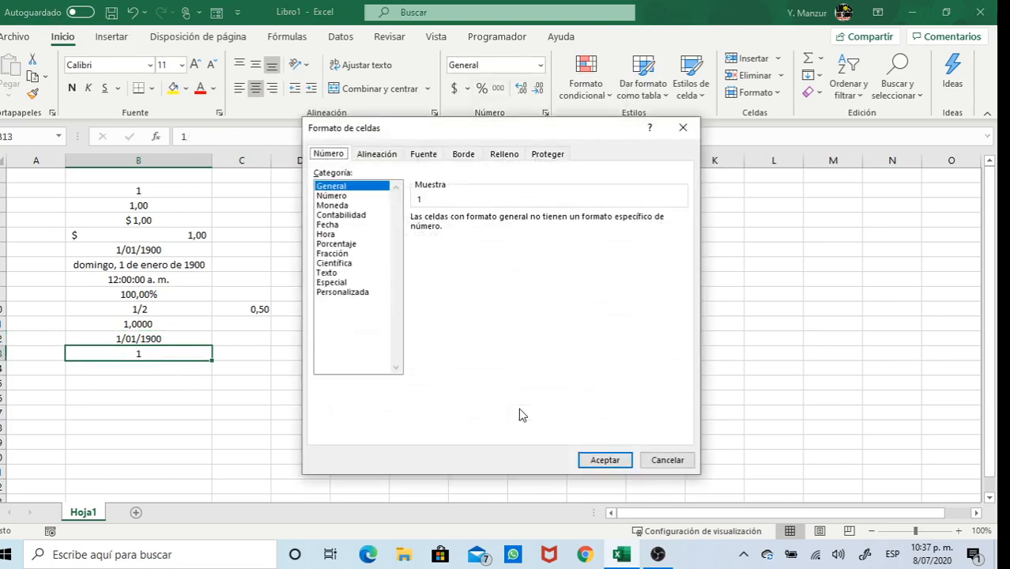
left_click(329, 225)
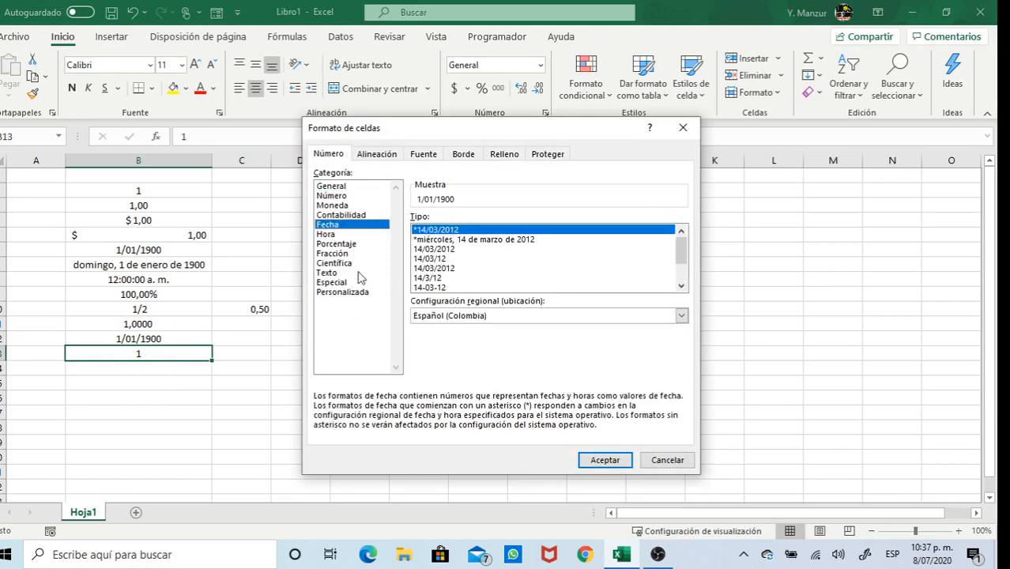
left_click(325, 236)
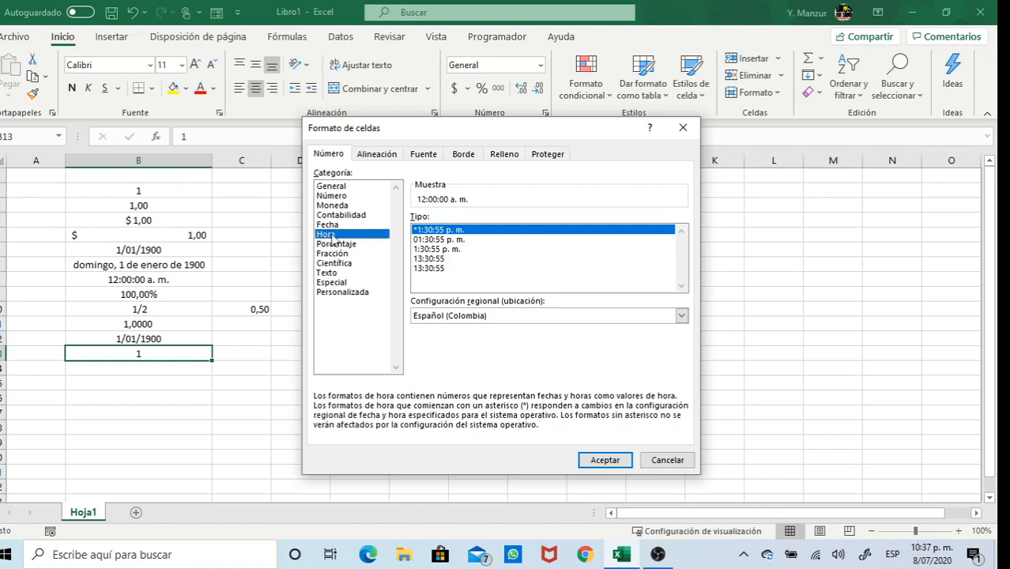
left_click(435, 239)
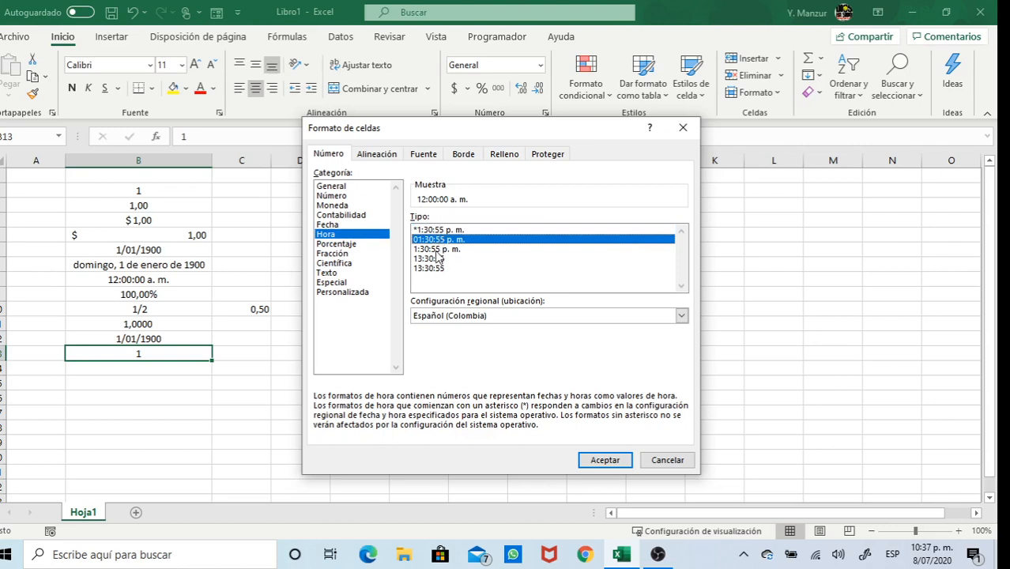
left_click(437, 250)
left_click(437, 259)
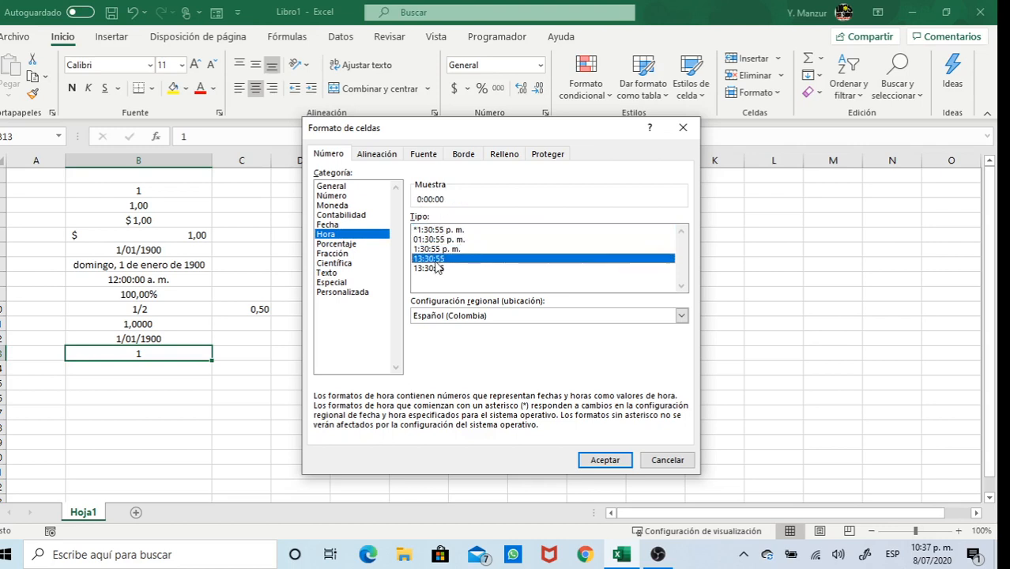
left_click(436, 269)
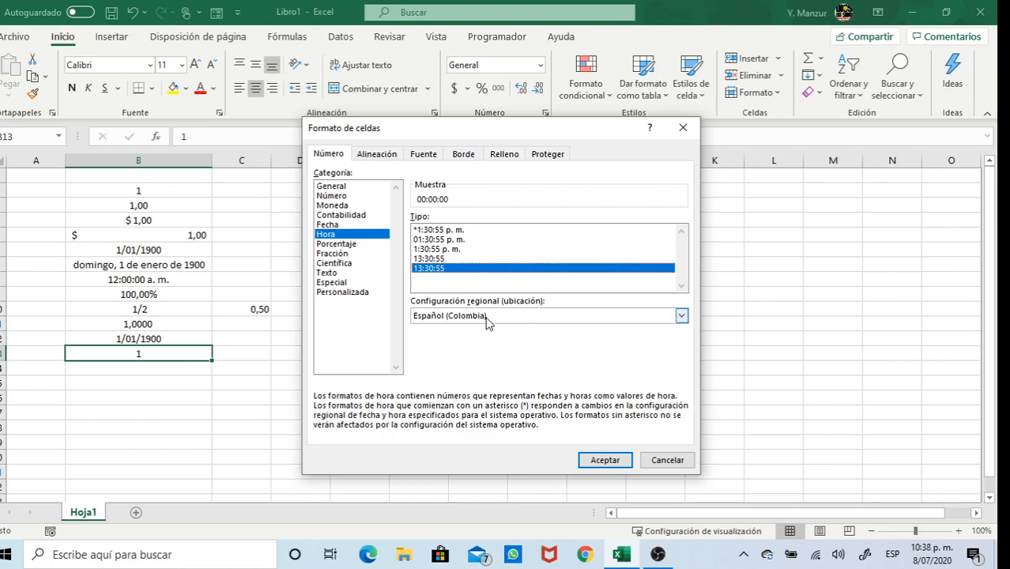
Apply Porcentaje with 0 decimal places to B13, showing 100%
left_click(342, 245)
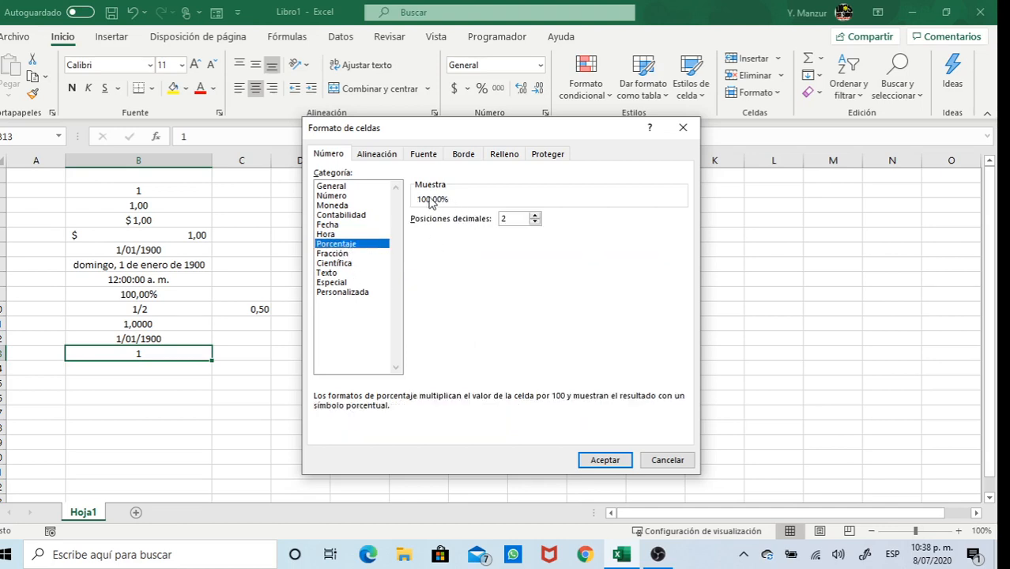
left_click(535, 223)
left_click(535, 223)
left_click(592, 461)
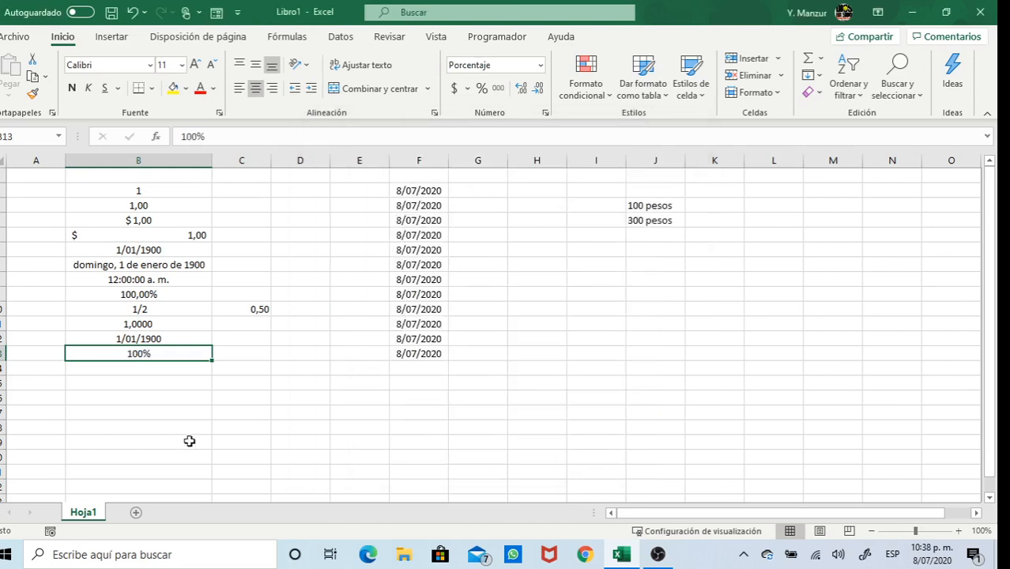
Enter 1 in each cell from B14 down to B20
left_click(145, 369)
type("1 1 1 1 1 1")
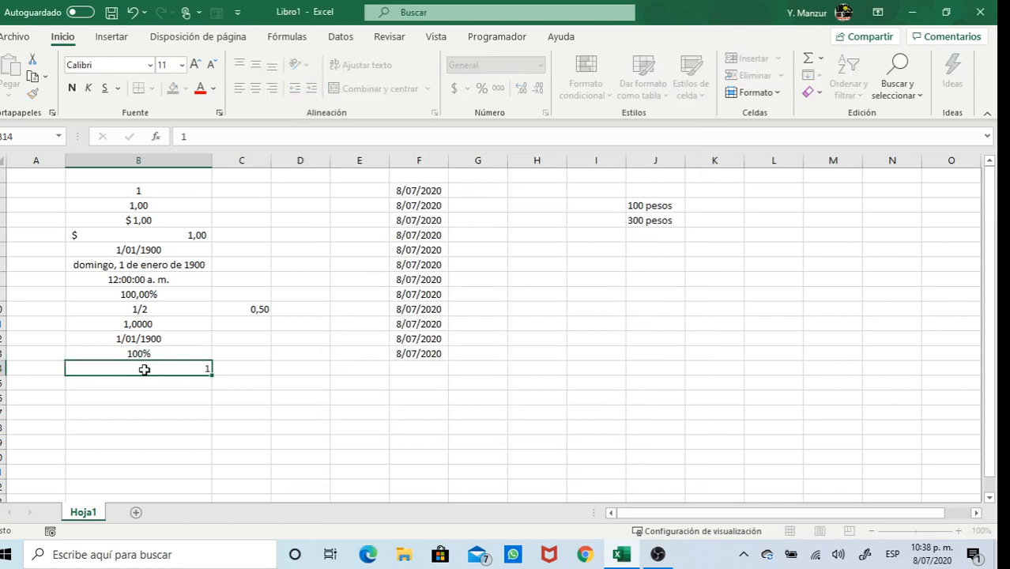
key("Return")
type("1")
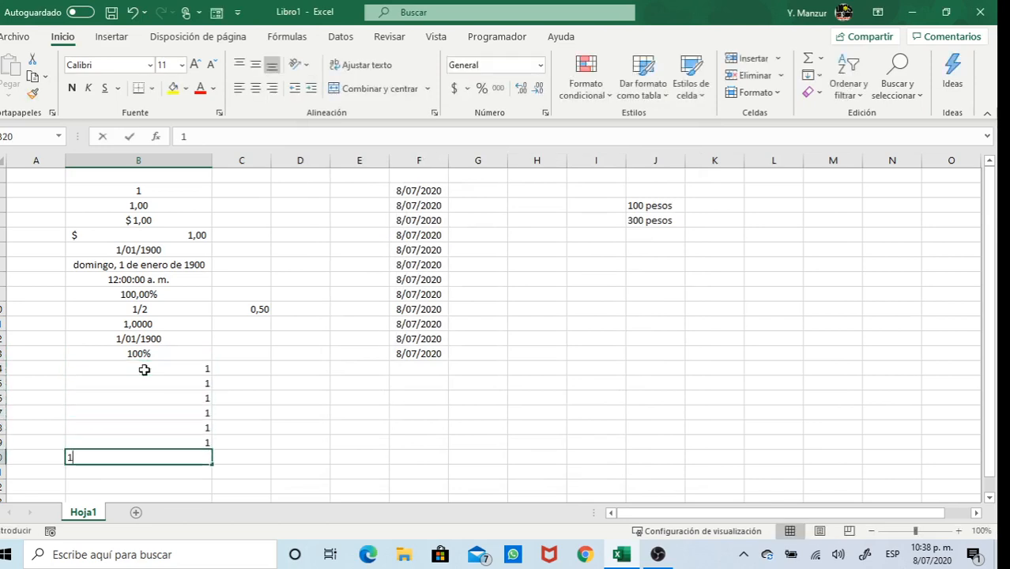
key("Return")
Centre the values in B14:B20 and reselect B14
left_click_drag(144, 369, 160, 462)
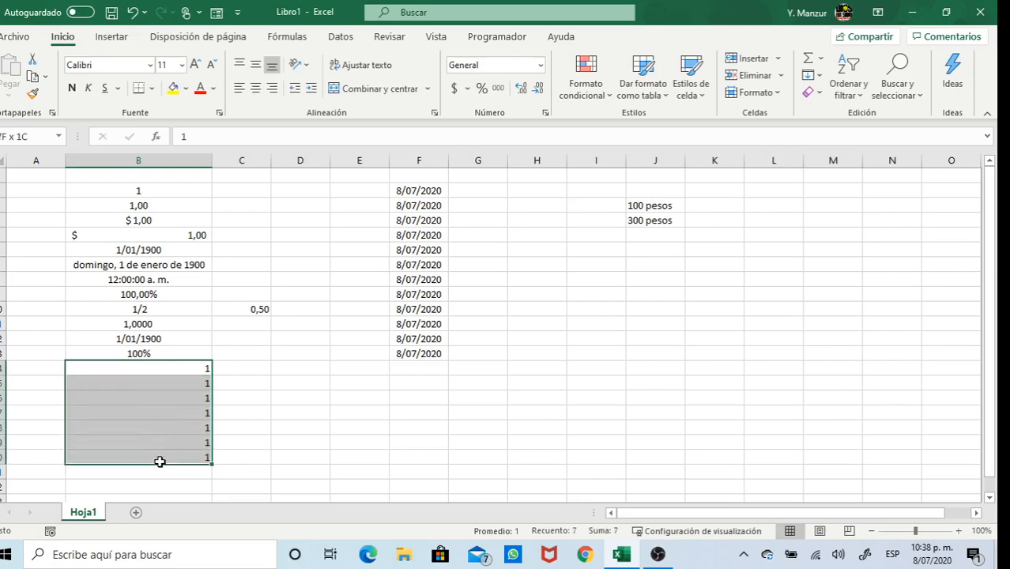
left_click(256, 87)
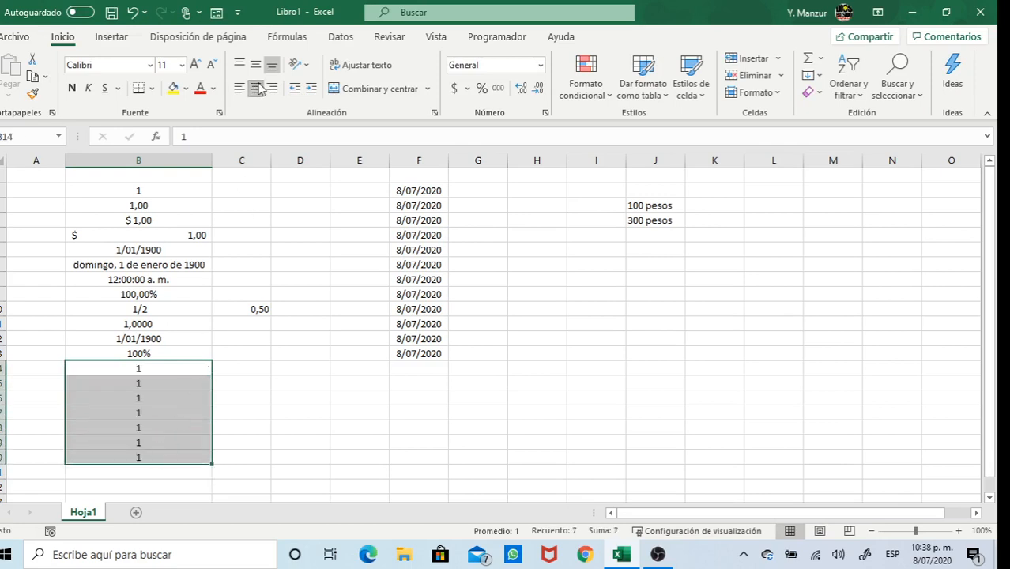
left_click(188, 369)
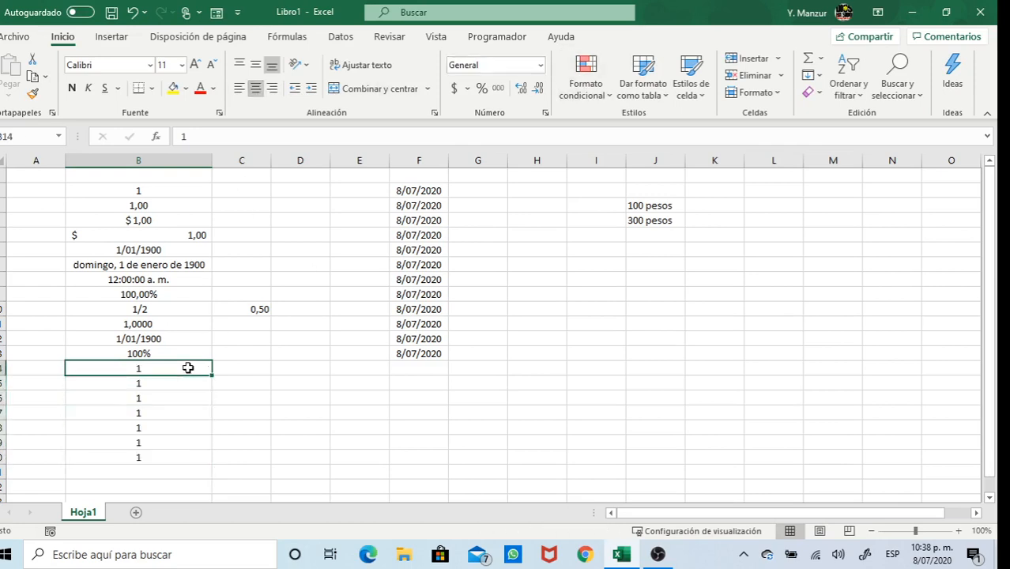
left_click(541, 65)
Browse the Fracción types for B14, then preview Científica as 1,00E+00
left_click(553, 406)
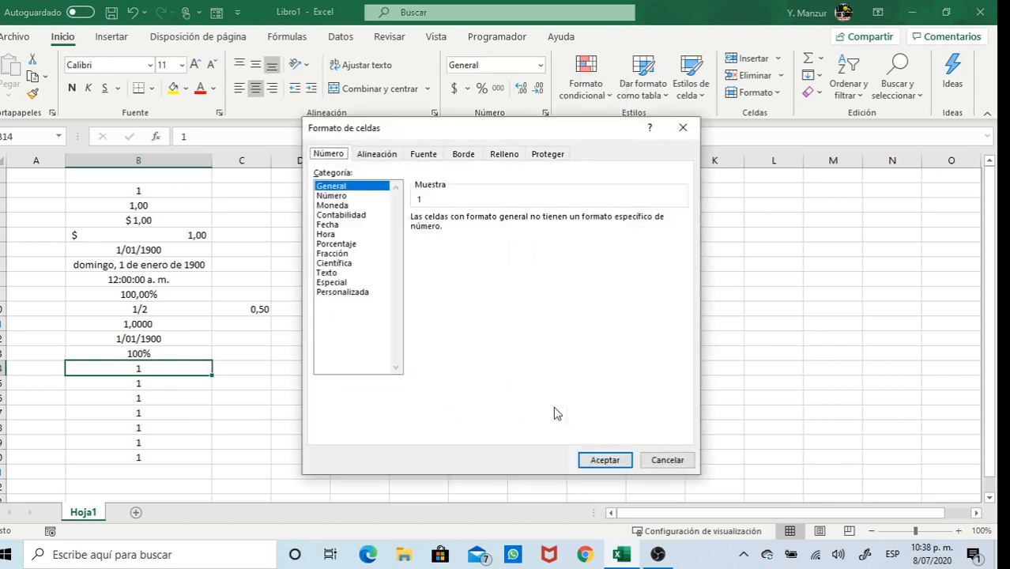
left_click(335, 254)
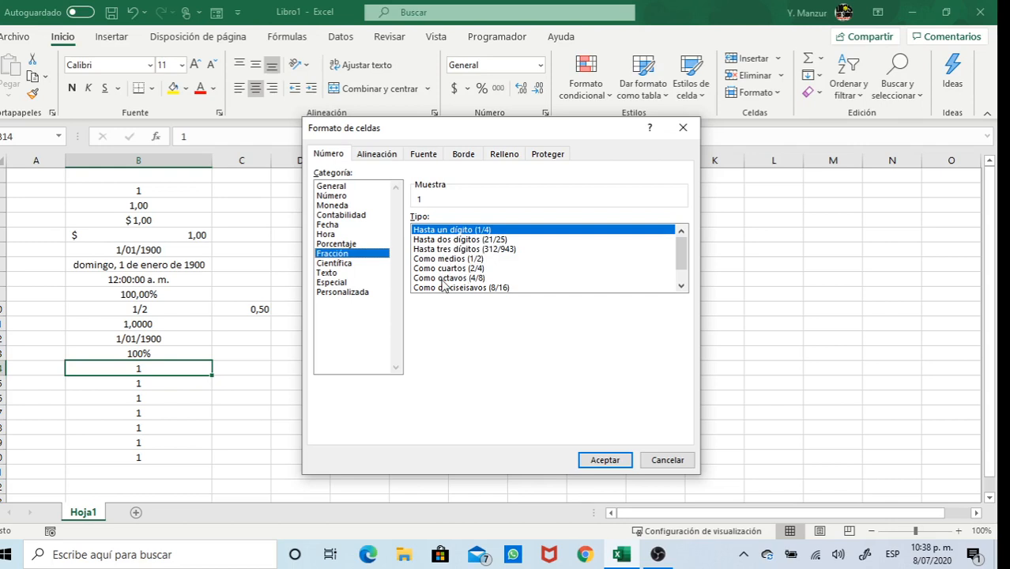
left_click(681, 286)
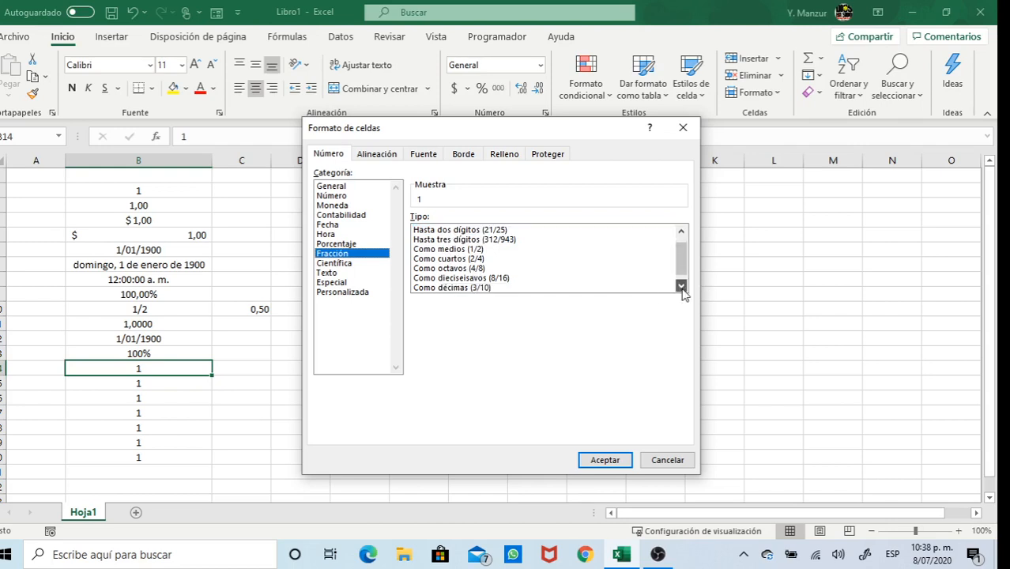
left_click(681, 286)
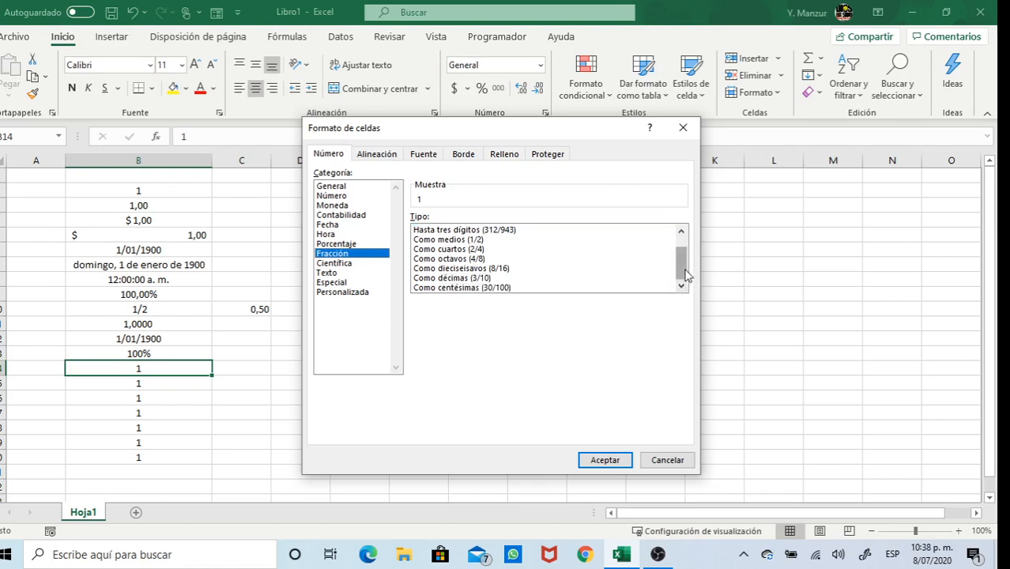
scroll(685, 257, "up", 1)
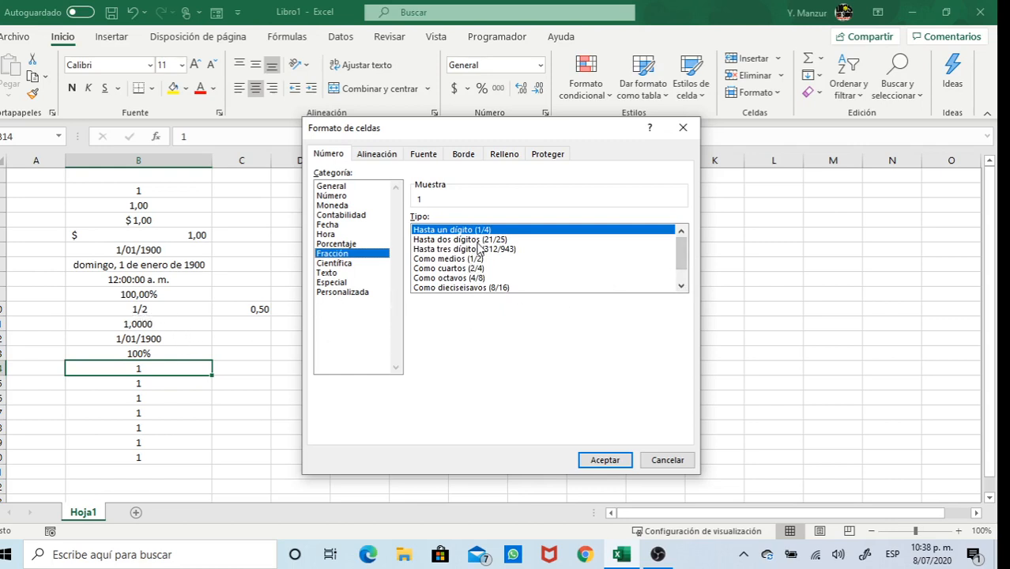
left_click(333, 263)
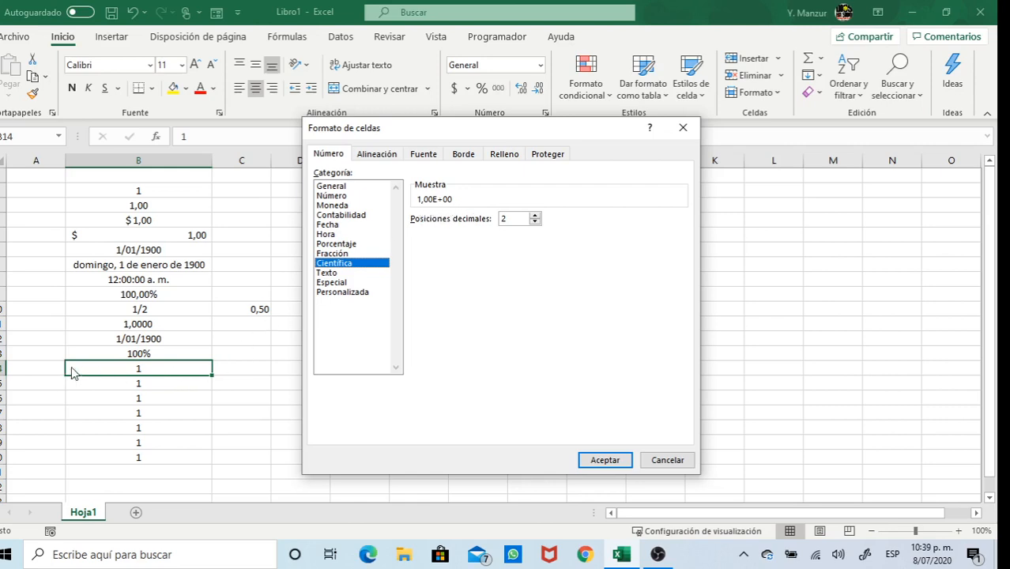
Review the Texto and Especial categories, then list the Personalizada codes
left_click(337, 273)
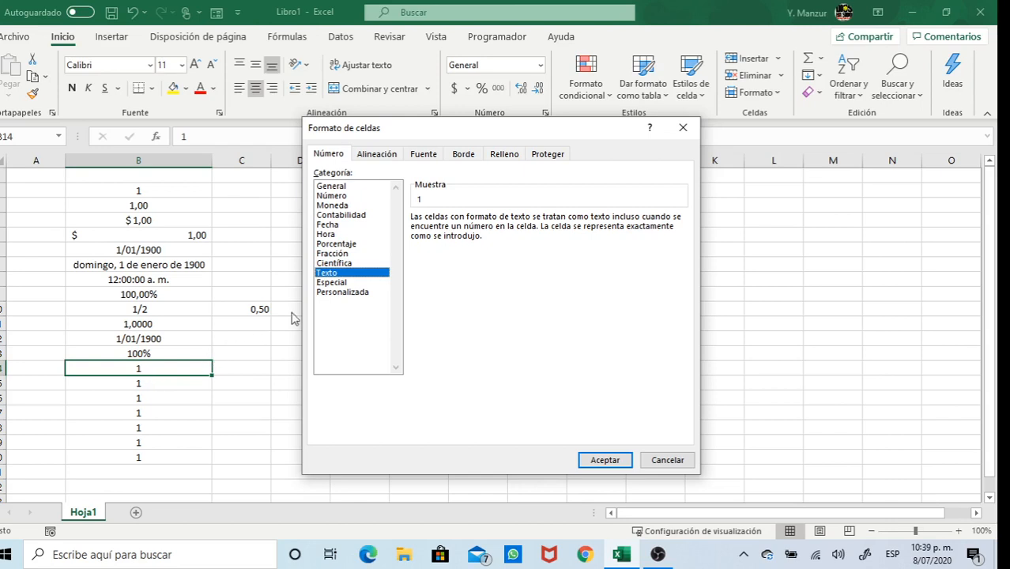
left_click(340, 286)
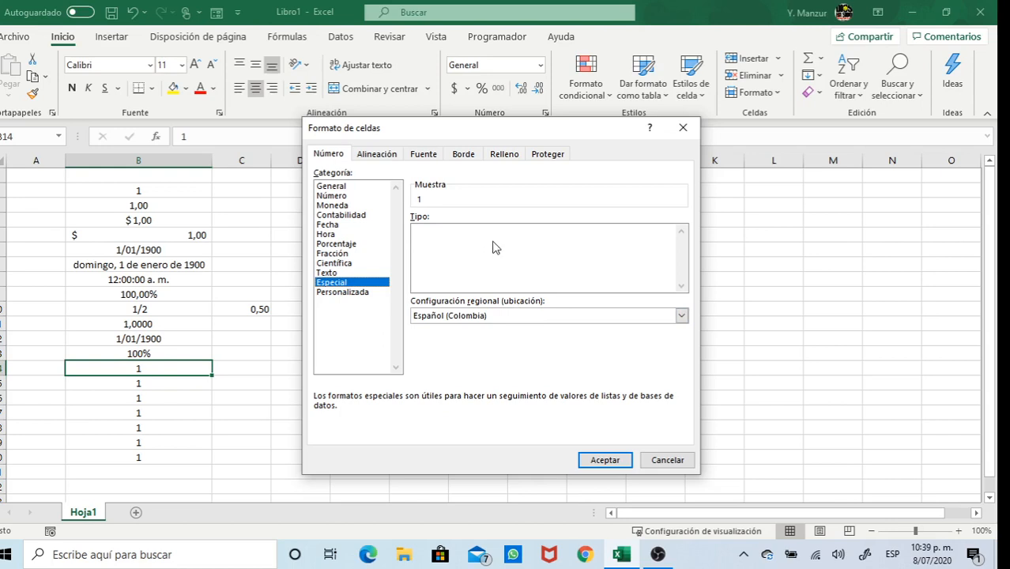
left_click(353, 296)
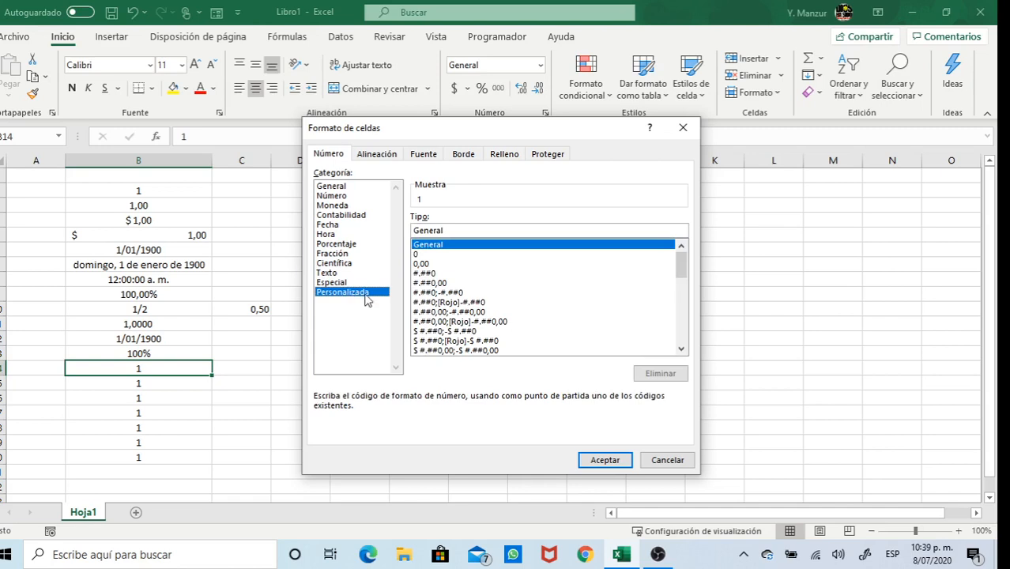
Give B14 the custom code 000000 so its 1 shows as 000001
left_click(422, 255)
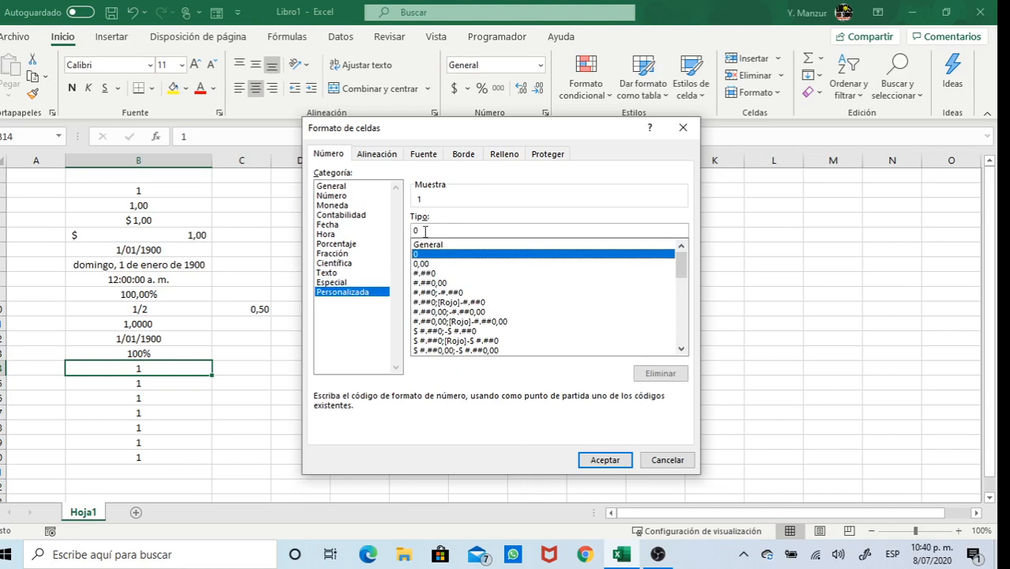
left_click(425, 231)
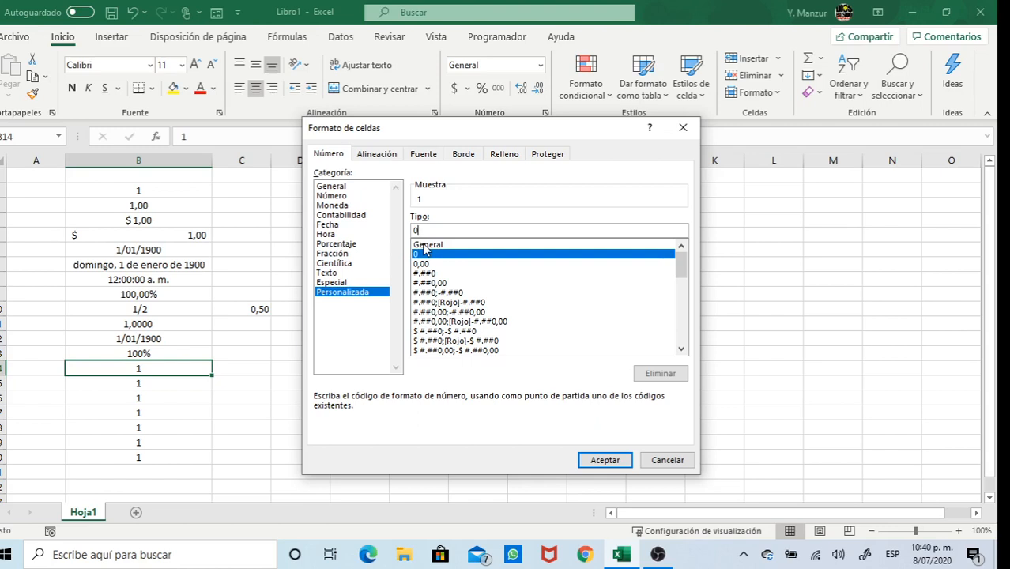
type("0")
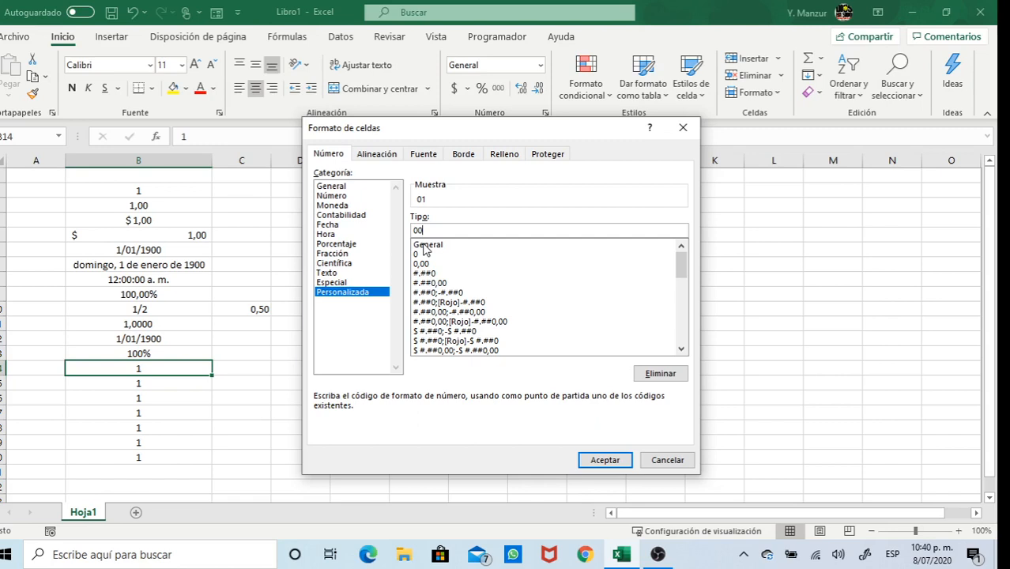
type("0000")
key("Return")
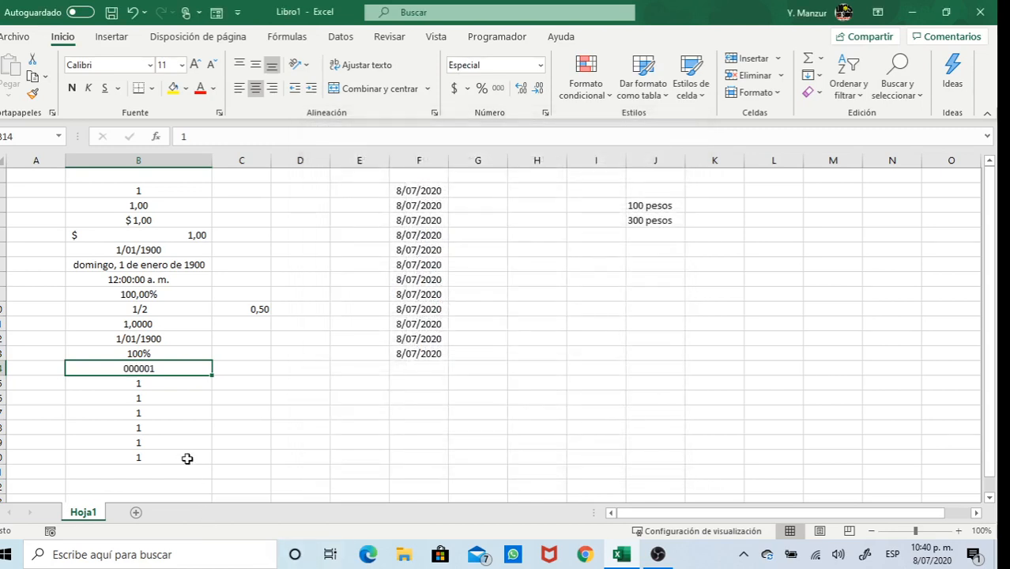
left_click(151, 384)
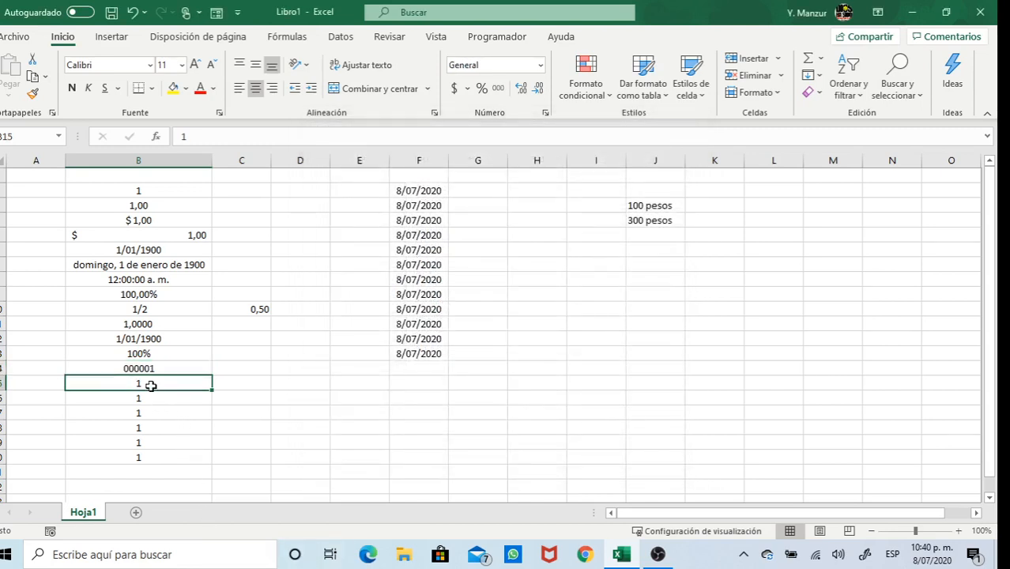
Look at the custom formats for B15 without changing them, then enter 1000 there
left_click(540, 65)
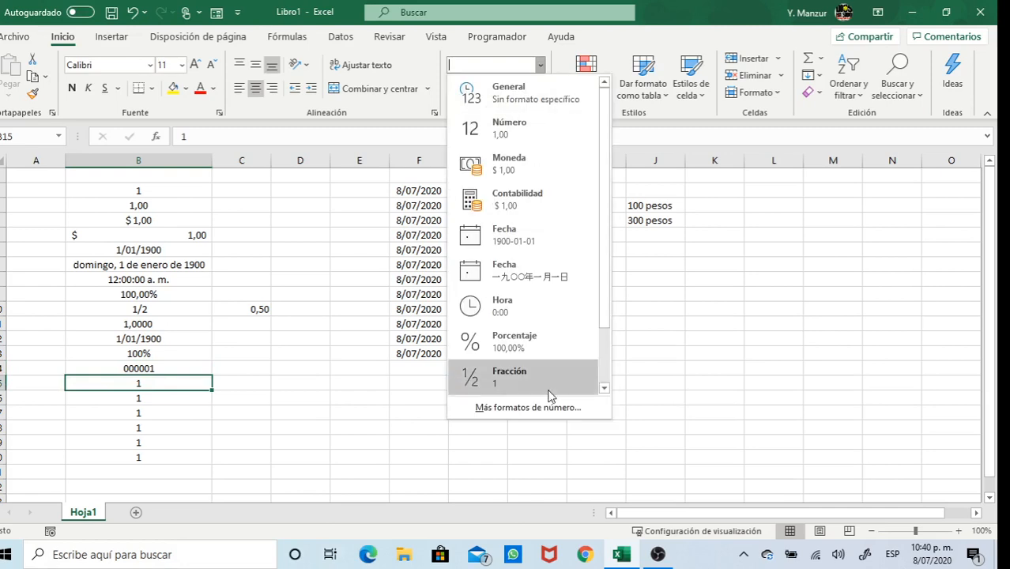
left_click(544, 406)
left_click(343, 293)
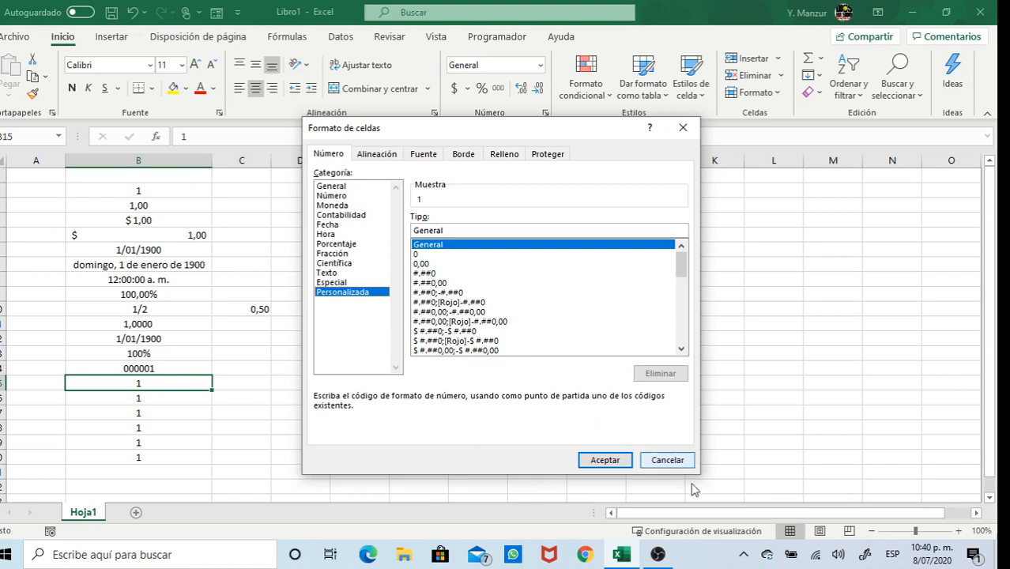
left_click(668, 460)
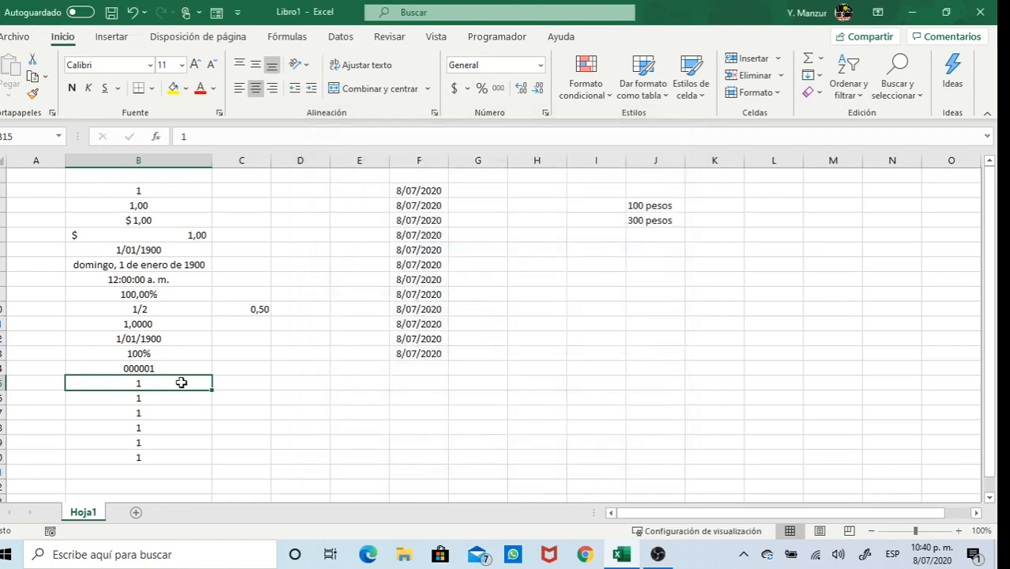
type("1000")
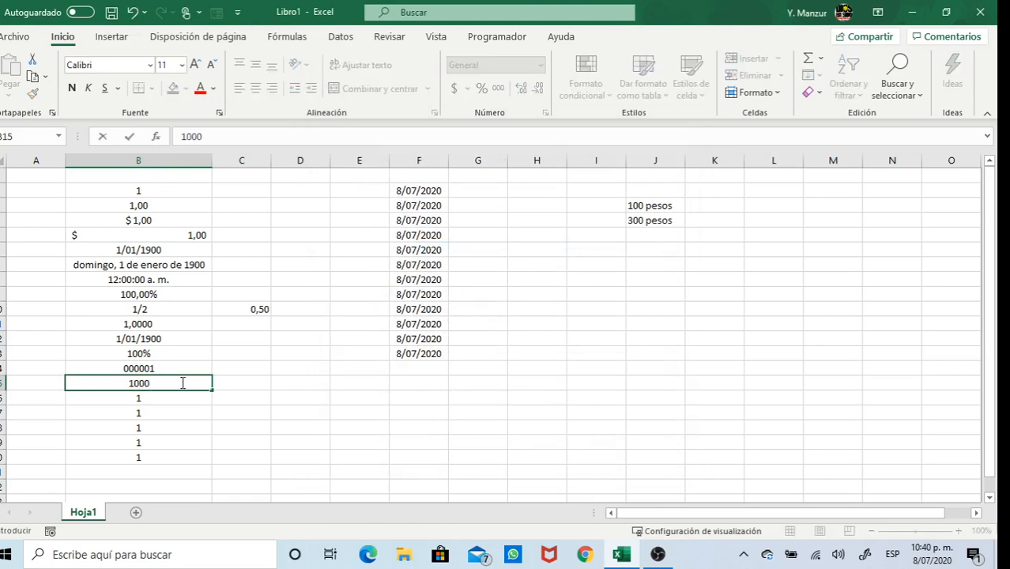
key("Return")
left_click(183, 382)
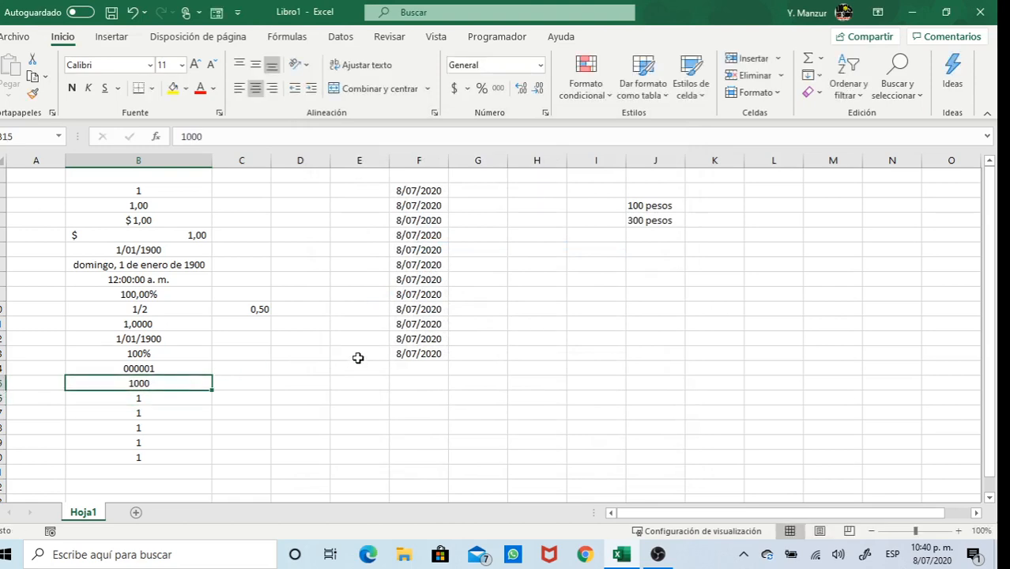
Apply the custom format #.##0 to B15 so its 1000 displays as 1.000
left_click(541, 65)
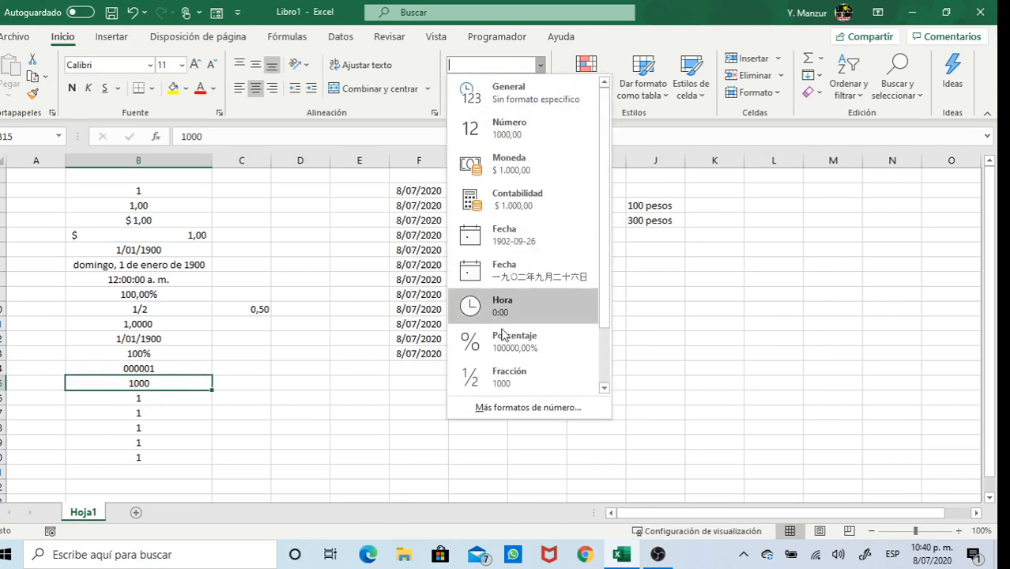
left_click(506, 408)
left_click(359, 293)
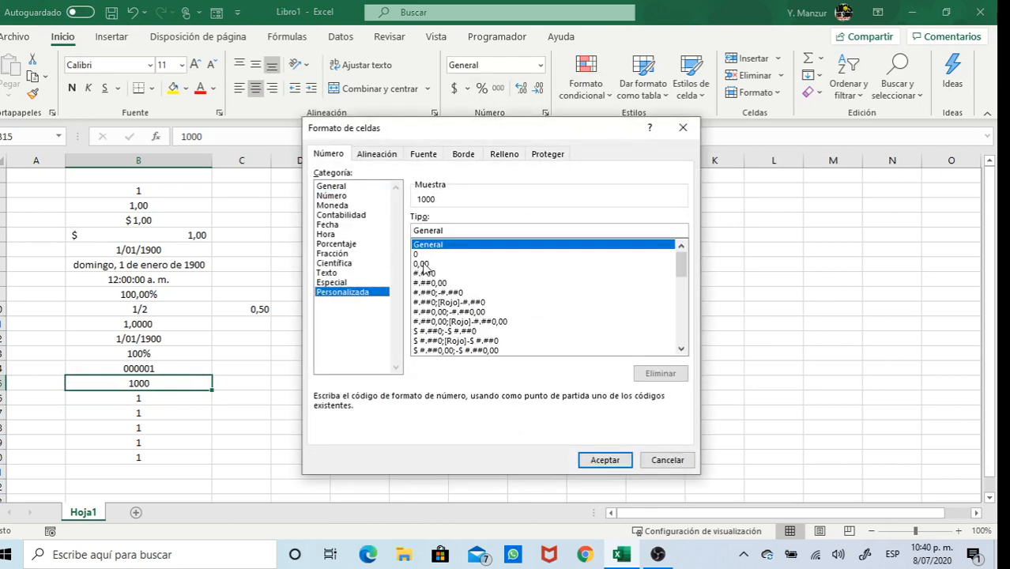
left_click(423, 266)
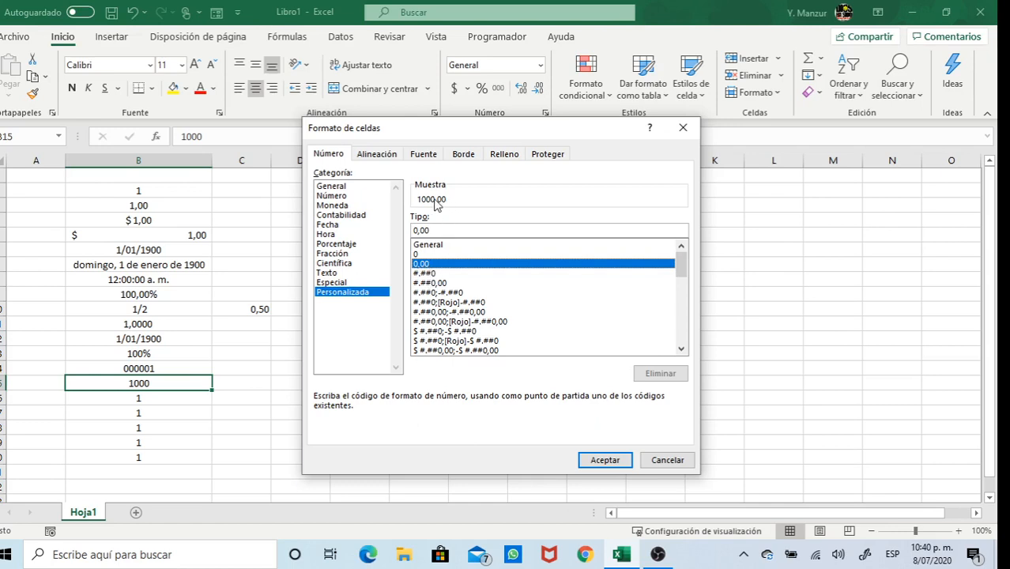
left_click(432, 273)
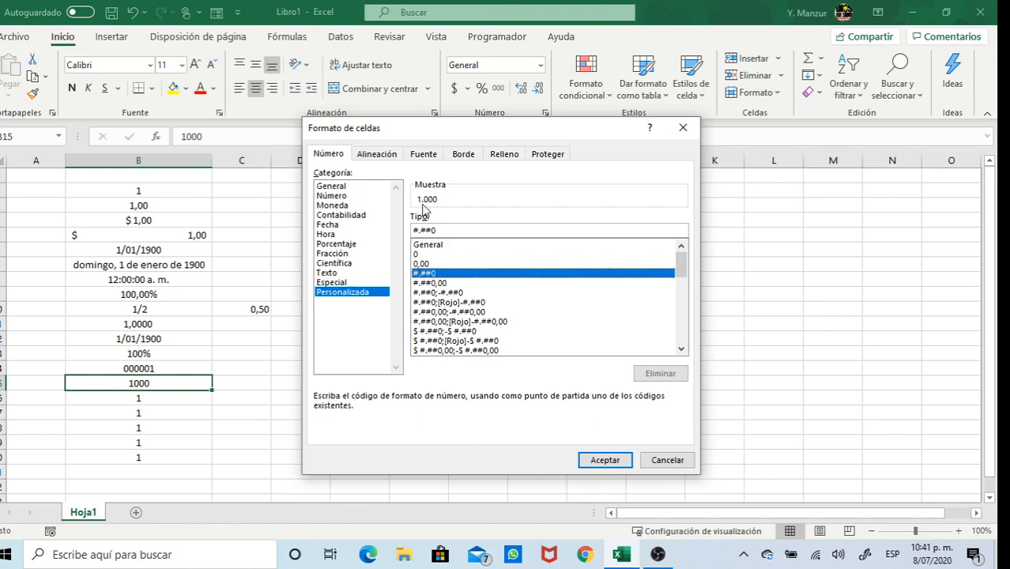
double_click(431, 274)
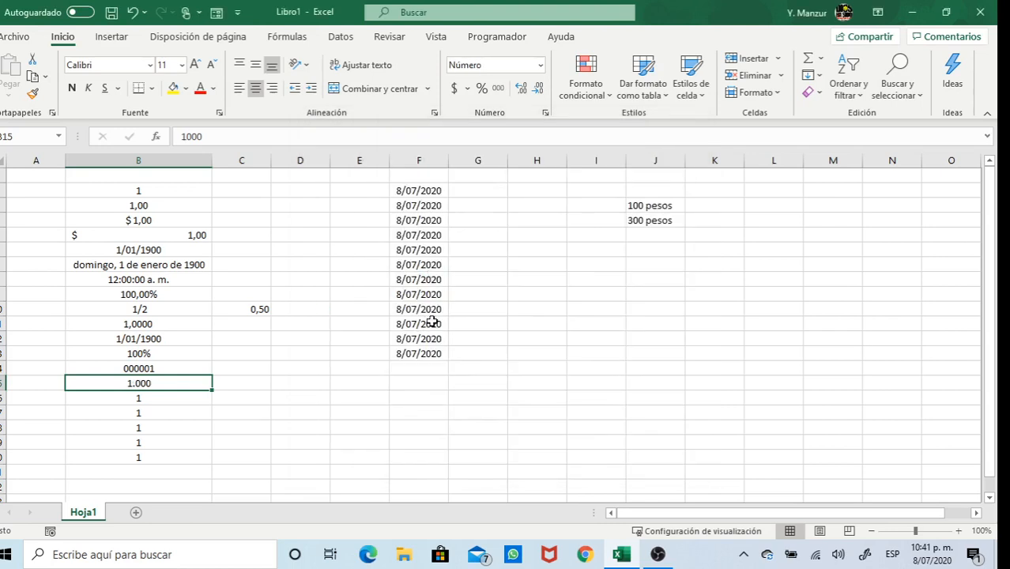
left_click(161, 308, "ctrl")
Give the selected cells B10 (1/2) and B15 (1.000) a yellow fill
left_click(173, 88)
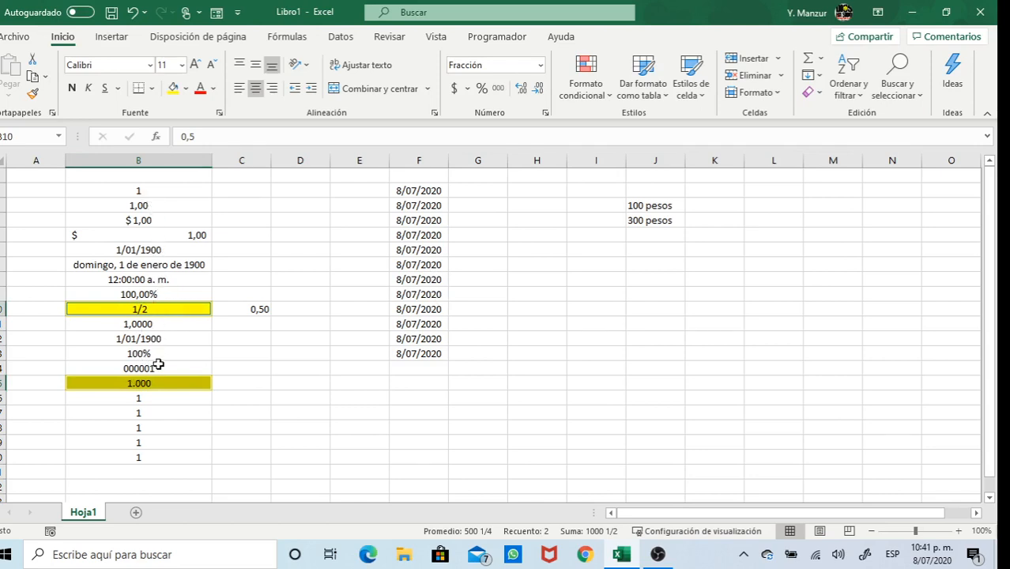
left_click(144, 396)
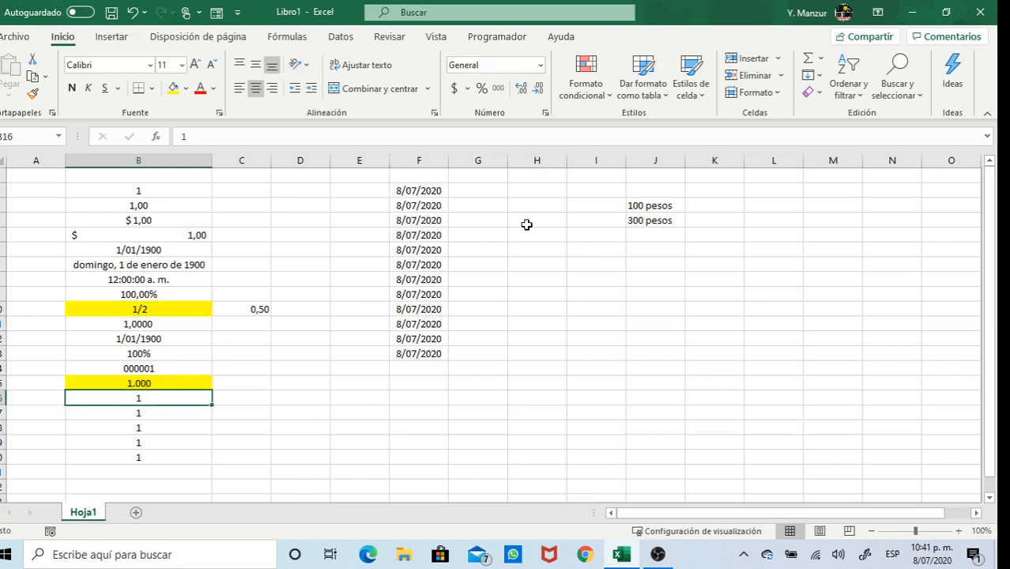
Apply the custom code #.##0;[Rojo]-#.##0 to B16 so negatives show in red
left_click(540, 65)
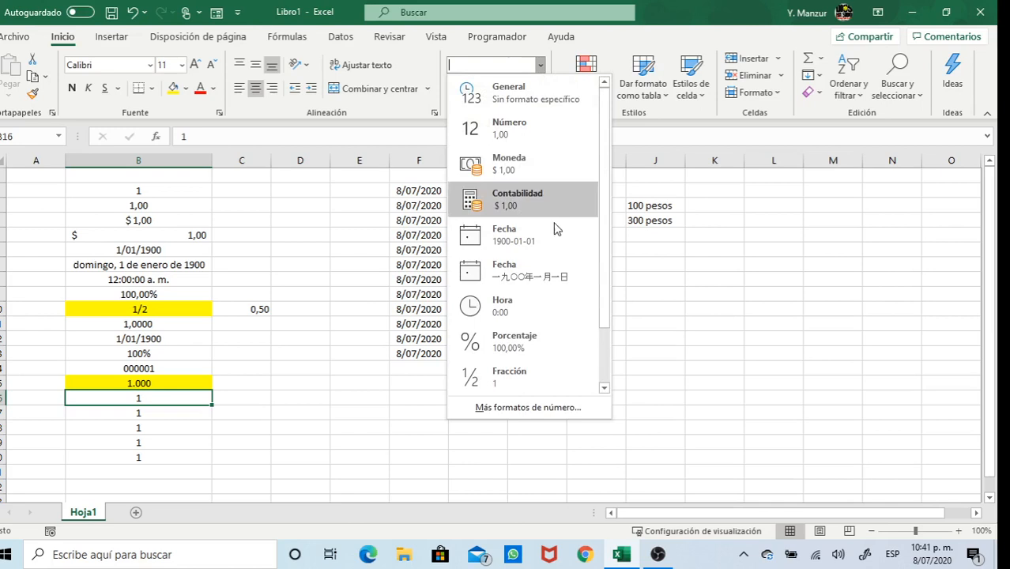
left_click(514, 413)
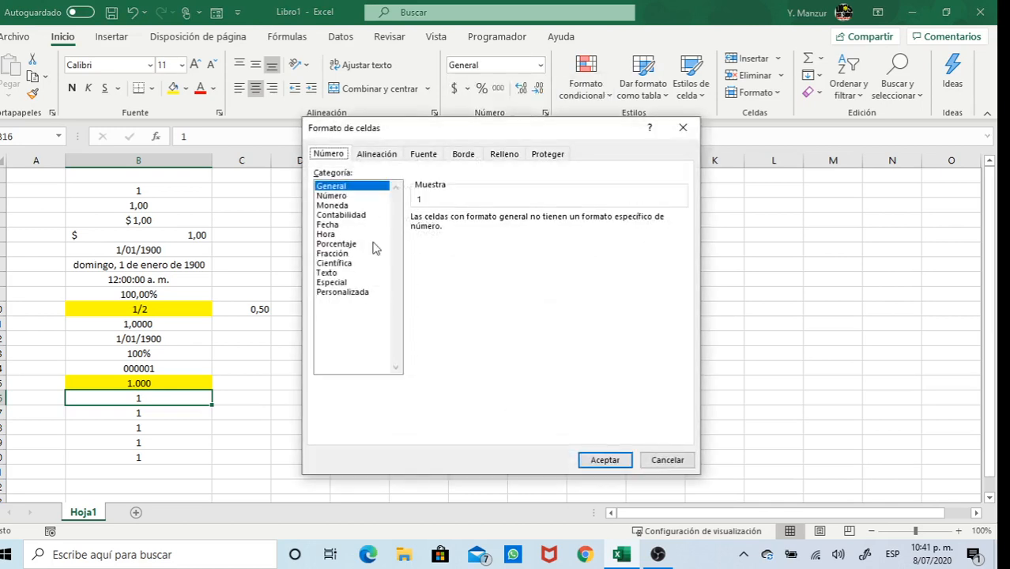
left_click(362, 294)
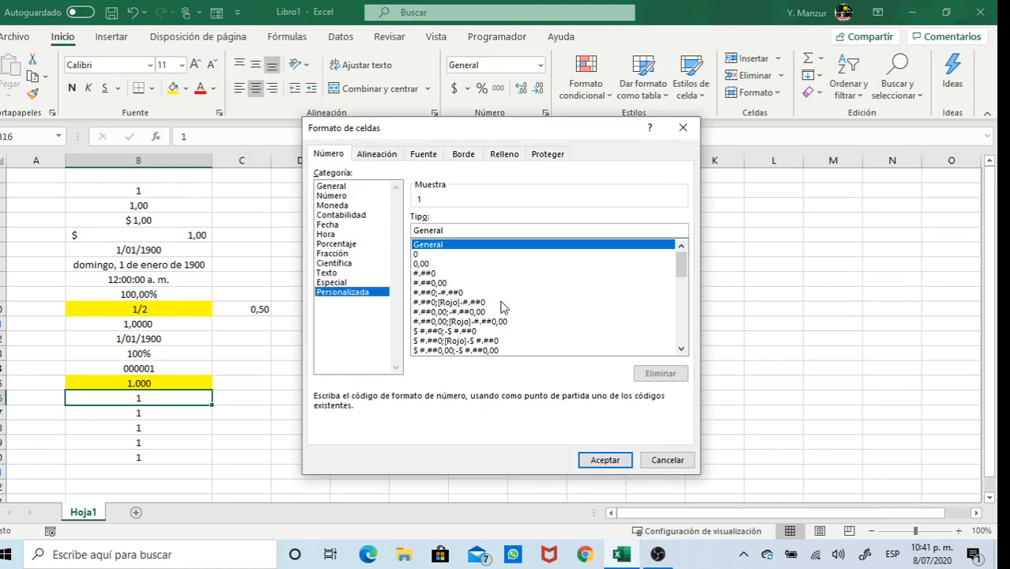
left_click(449, 303)
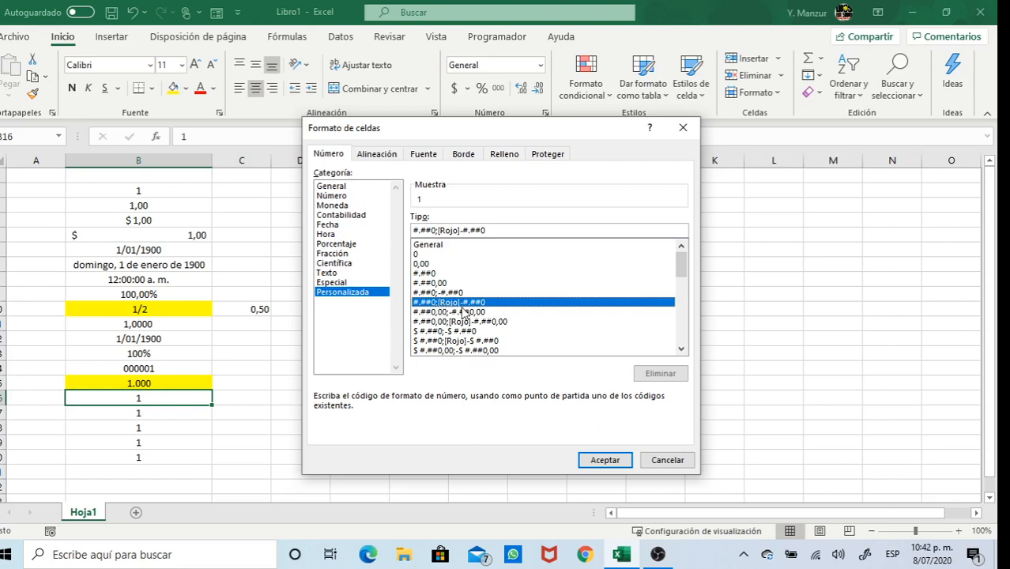
left_click(603, 460)
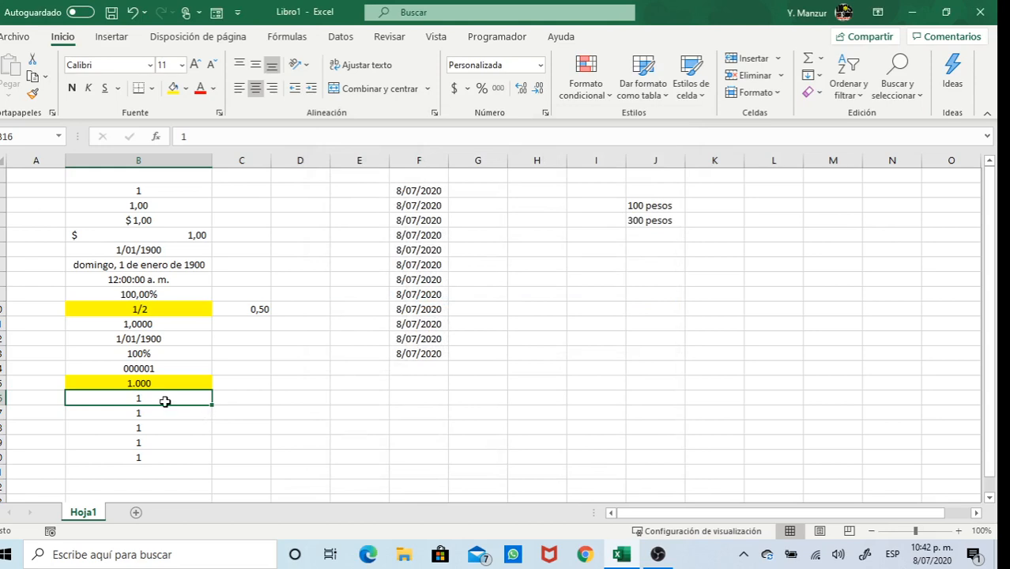
Enter 1000 in B16, then replace it with -1000 to display a red -1.000
type("1000")
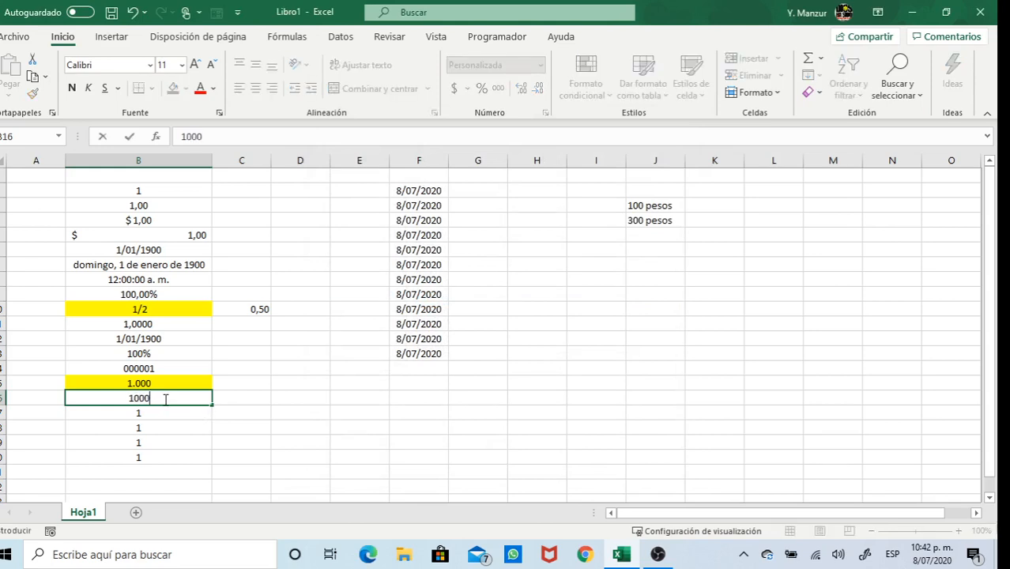
key("Return")
left_click(164, 399)
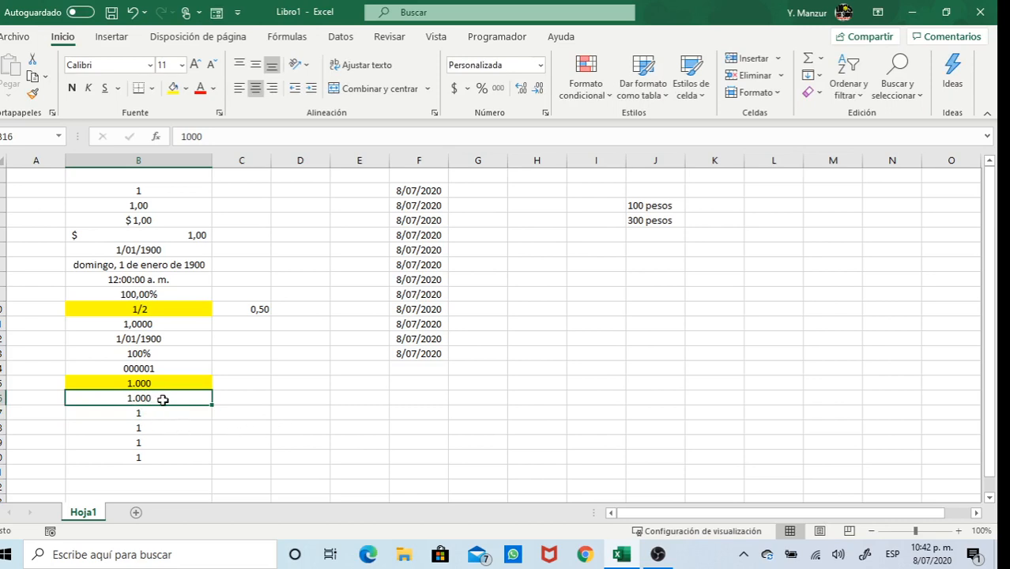
type("-1")
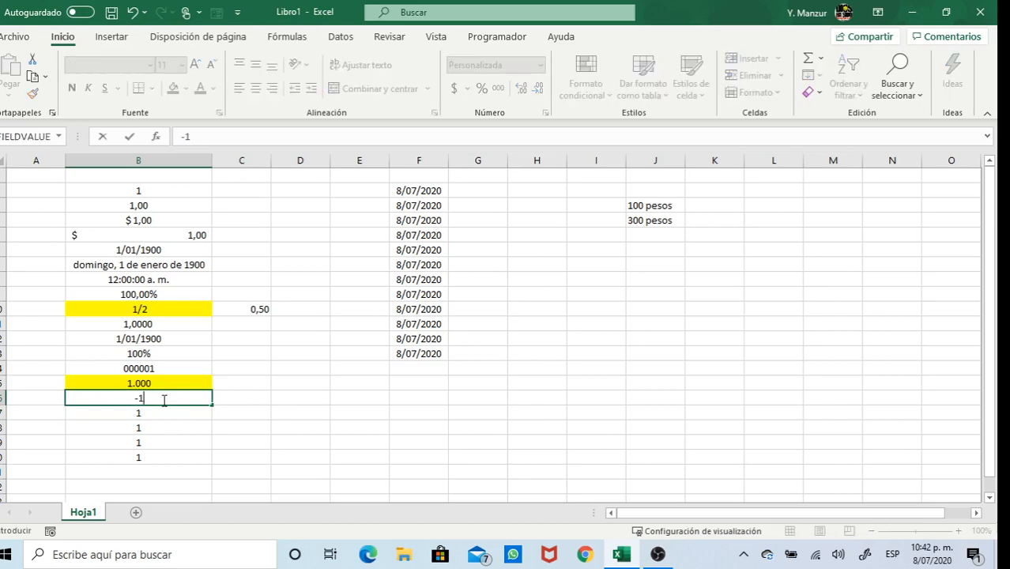
type("000")
key("Return")
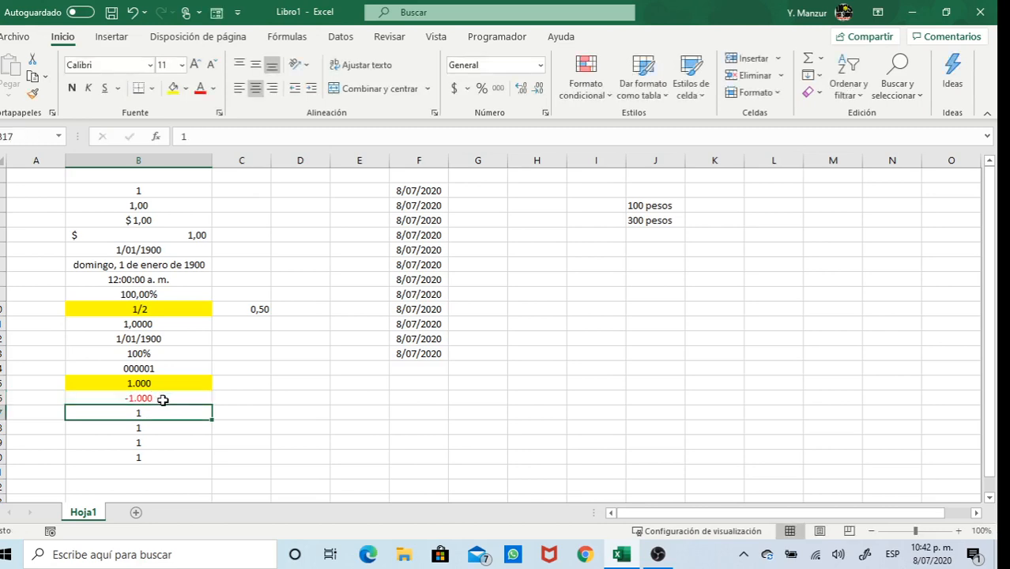
left_click(163, 400)
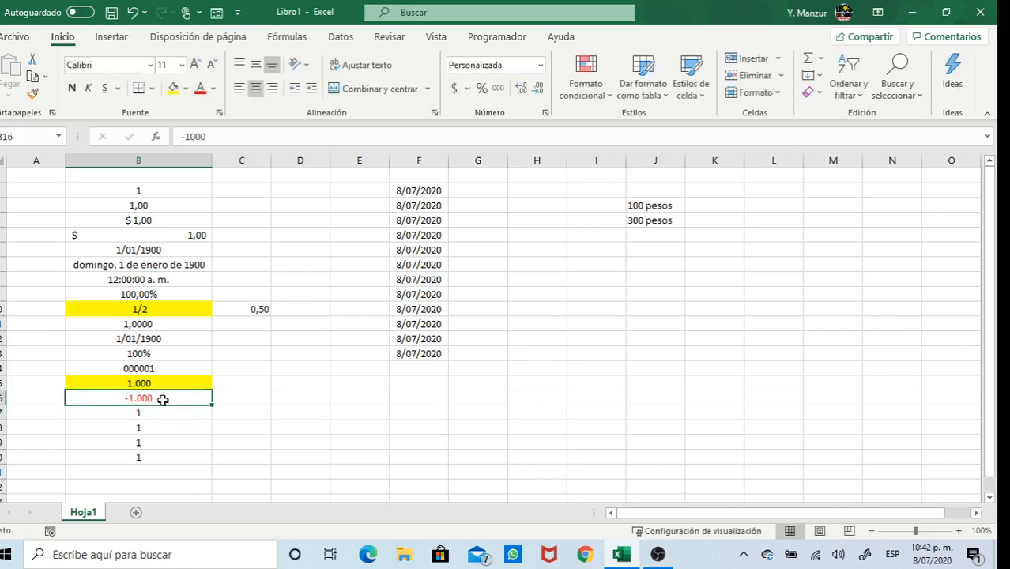
Prefix B16's format with [azul] to make [azul]#.##0;[Rojo]-#.##0, then re-enter 1000
left_click(541, 67)
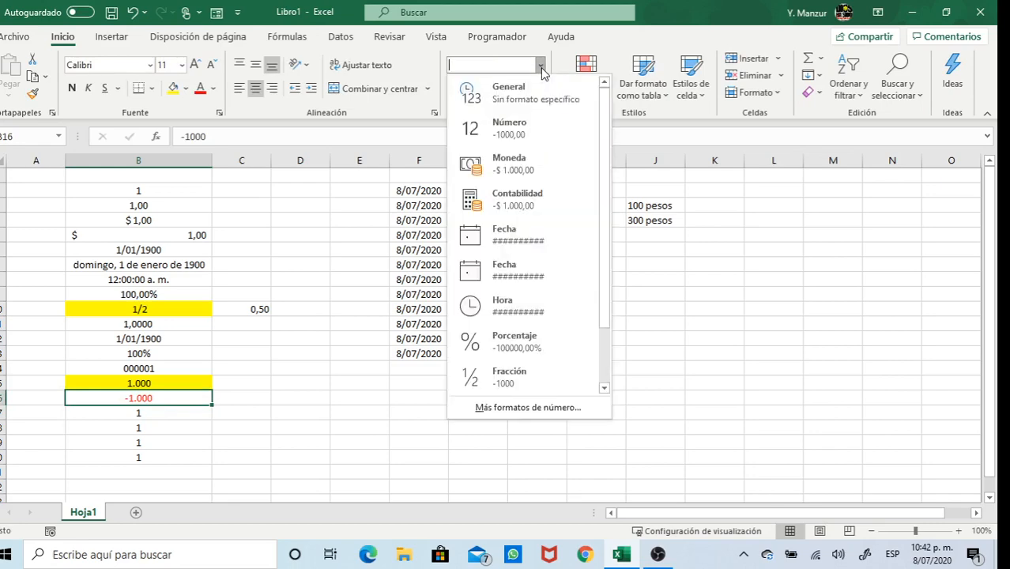
left_click(514, 408)
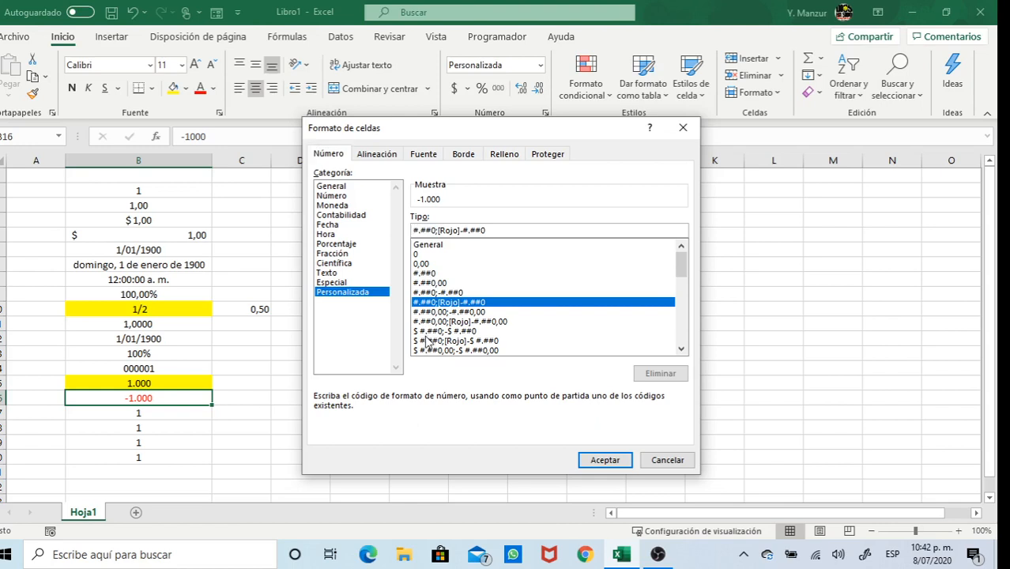
type("[")
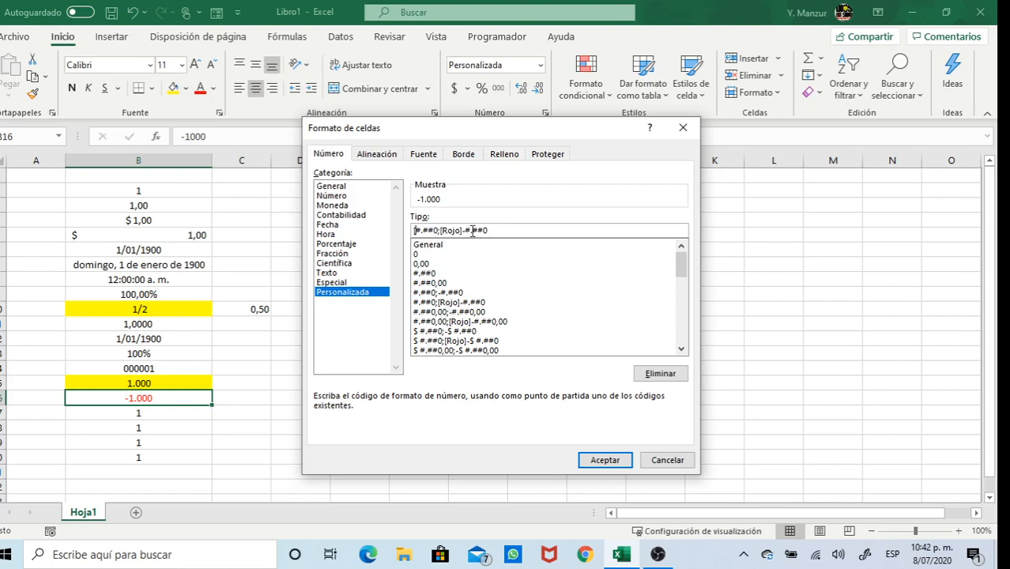
type("azul")
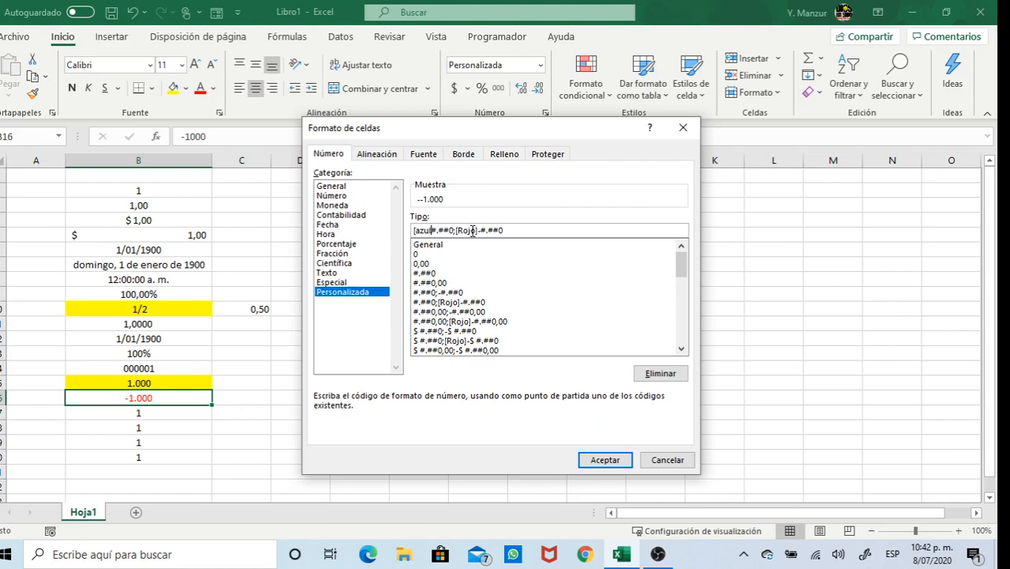
type("]")
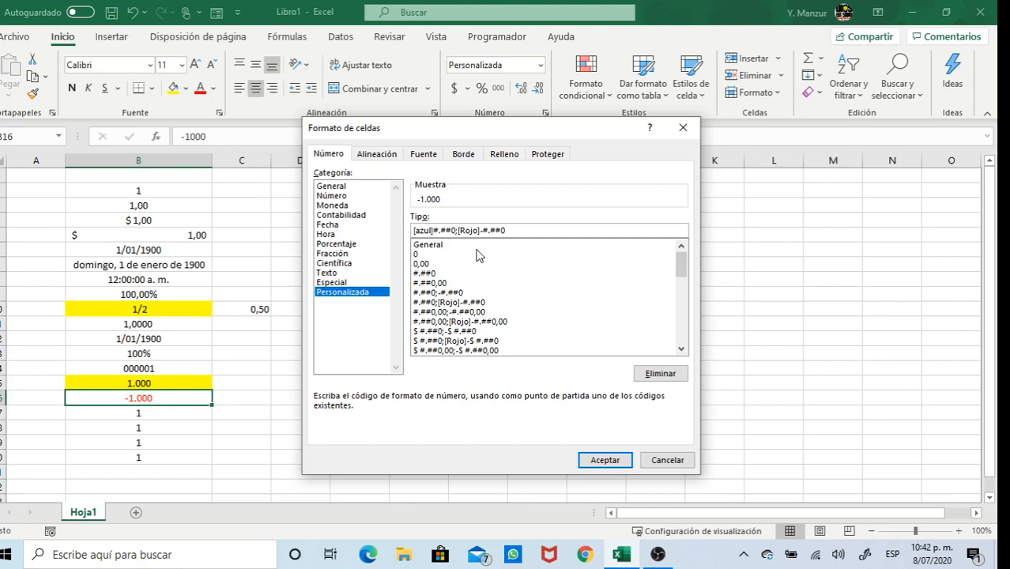
left_click(596, 460)
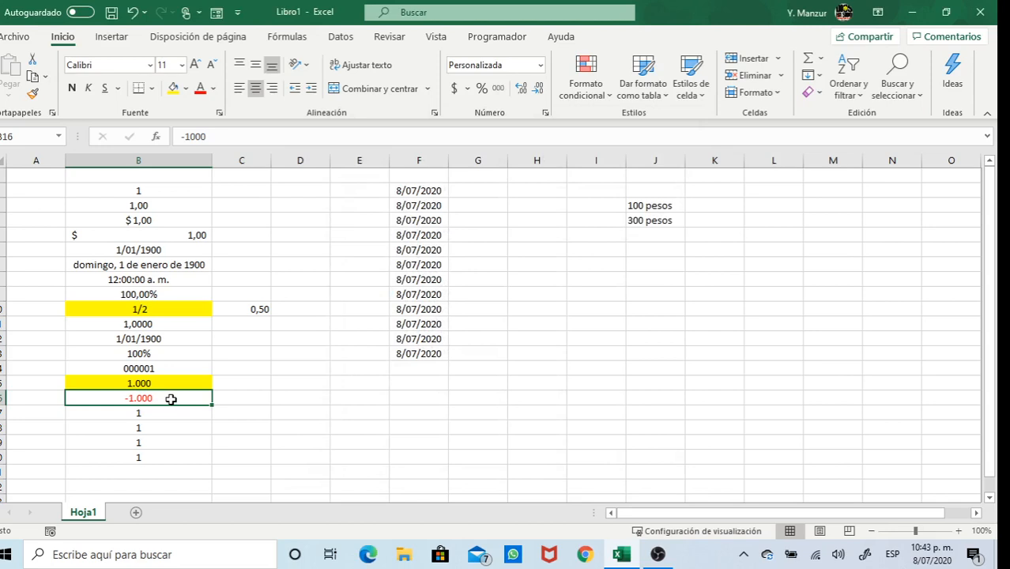
type("1000")
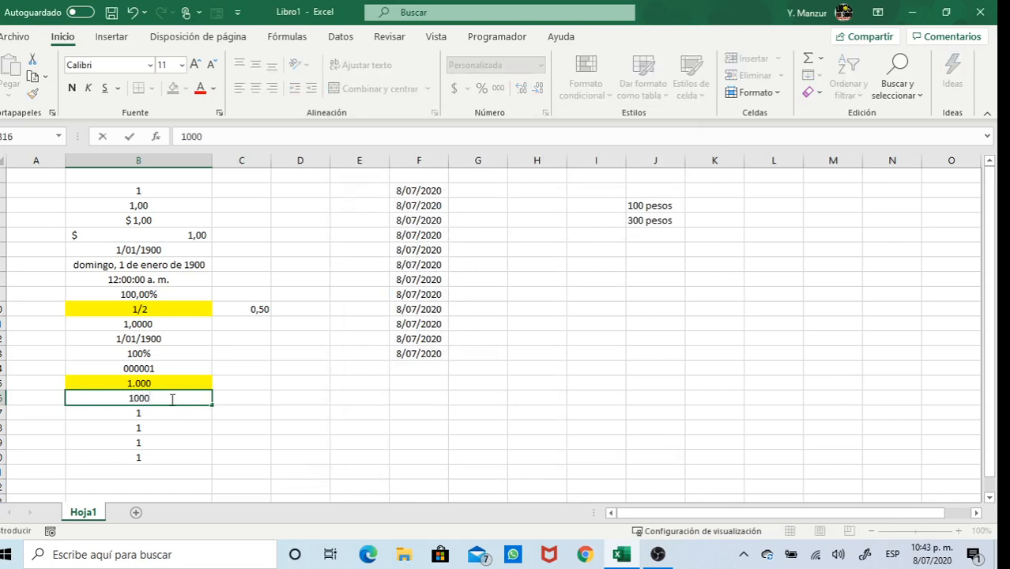
key("Return")
Fill B16, now showing a blue 1.000, with yellow to match B10 and B15
left_click(171, 399)
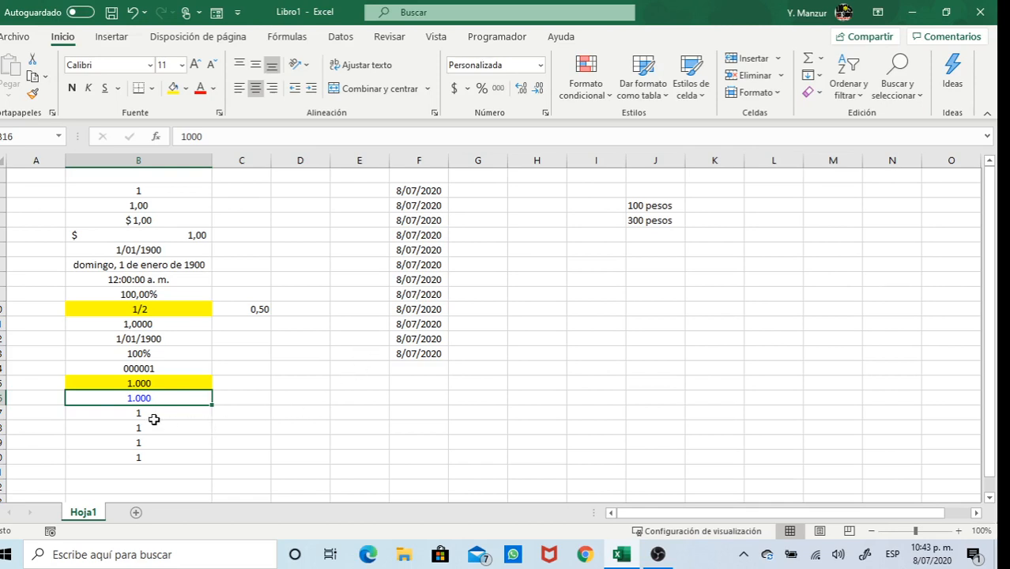
left_click(173, 88)
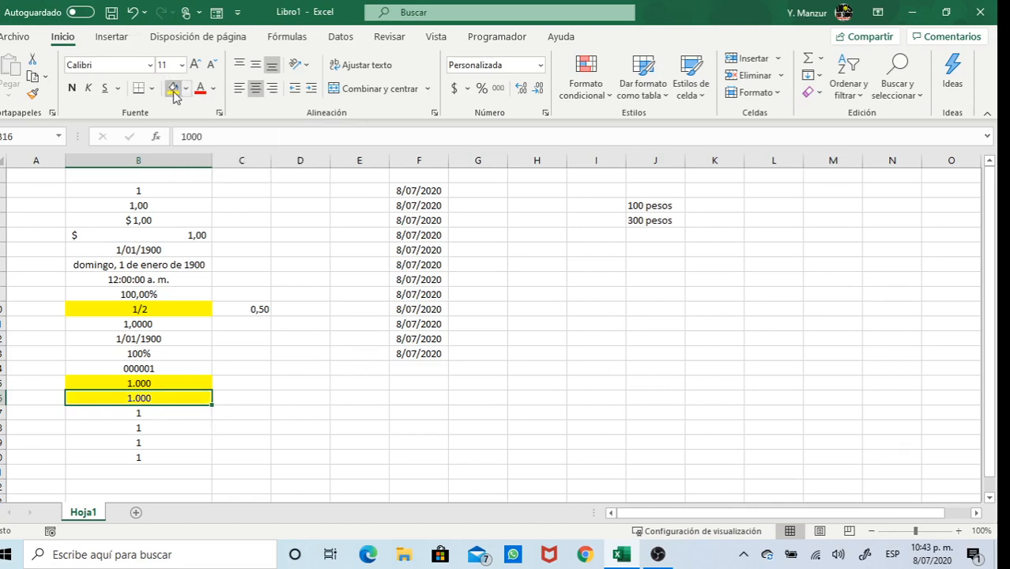
left_click(164, 412)
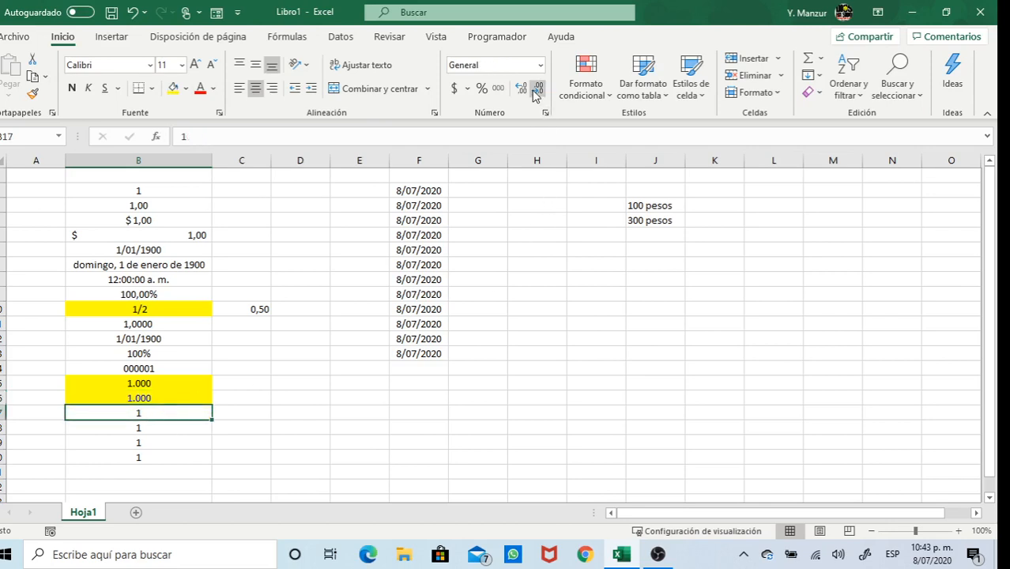
Browse the custom format codes for B17, then cancel Formato de celdas without changes
left_click(540, 64)
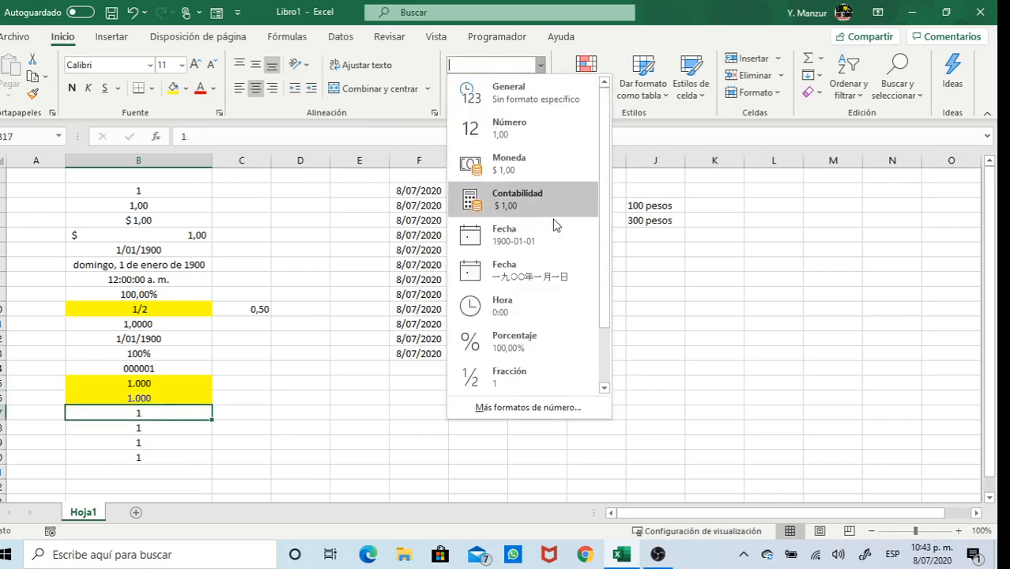
left_click(541, 406)
left_click(348, 292)
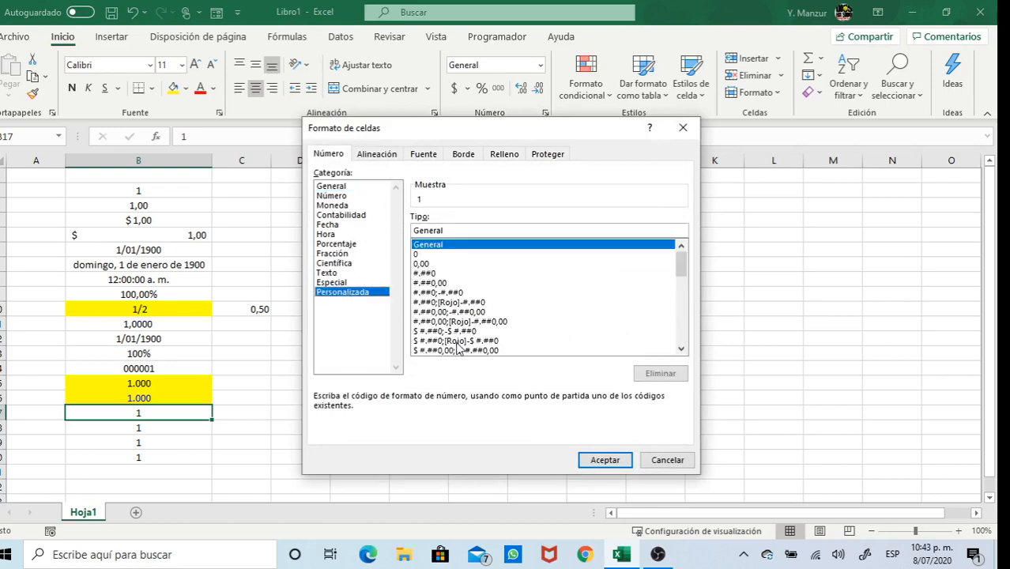
left_click(681, 349)
left_click(680, 349)
left_click(680, 349)
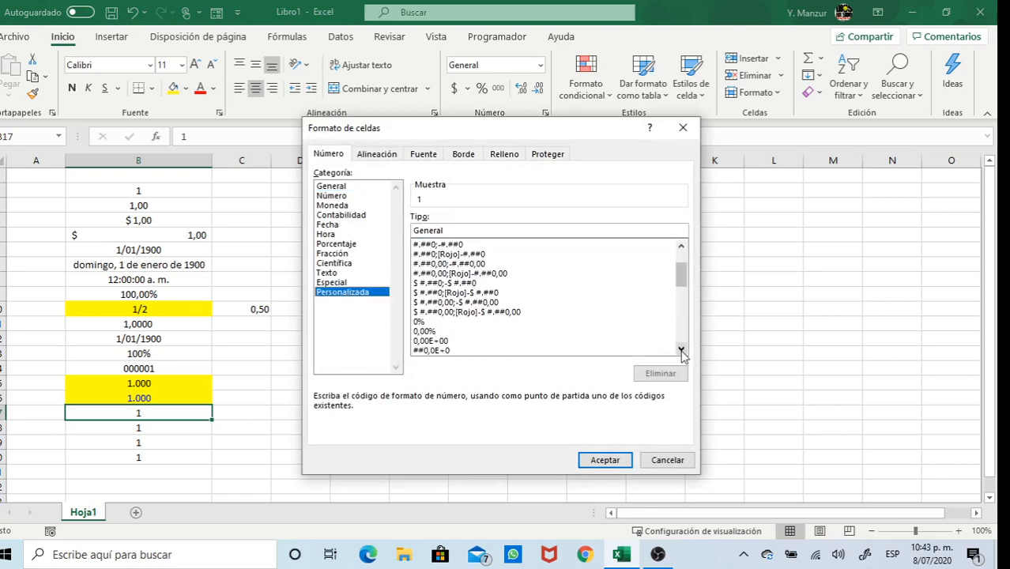
left_click(680, 348)
left_click(681, 349)
left_click(680, 348)
left_click(681, 349)
left_click(681, 349)
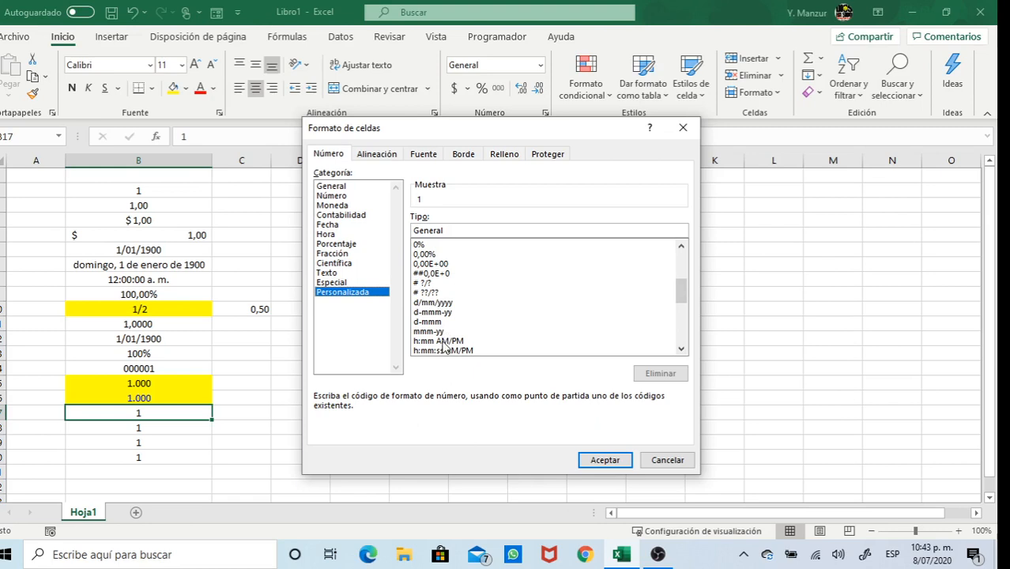
left_click(681, 348)
left_click(680, 349)
left_click(681, 349)
left_click(680, 349)
left_click(680, 349)
left_click(680, 348)
left_click(680, 349)
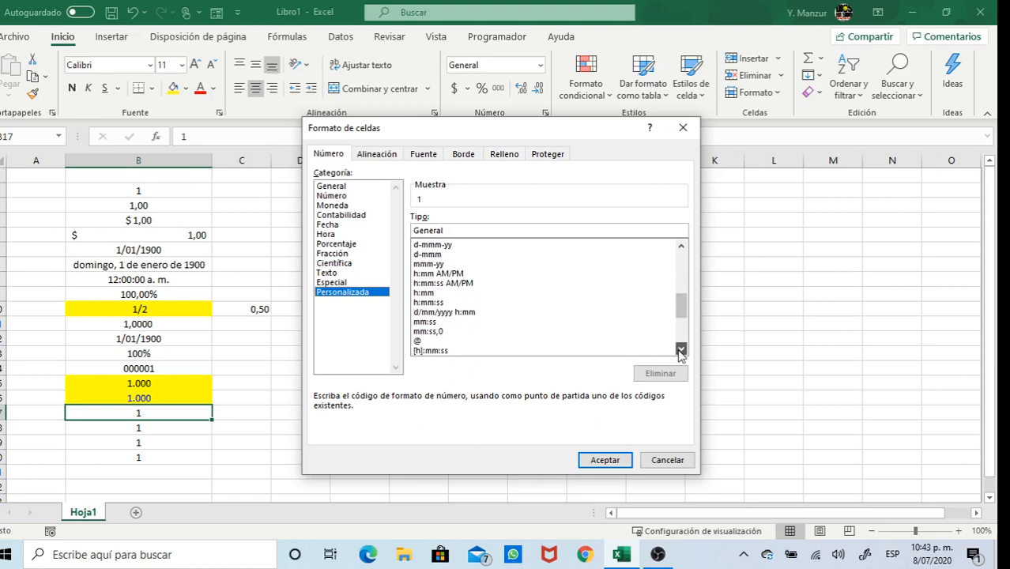
left_click(681, 348)
left_click(680, 348)
left_click(681, 348)
left_click(680, 349)
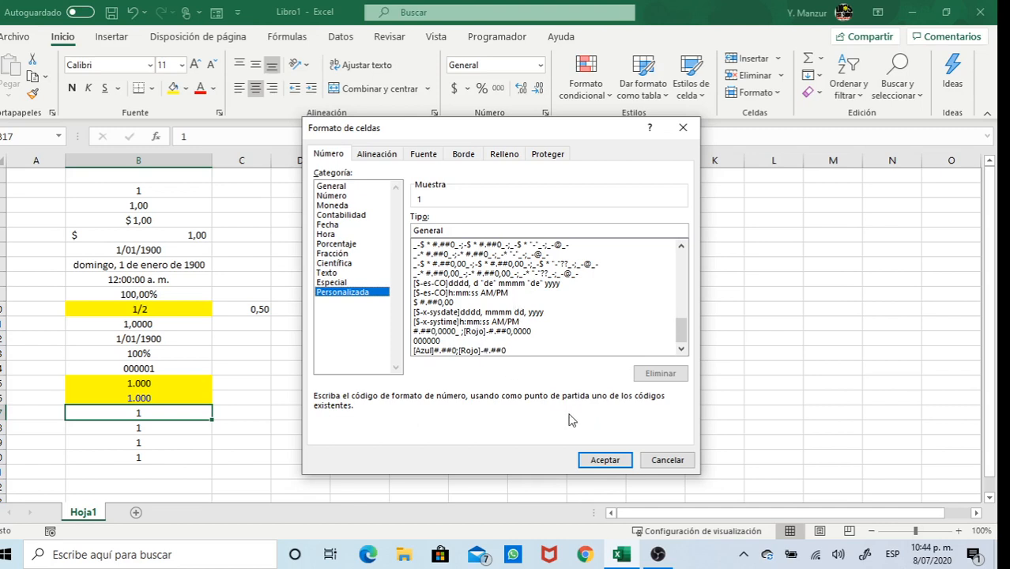
left_click(661, 463)
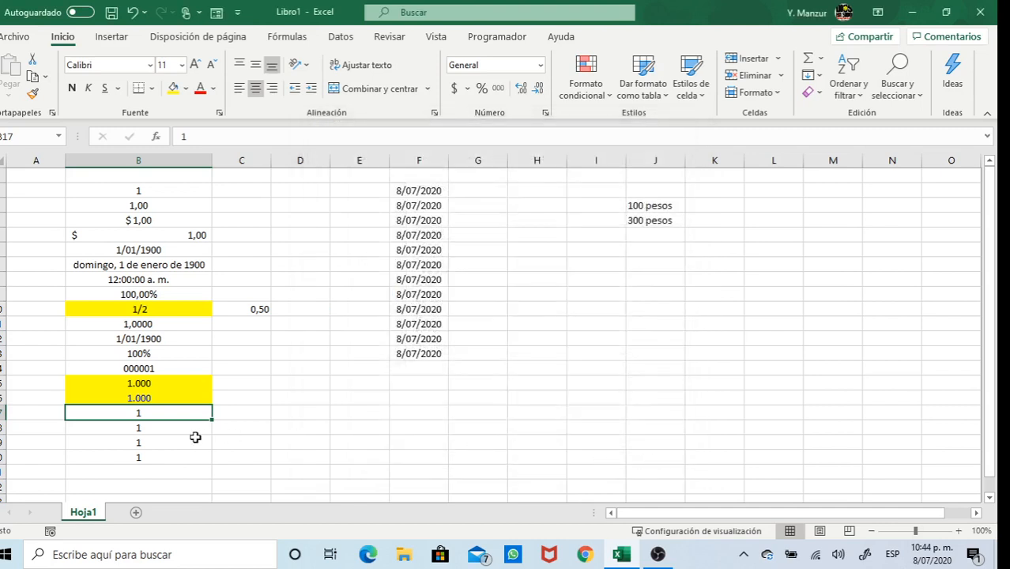
Clear the extra 1s from B17:B20 and check the value behind B16's 1.000
left_click_drag(175, 408, 180, 458)
key("Delete")
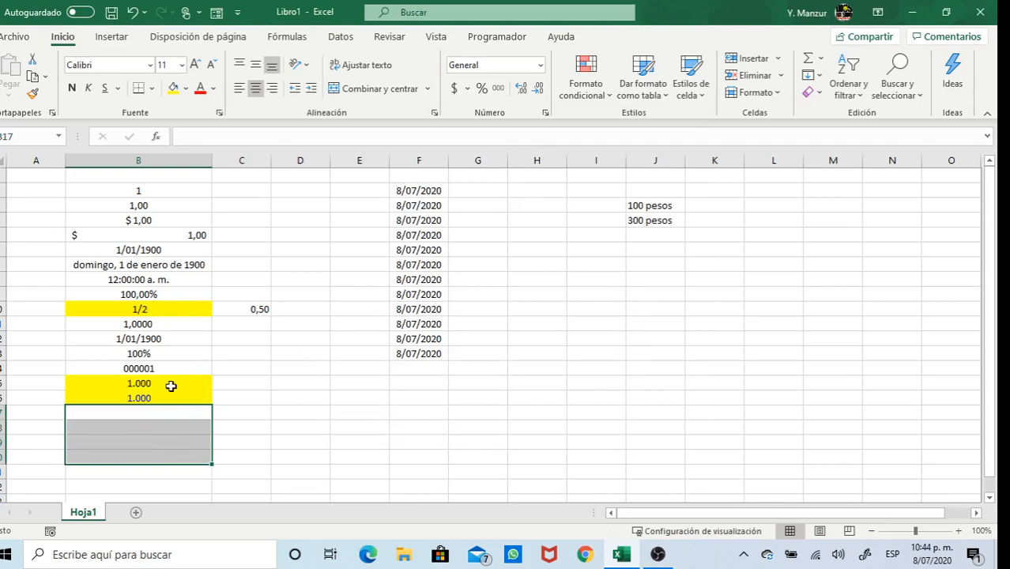
left_click(148, 397)
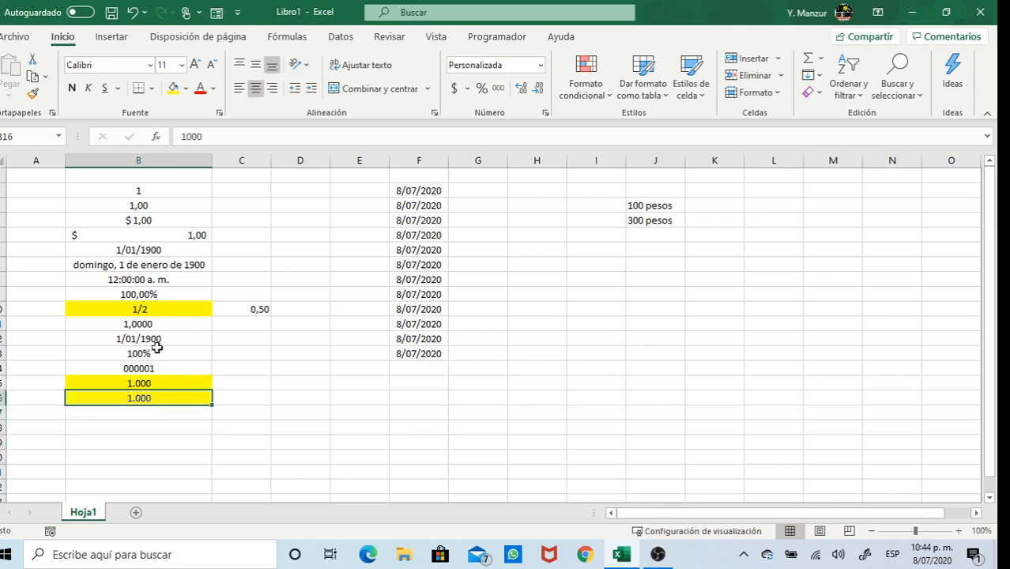
Review the formats down column B and re-enter 1 in the time-formatted cell B8
left_click(140, 191)
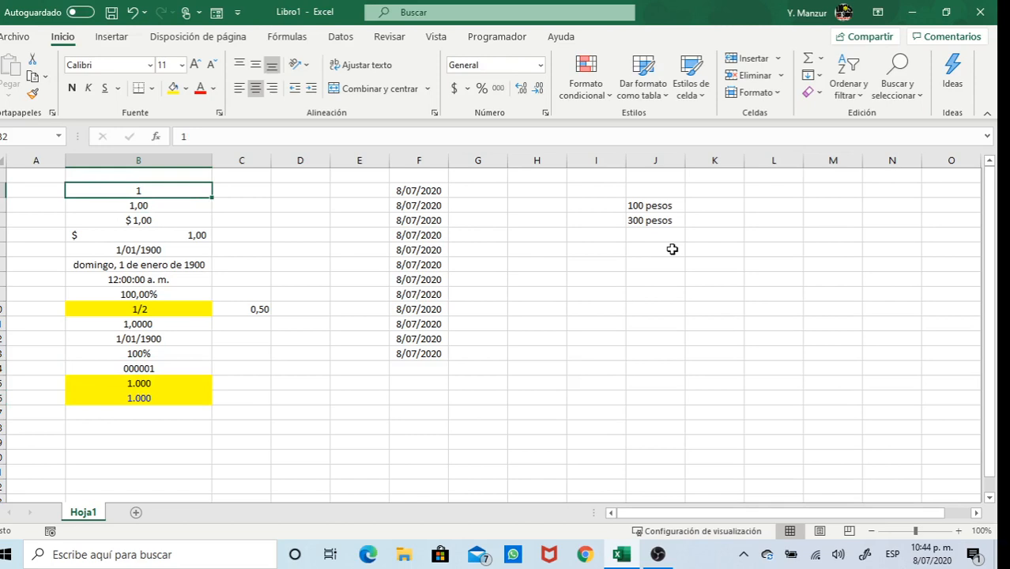
key("Down")
key("Down")
key("Down")
key("Down")
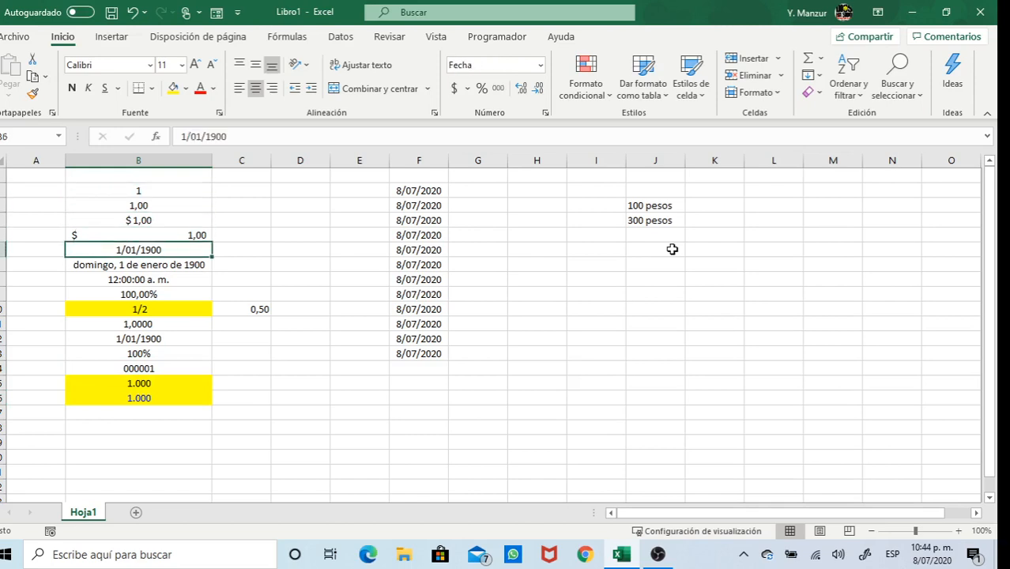
key("Down")
key("Down")
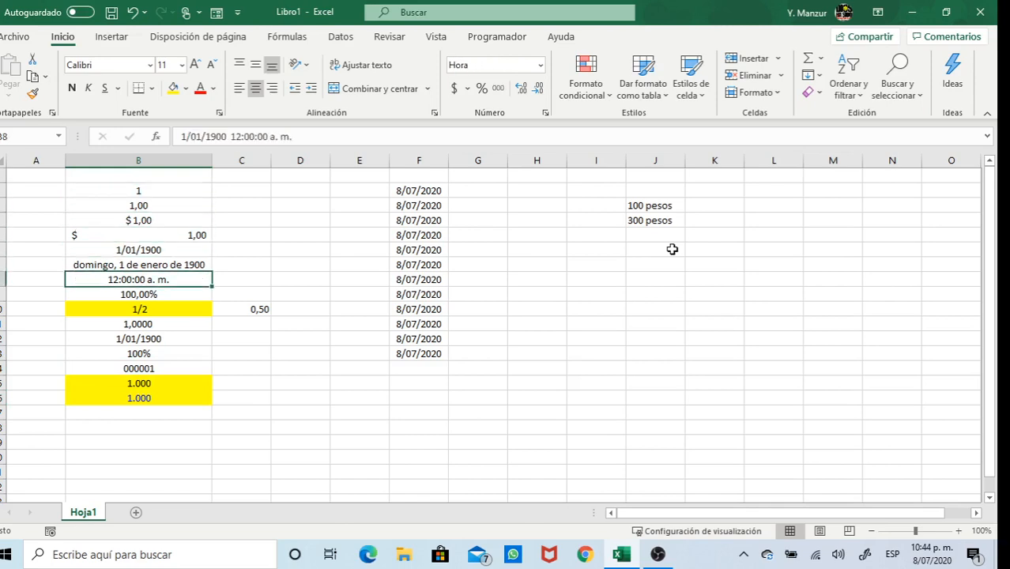
key("Down")
key("Up")
type("1")
key("Return")
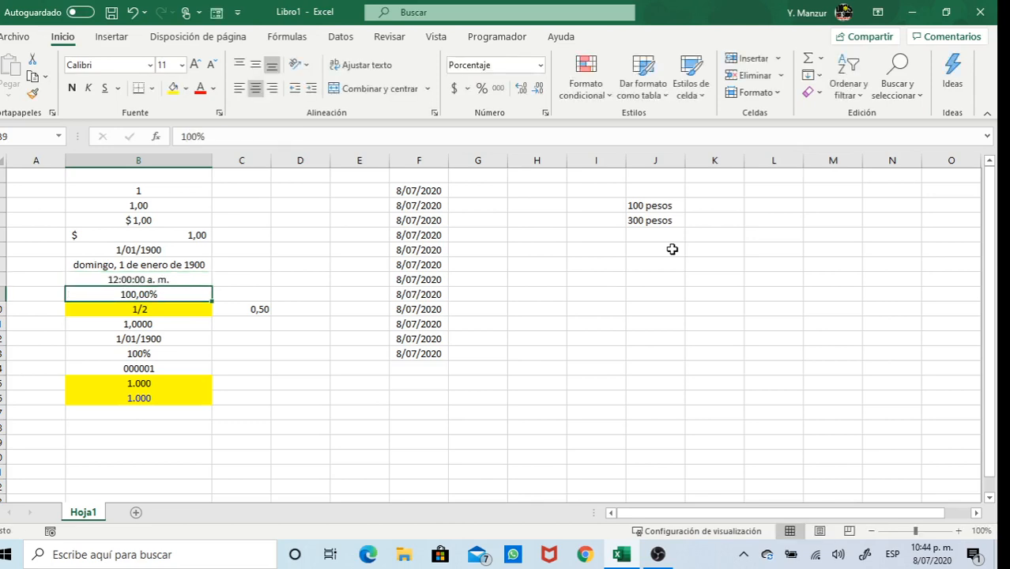
Review the remaining column B cells and delete the stray 0,50 from C10
left_click(171, 277)
left_click(172, 266)
left_click(170, 252)
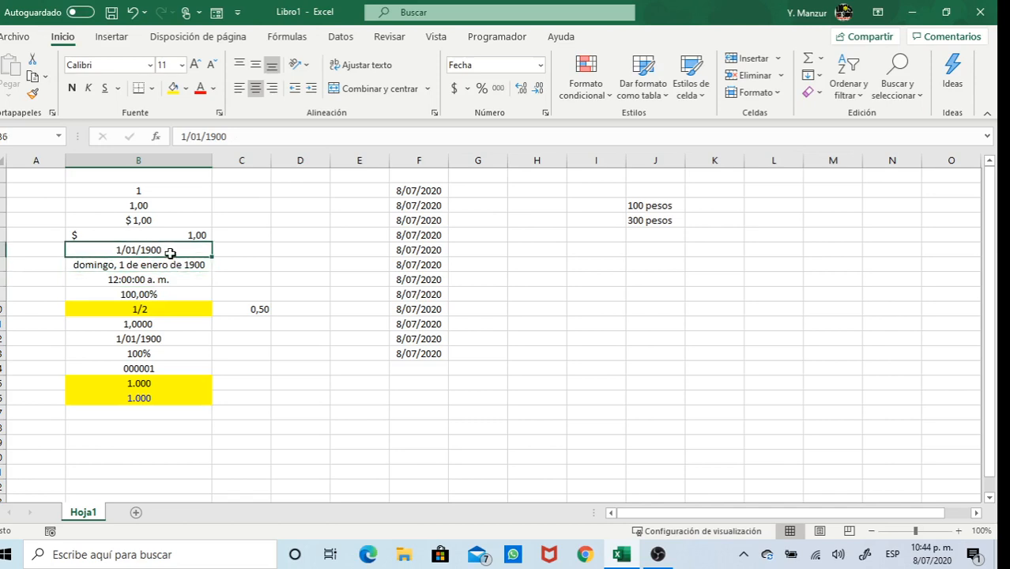
left_click(163, 293)
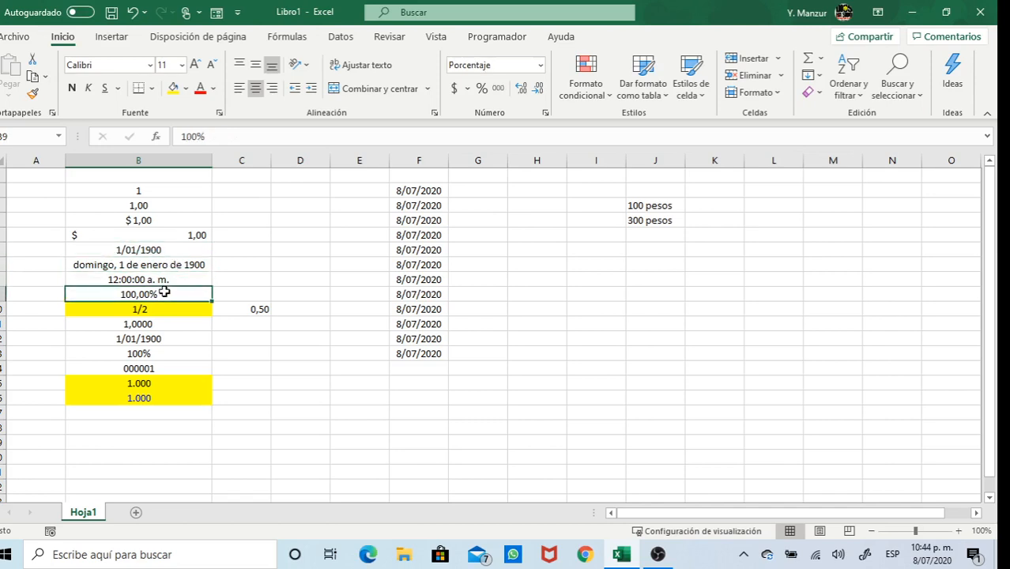
left_click(161, 326)
left_click(160, 339)
left_click(160, 353)
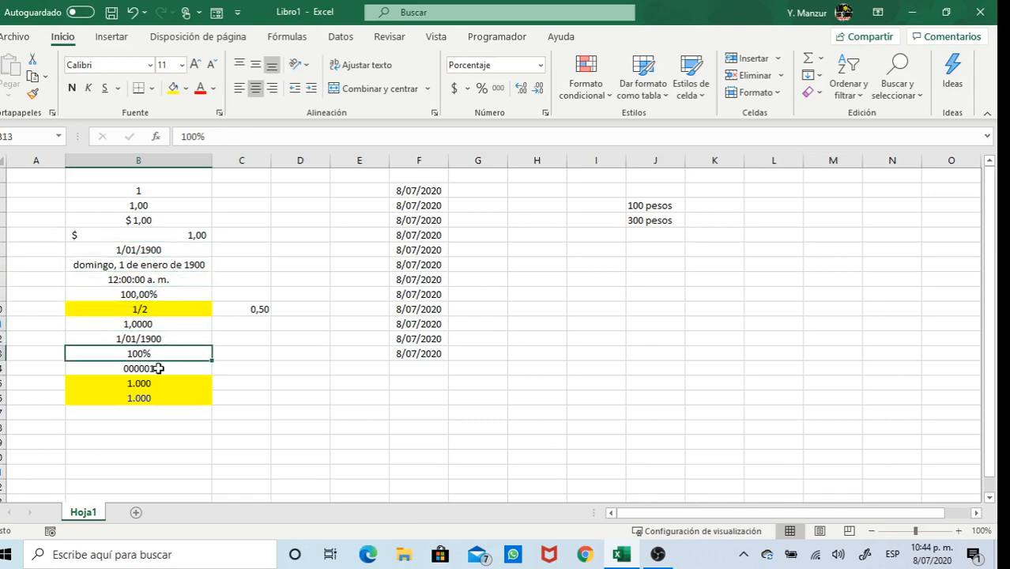
left_click(158, 368)
left_click(258, 335)
left_click(261, 311)
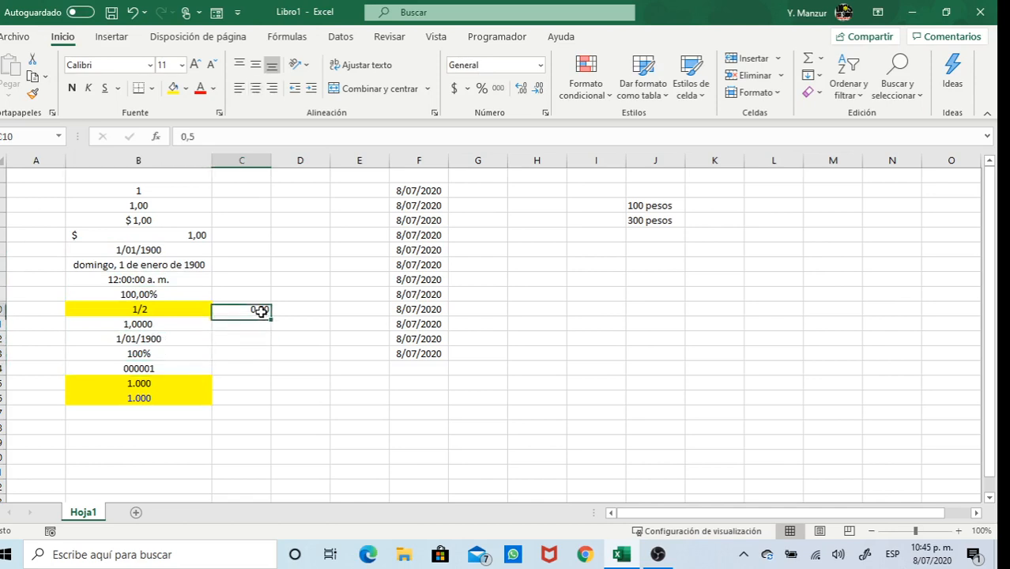
key("Delete")
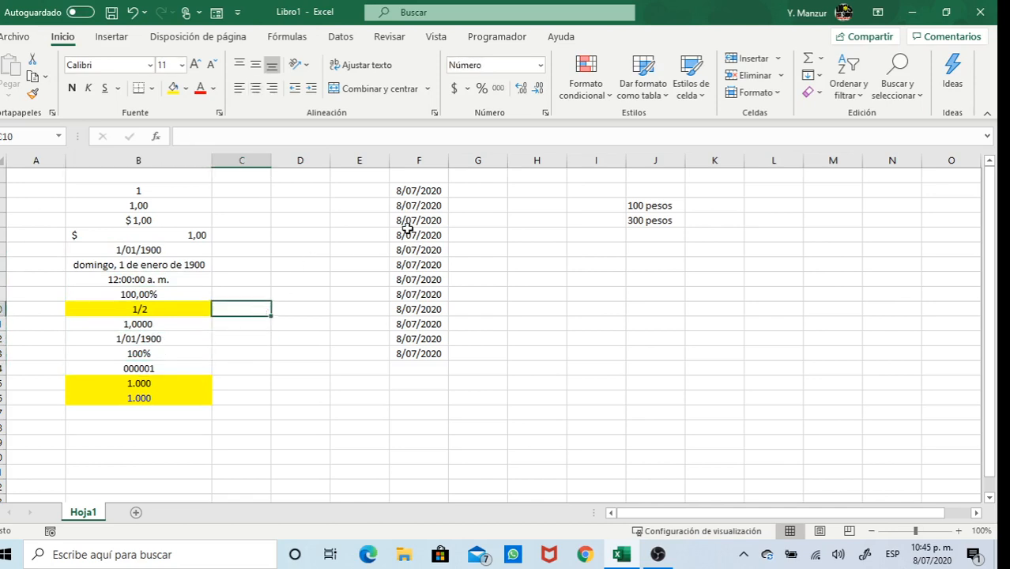
Give F2's date 8/07/2020 the custom format d so it shows only 8
left_click(423, 190)
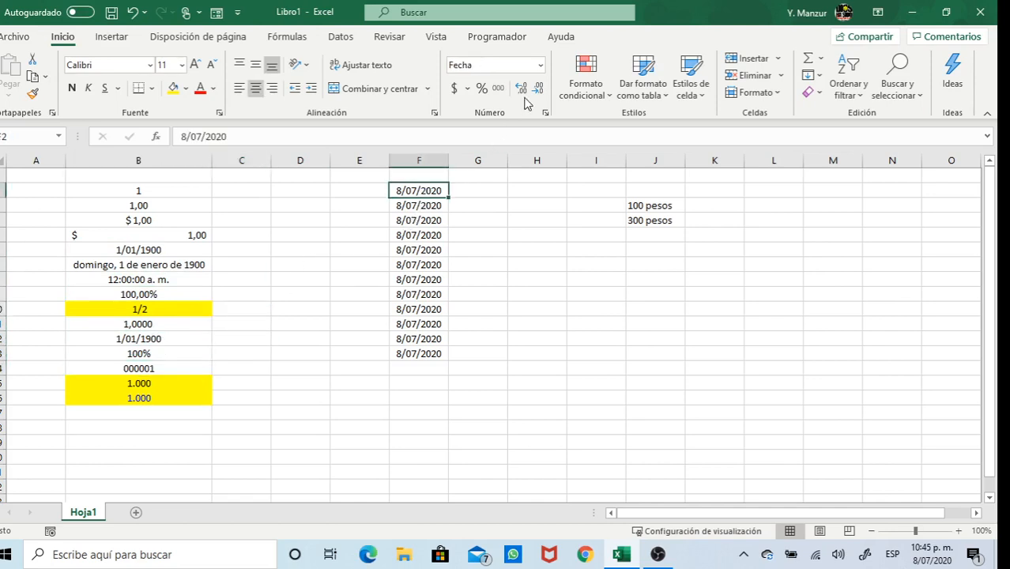
left_click(542, 69)
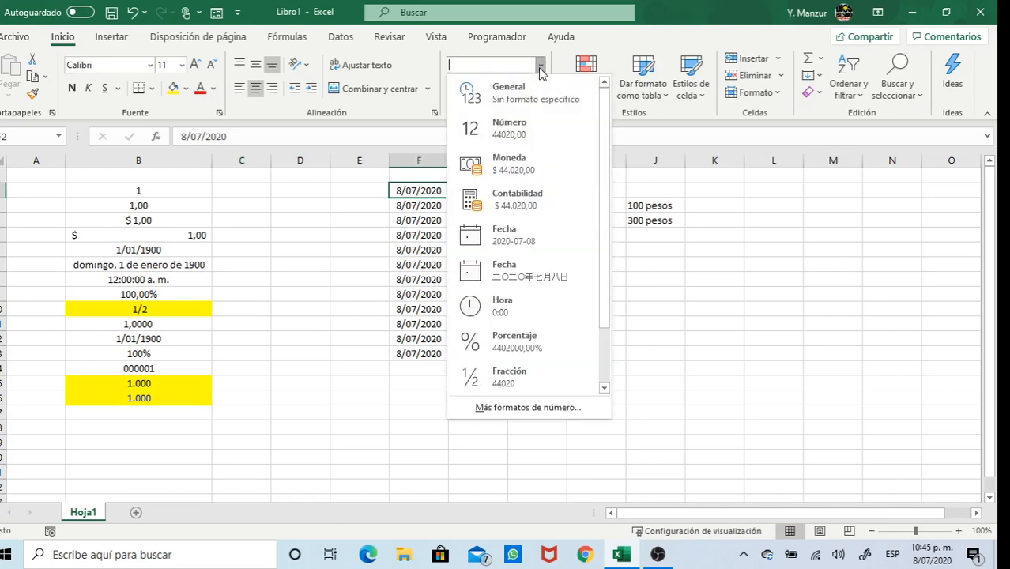
left_click(304, 293)
right_click(415, 188)
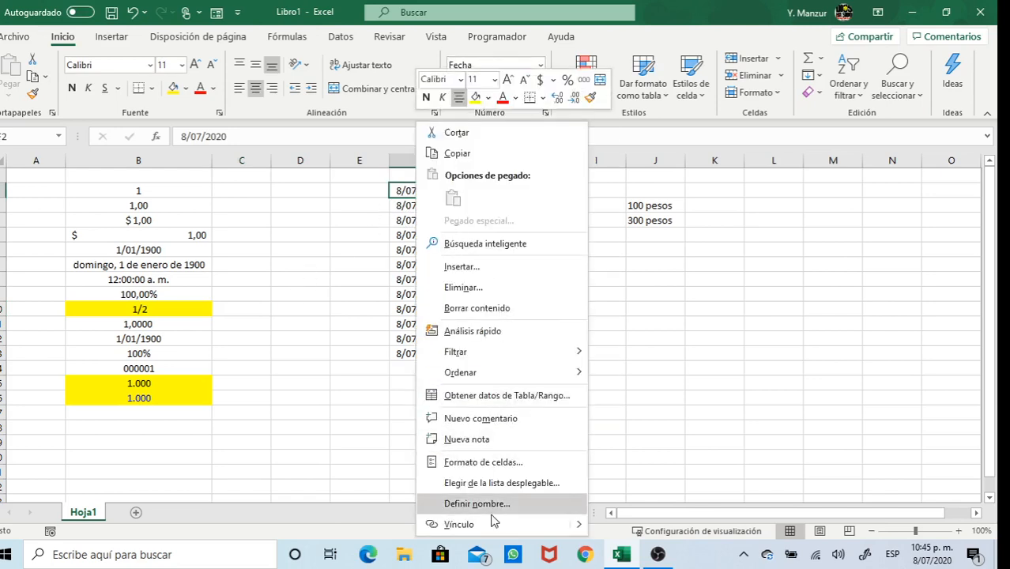
left_click(502, 466)
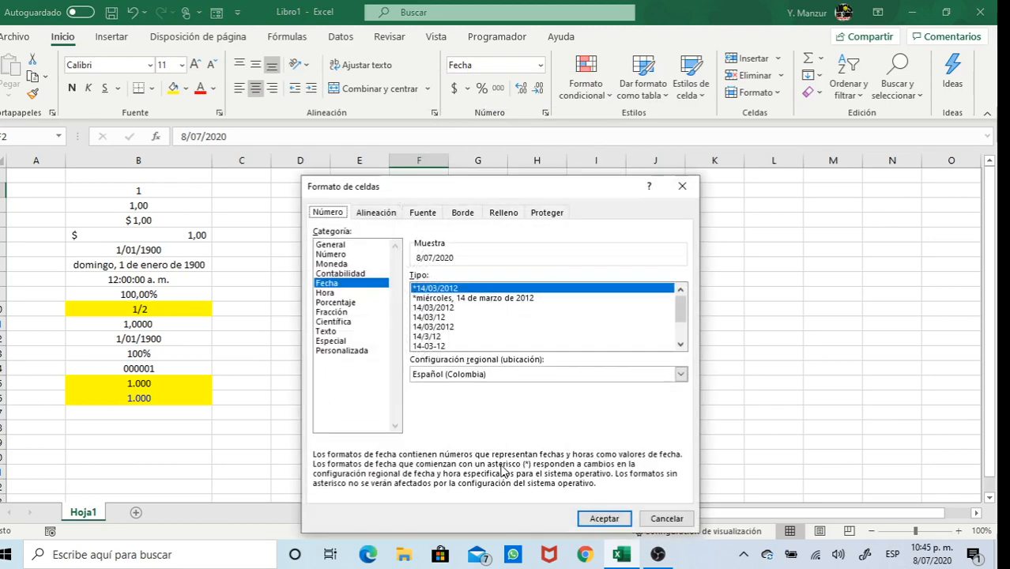
left_click_drag(507, 181, 710, 90)
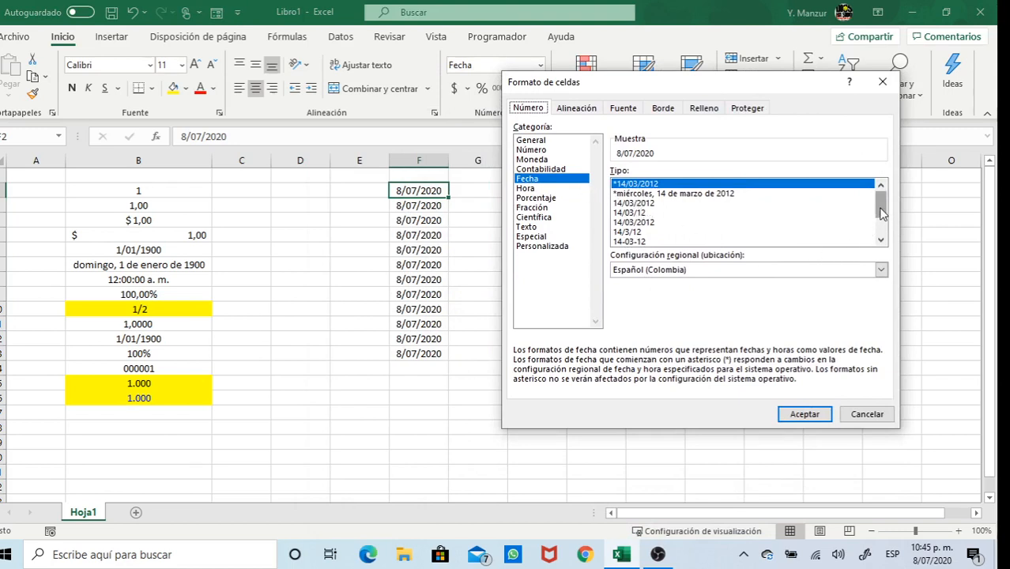
left_click(882, 241)
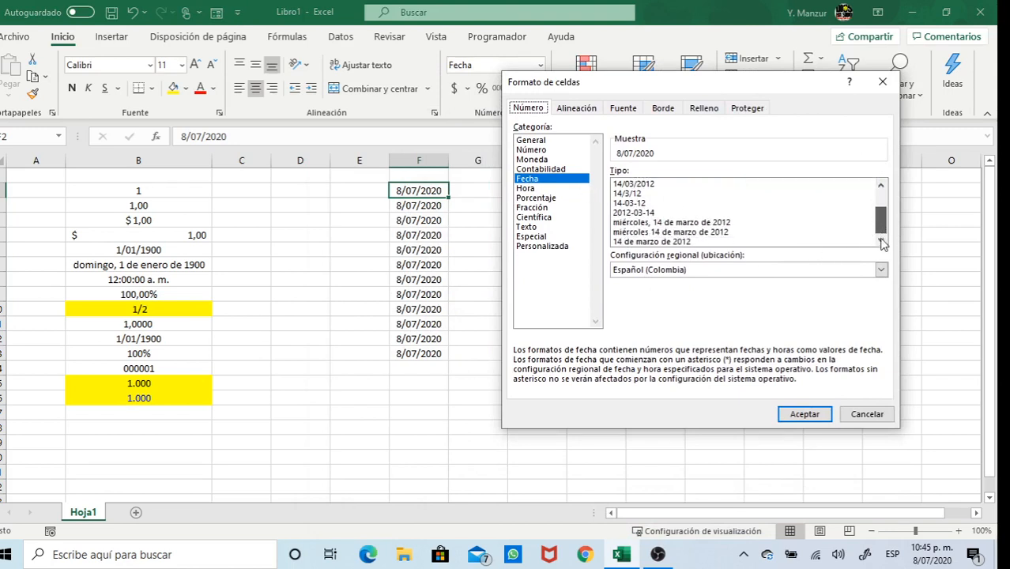
left_click(542, 246)
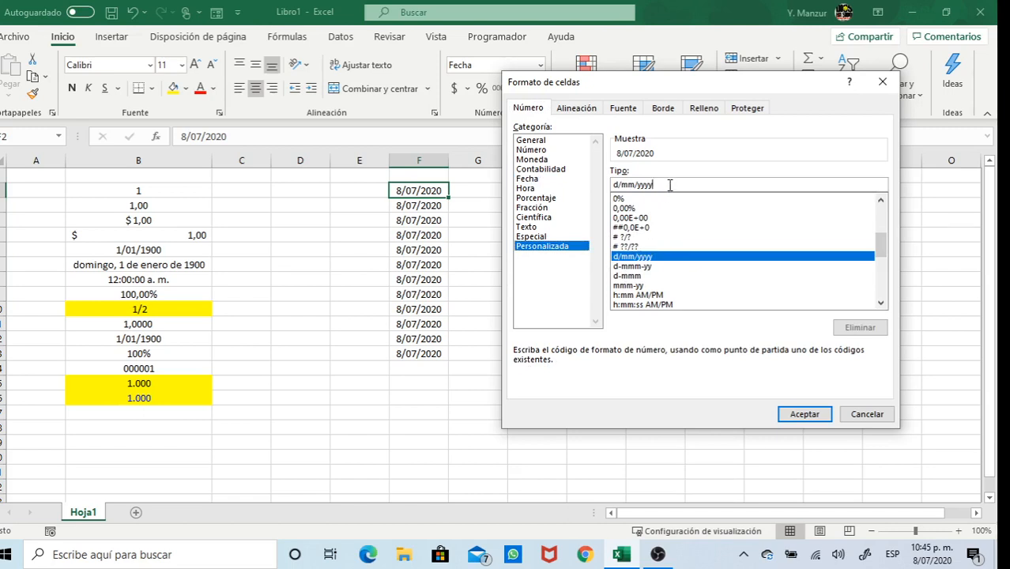
key("BackSpace")
key("BackSpace")
key("BackSpace")
key("BackSpace")
key("BackSpace")
key("BackSpace")
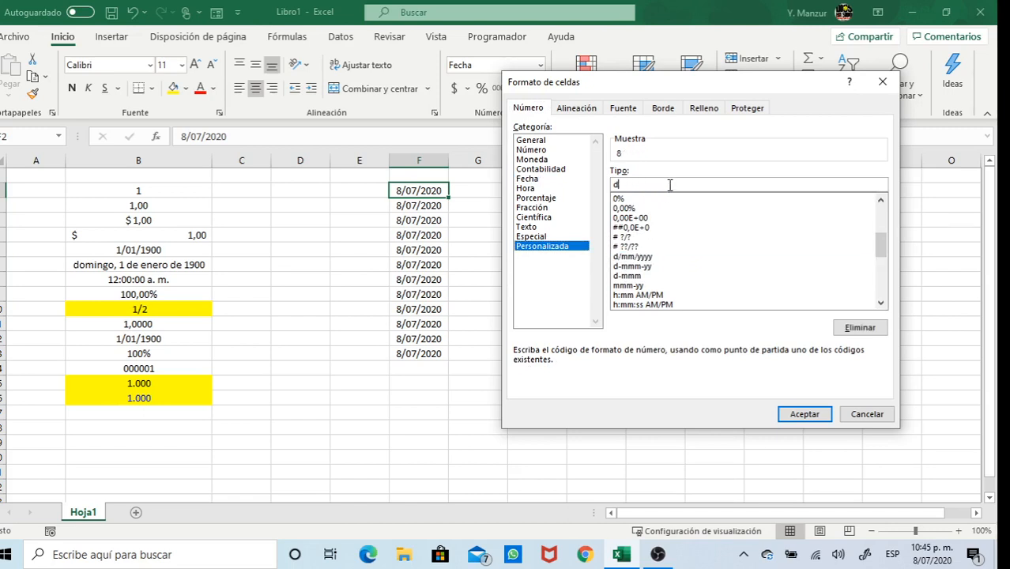
key("Return")
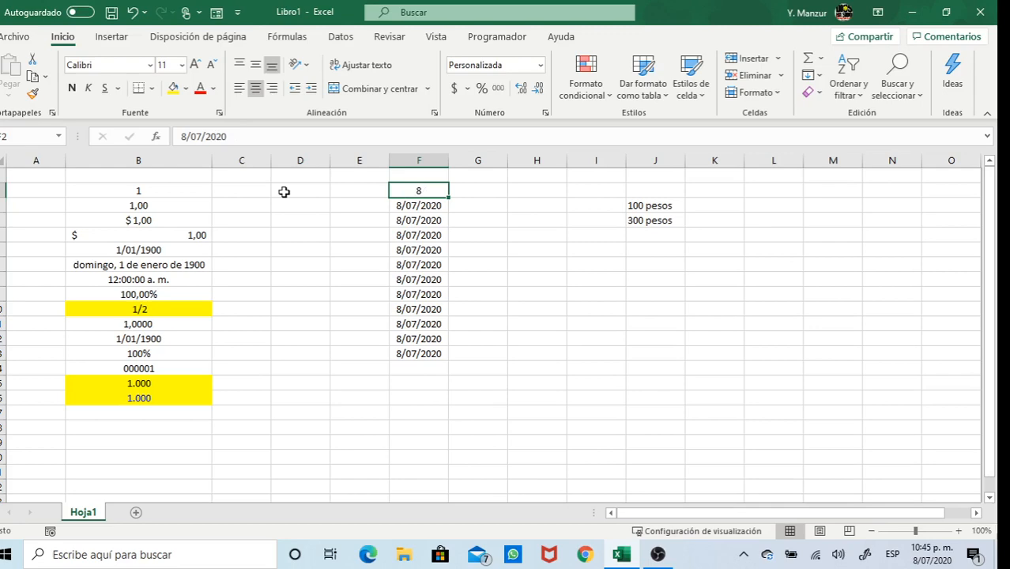
Set F3's custom format code to mm so its date shows only the month, 07
left_click(412, 206)
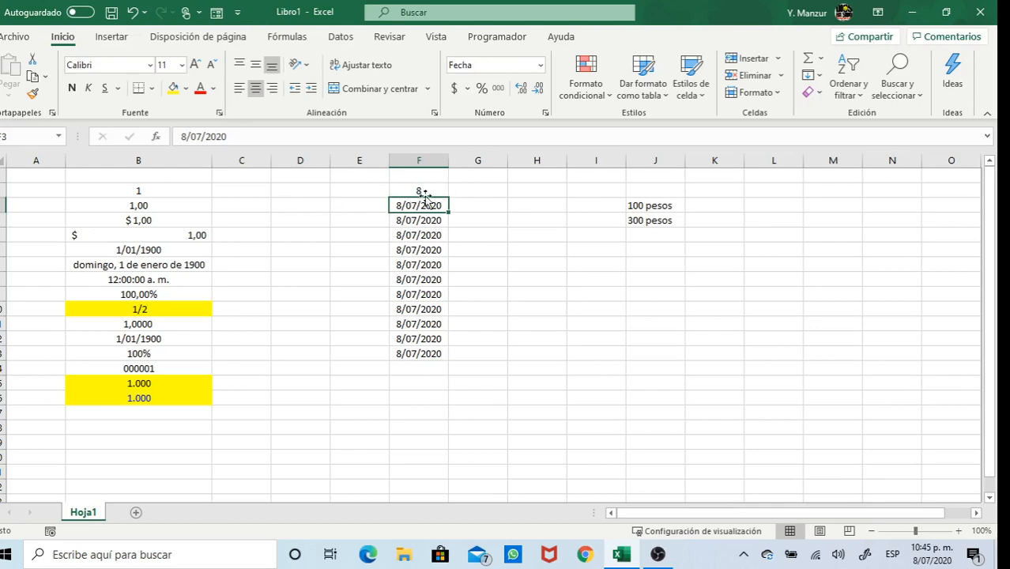
left_click(541, 69)
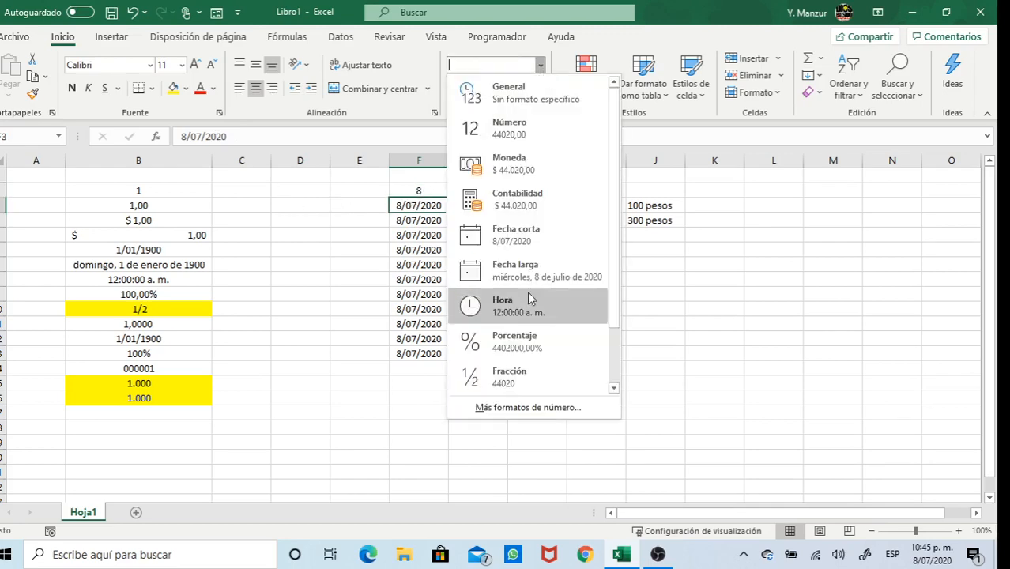
left_click(535, 418)
left_click(341, 291)
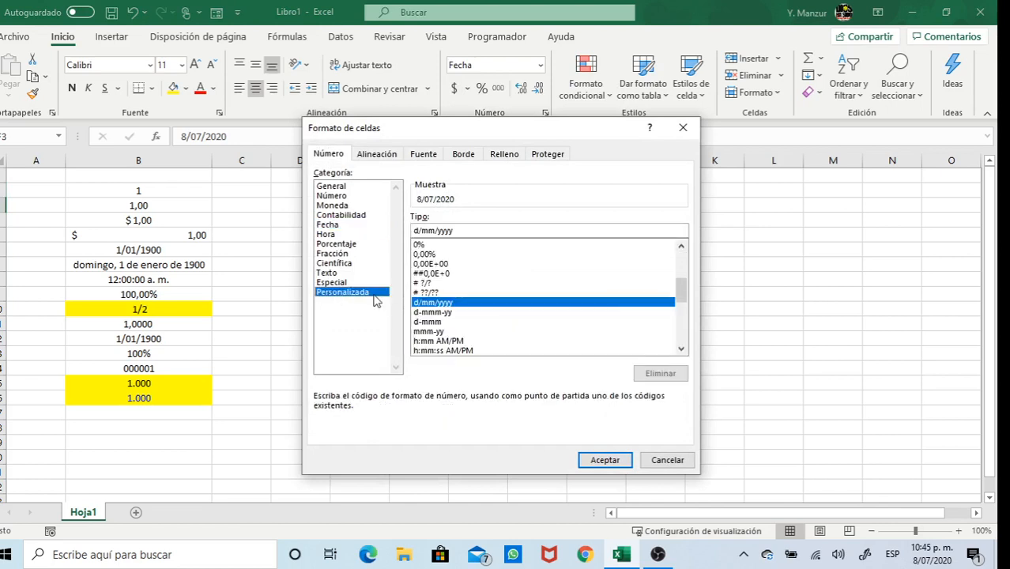
left_click(422, 231)
key("BackSpace")
key("BackSpace")
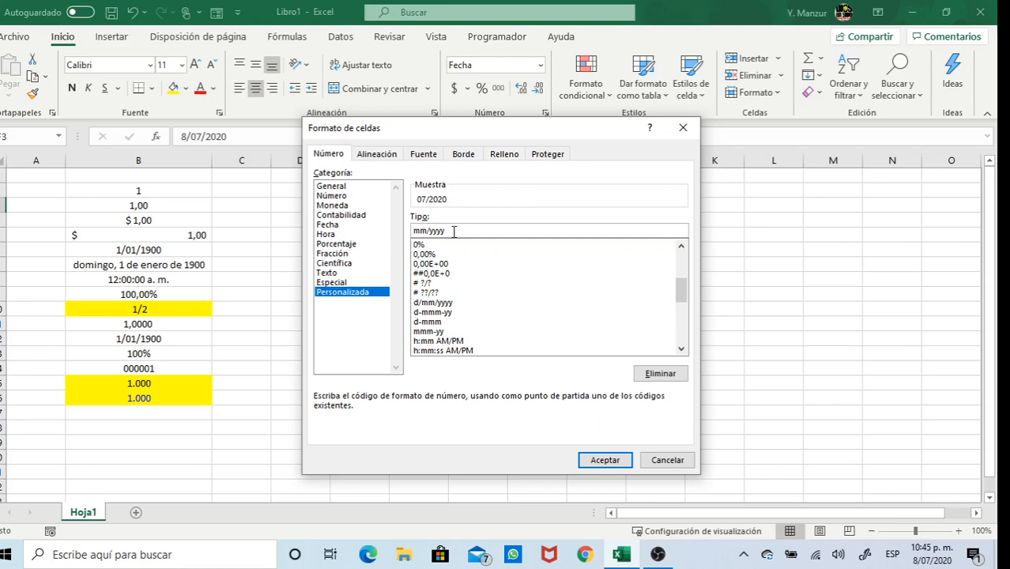
key("BackSpace")
key("BackSpace")
key("BackSpace")
key("BackSpace")
key("BackSpace")
type("m")
key("Return")
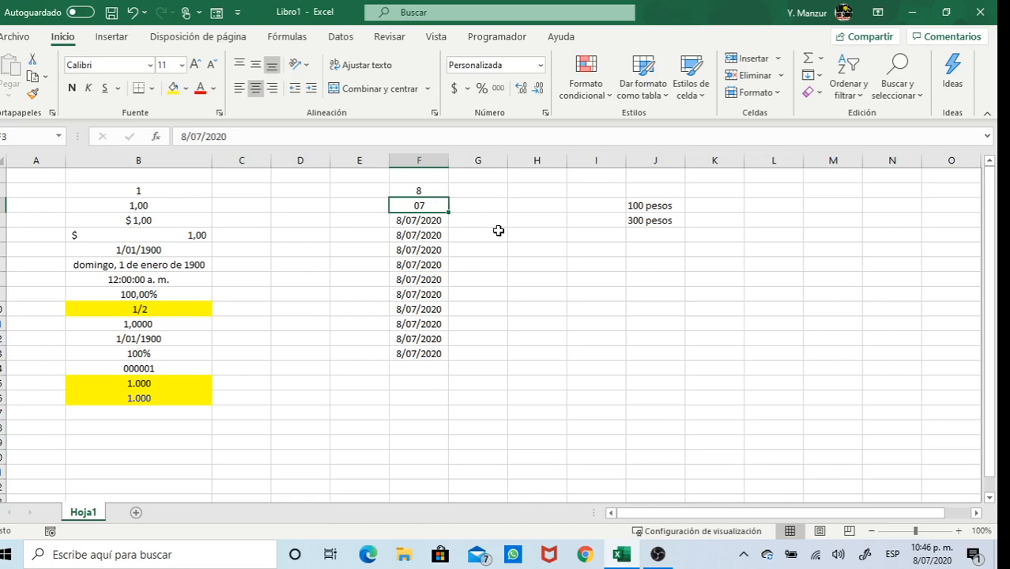
left_click(522, 223)
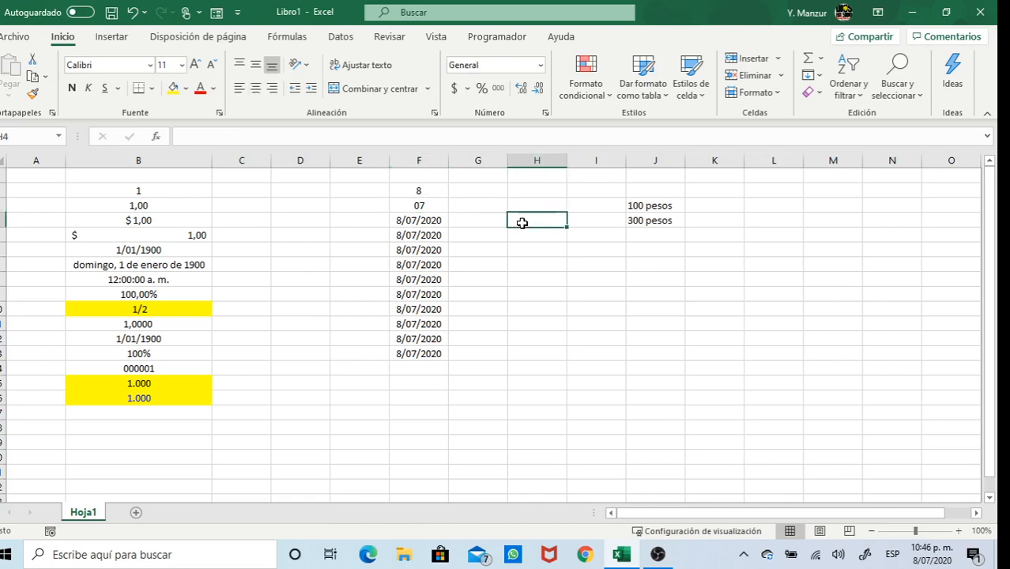
Enter =DIA(F4) in H4 to extract the day, 8, from the date
type("=dia")
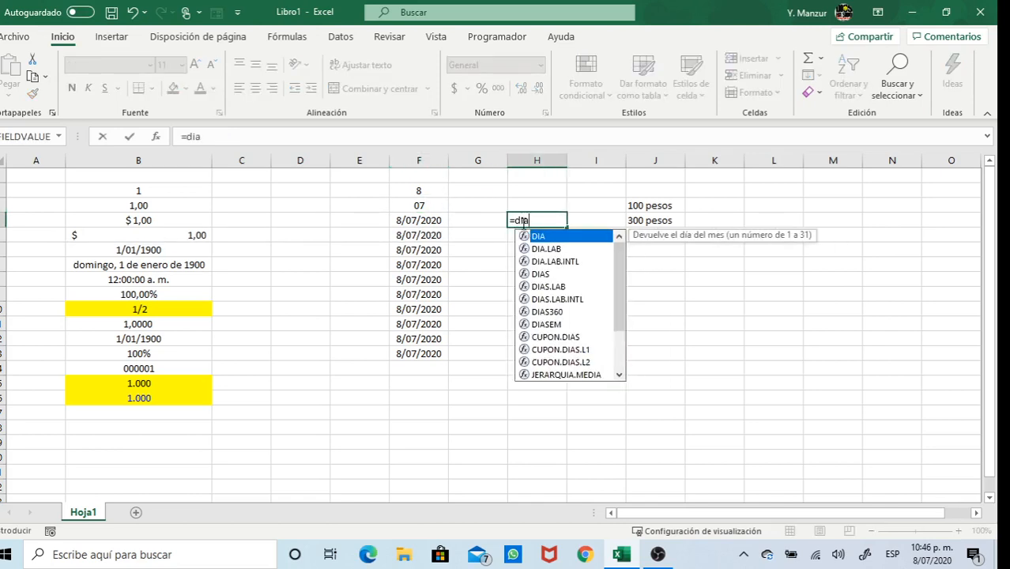
type("(")
left_click(425, 220)
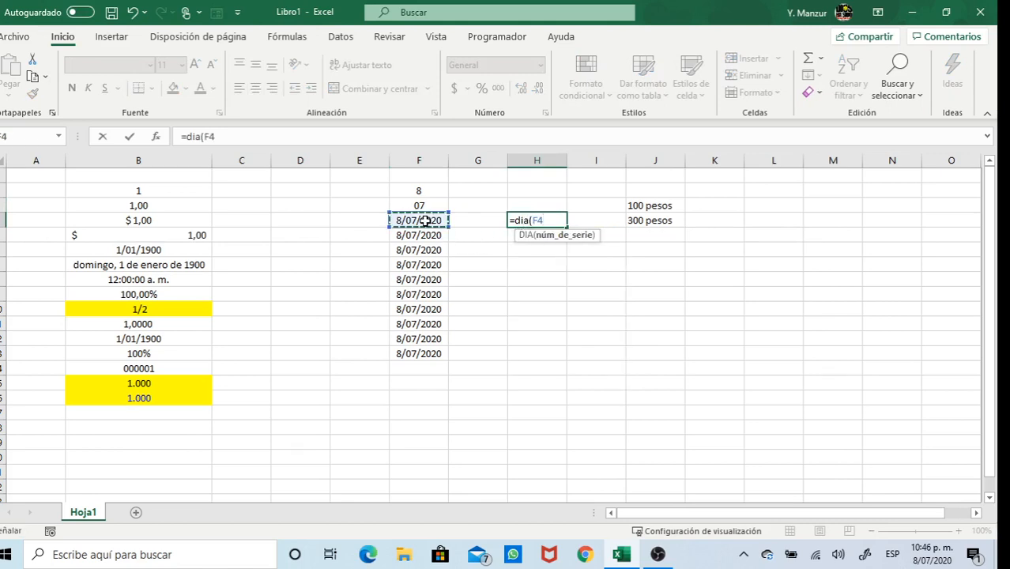
type(")")
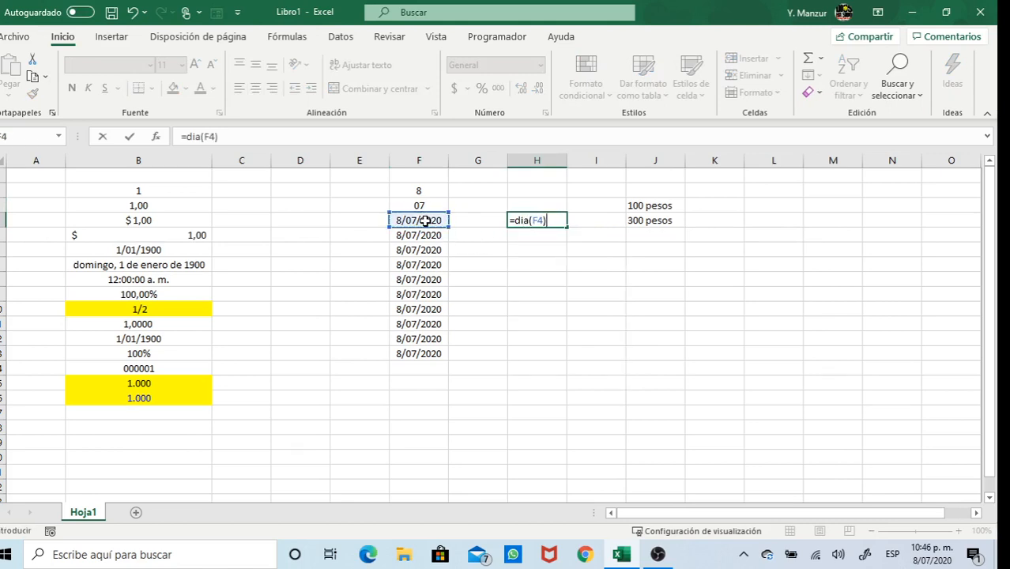
key("Return")
left_click(532, 222)
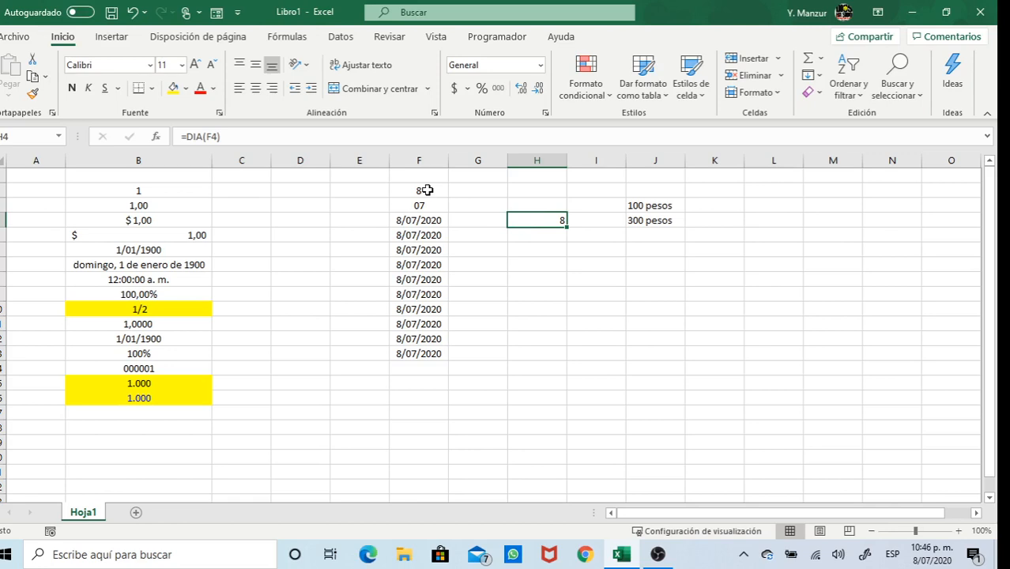
Change H4's formula to =MES(F4), showing 7, then delete it from H4
left_click(204, 136)
key("BackSpace")
key("BackSpace")
key("BackSpace")
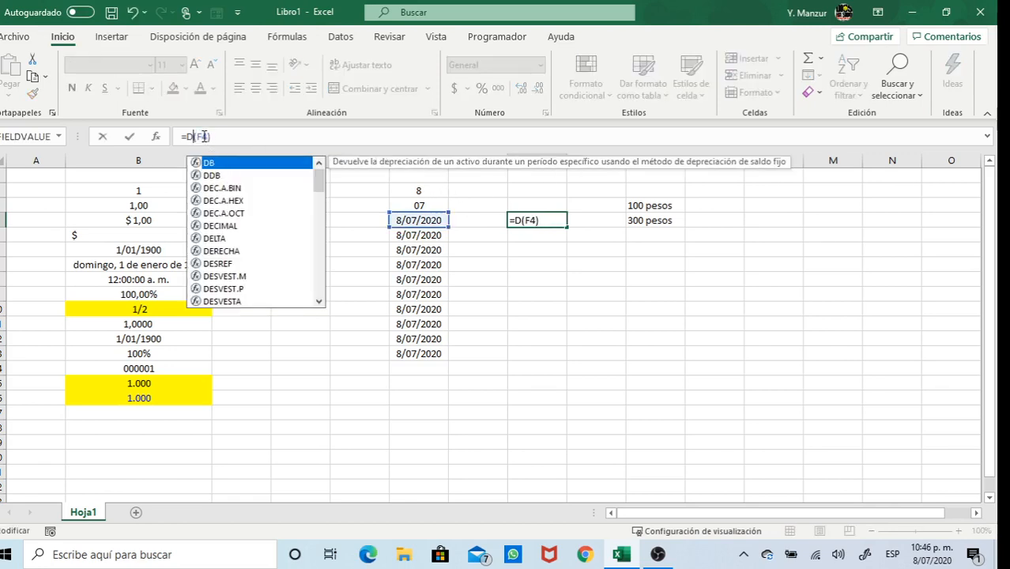
type("mes")
key("Return")
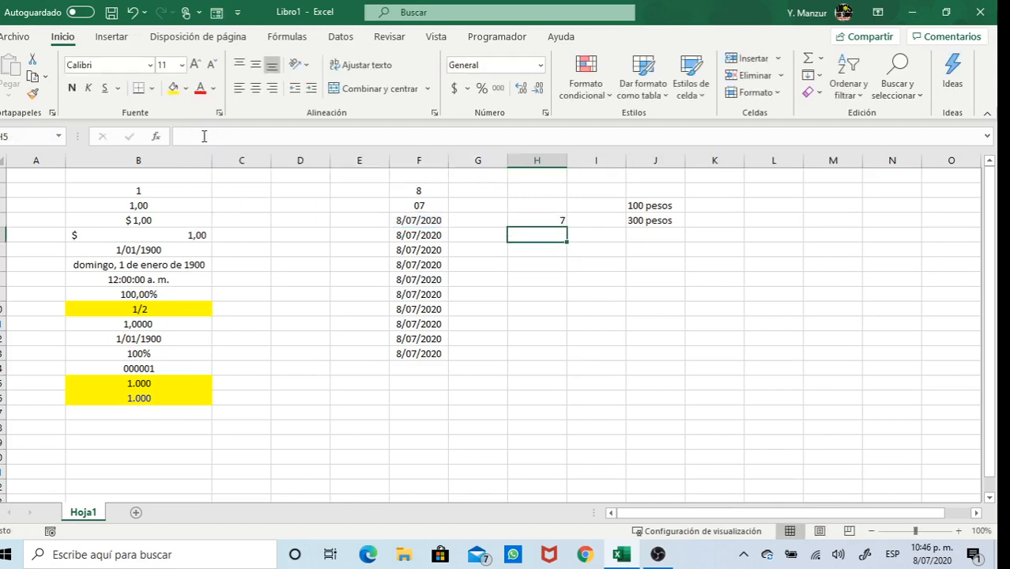
left_click(557, 223)
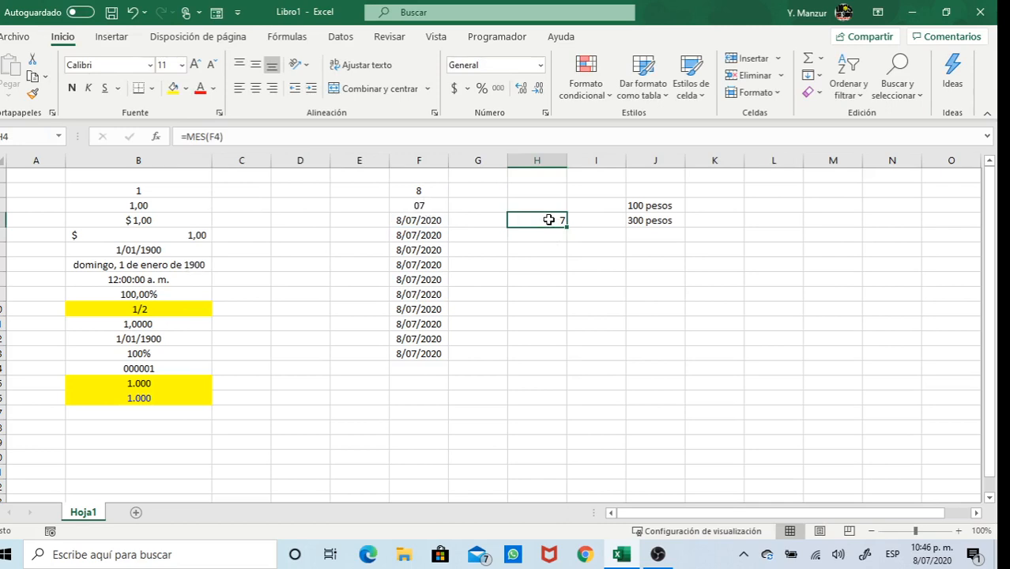
key("Delete")
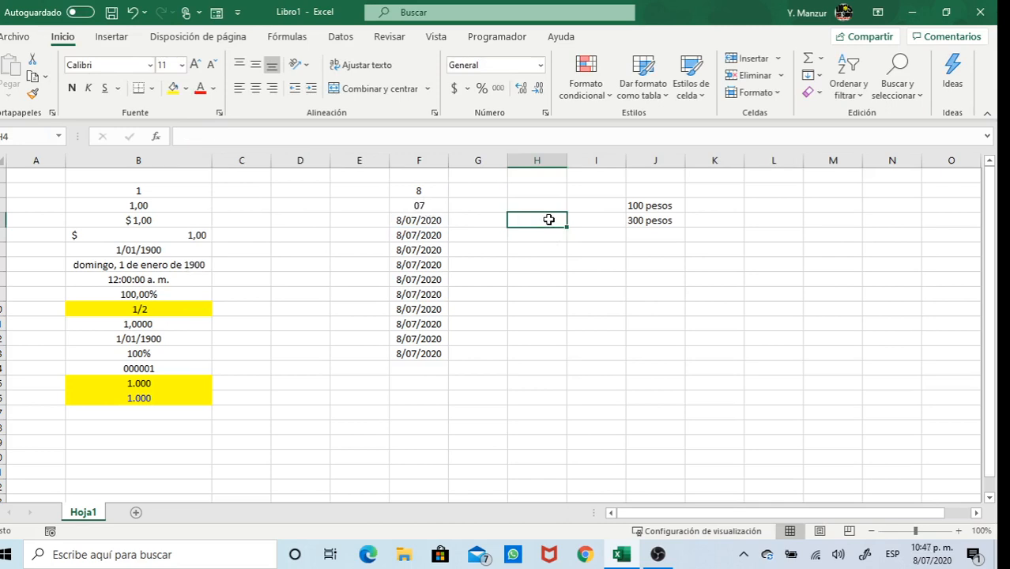
Replace F4's d/mm/yyyy code with the custom code yyyy so it shows 2020
left_click(420, 220)
left_click(541, 65)
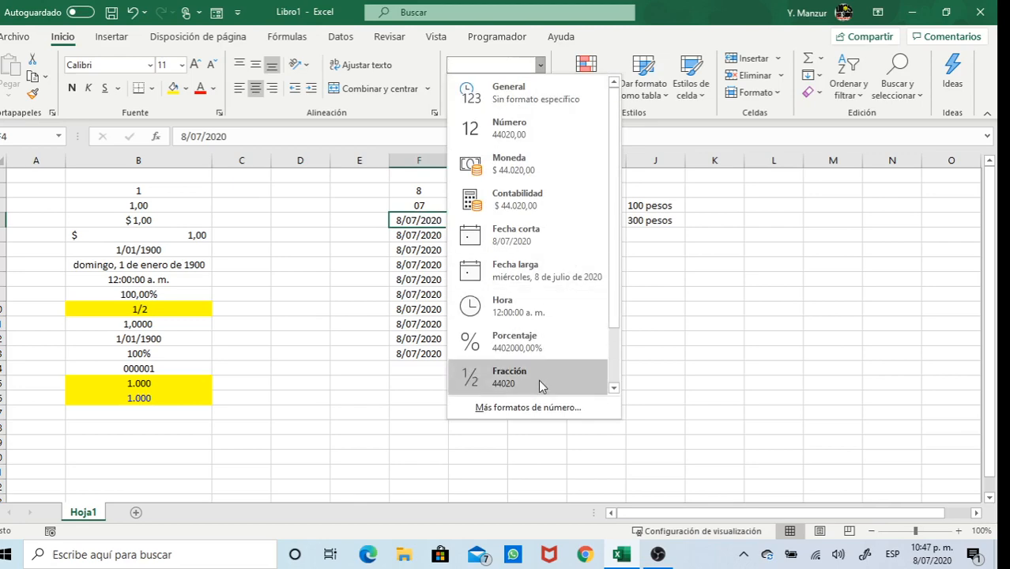
left_click(533, 413)
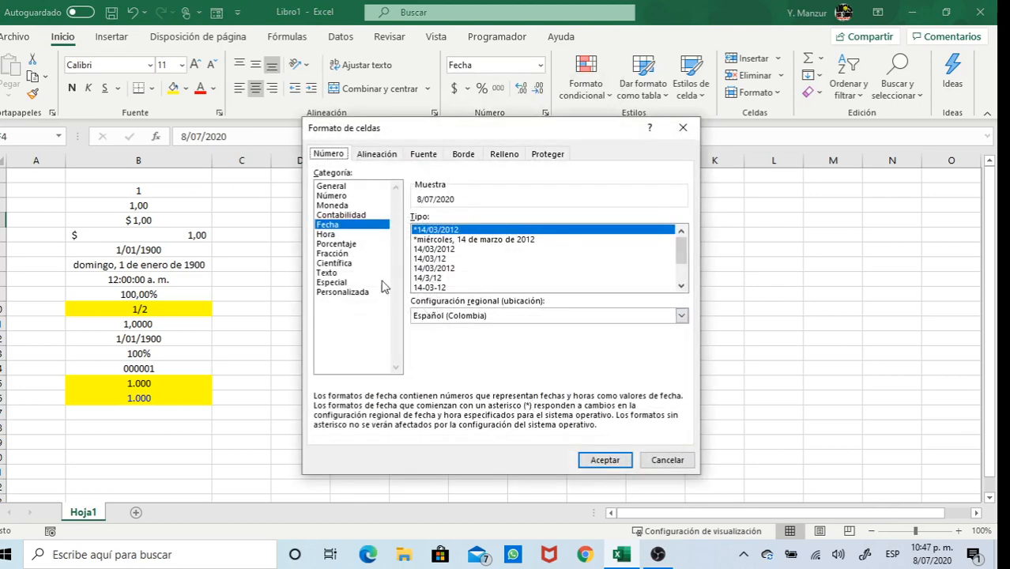
left_click(360, 294)
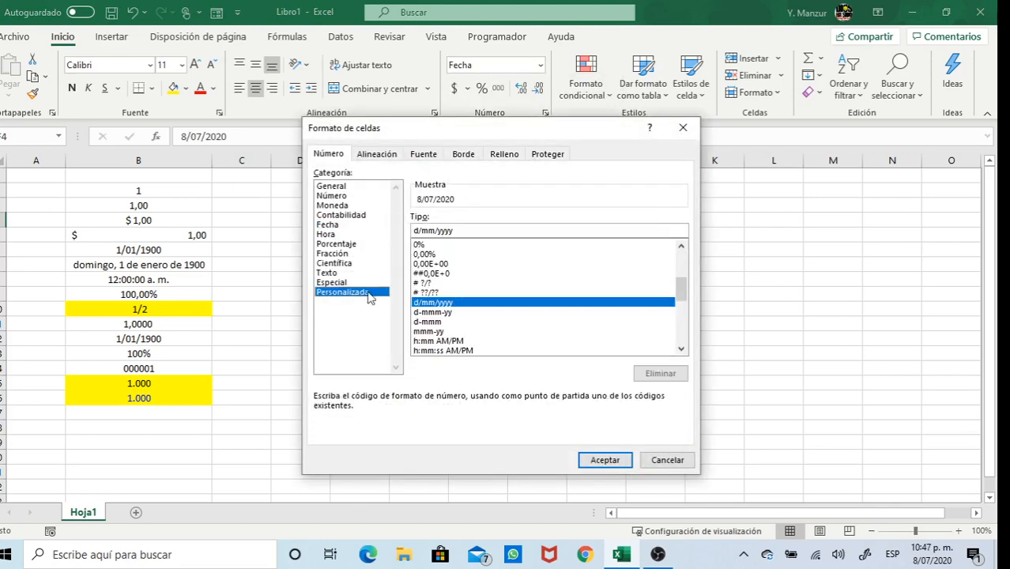
left_click(439, 230)
key("BackSpace")
key("BackSpace")
key("BackSpace")
key("BackSpace")
key("BackSpace")
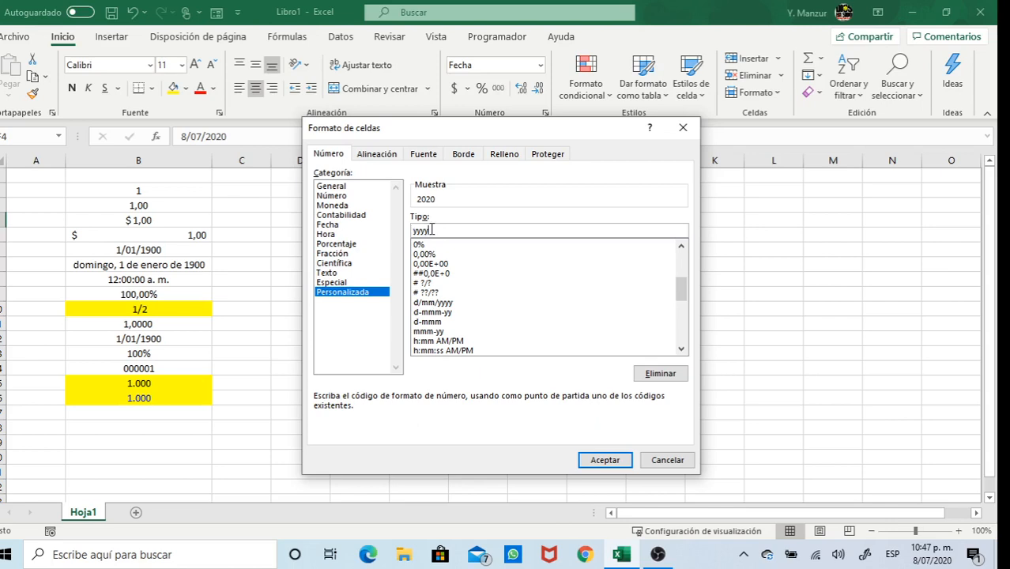
key("BackSpace")
type("y")
left_click(606, 462)
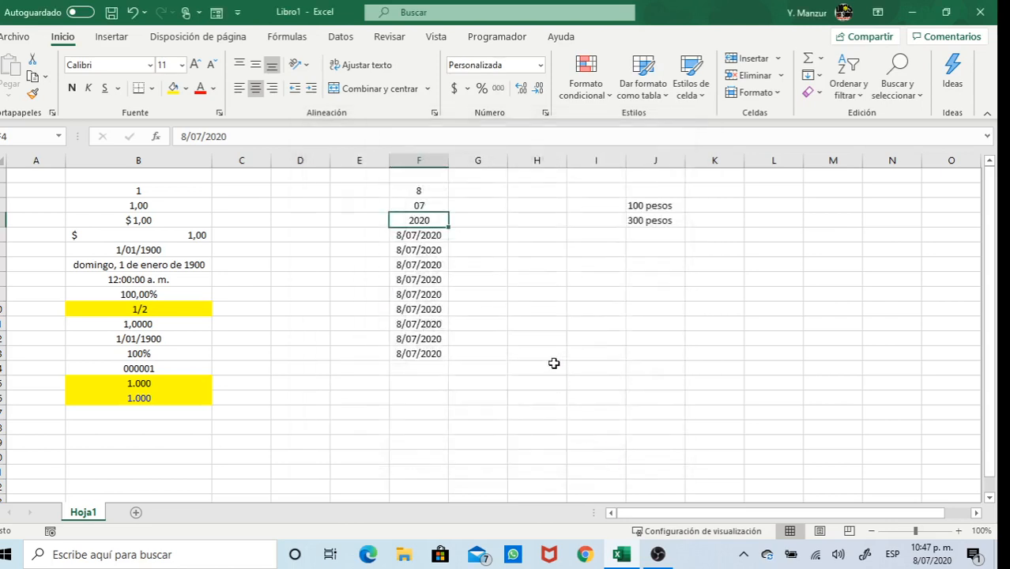
left_click(433, 235)
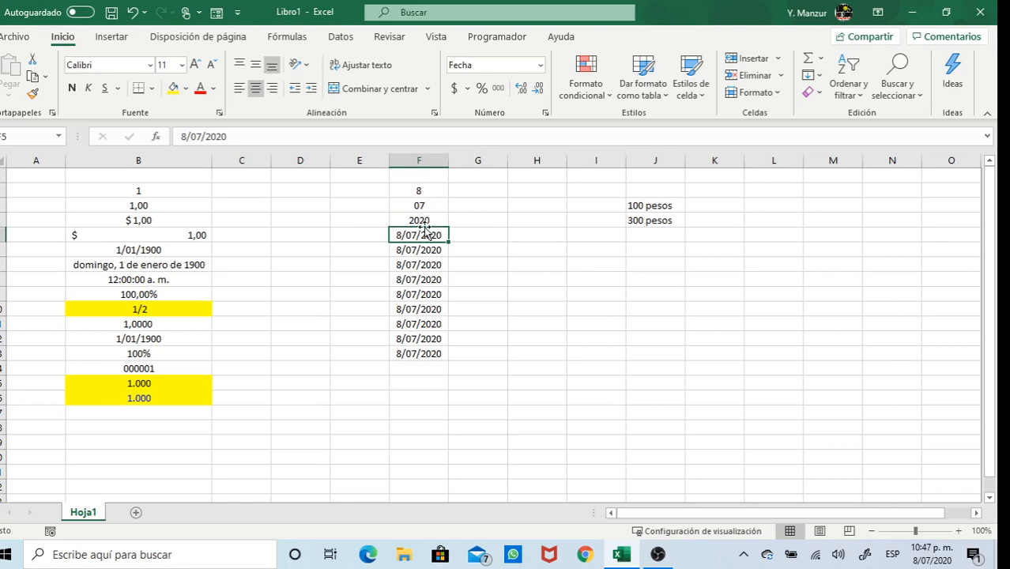
Check the formats of the 8, 07 and 2020 cells, then select F5
left_click(428, 192)
left_click(399, 203)
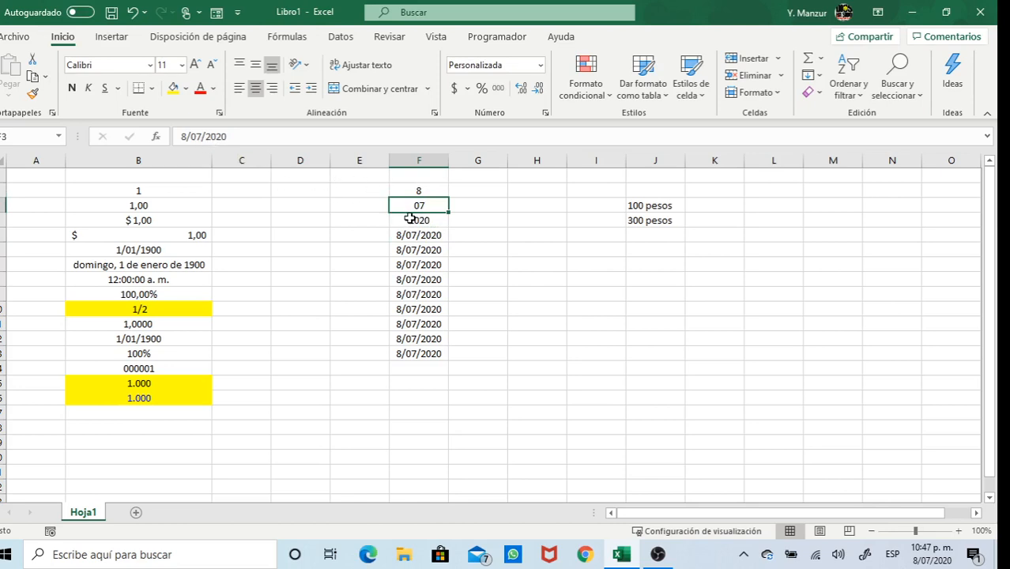
left_click(411, 219)
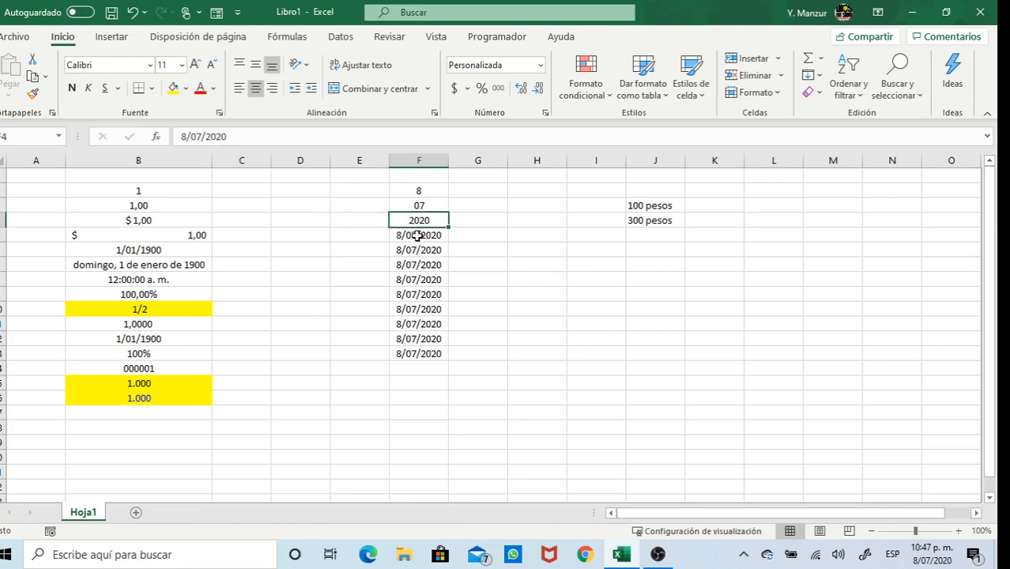
left_click(417, 235)
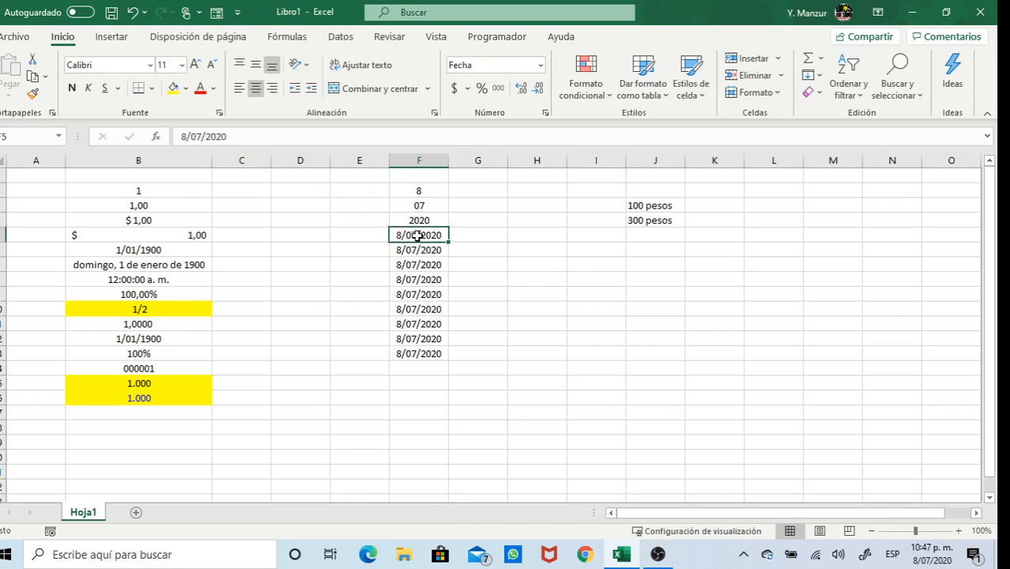
Apply the custom code d/mm/yyyy h:mm to F5 so it reads 8/07/2020 0:00
left_click(541, 66)
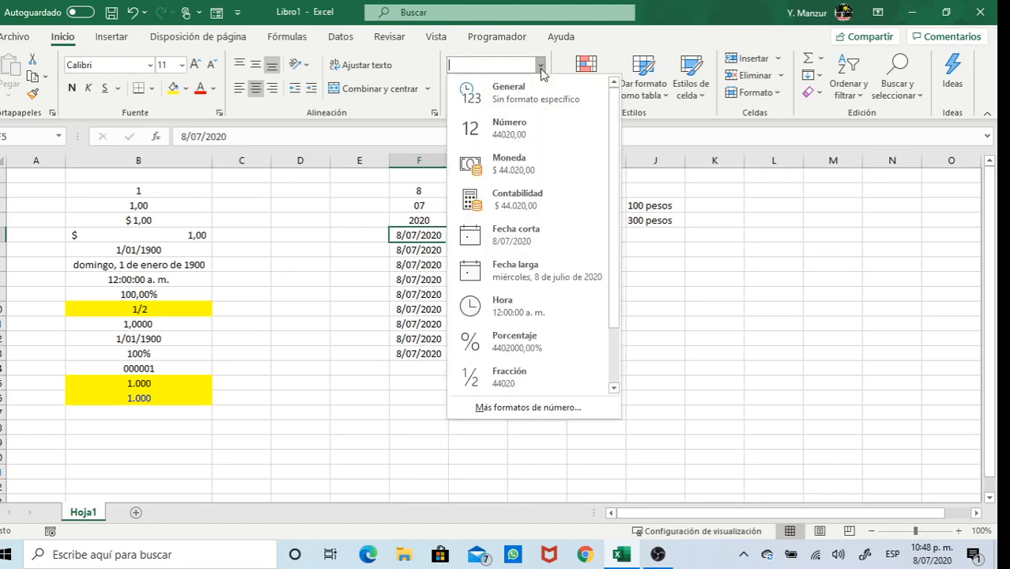
left_click(533, 416)
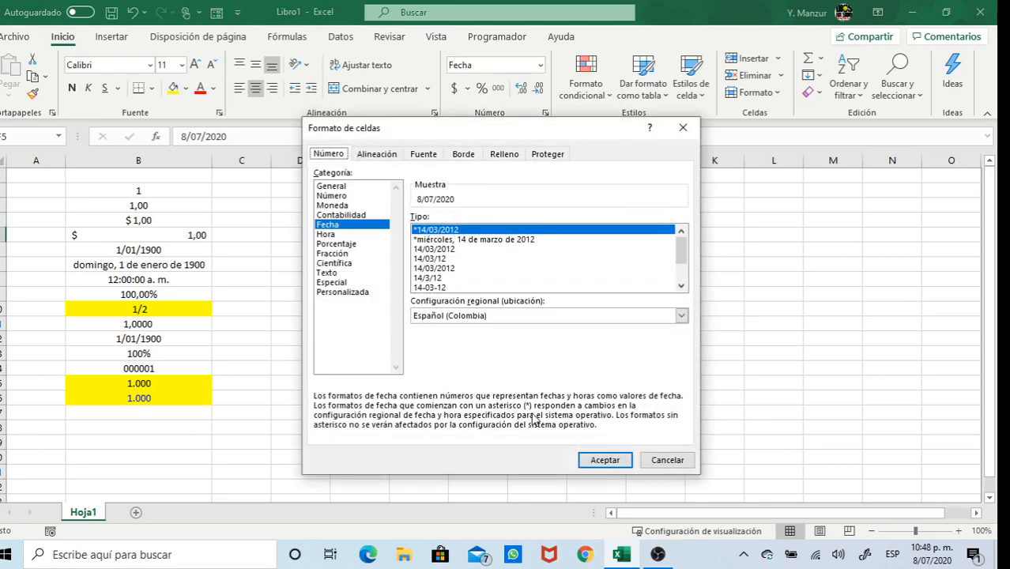
left_click(344, 292)
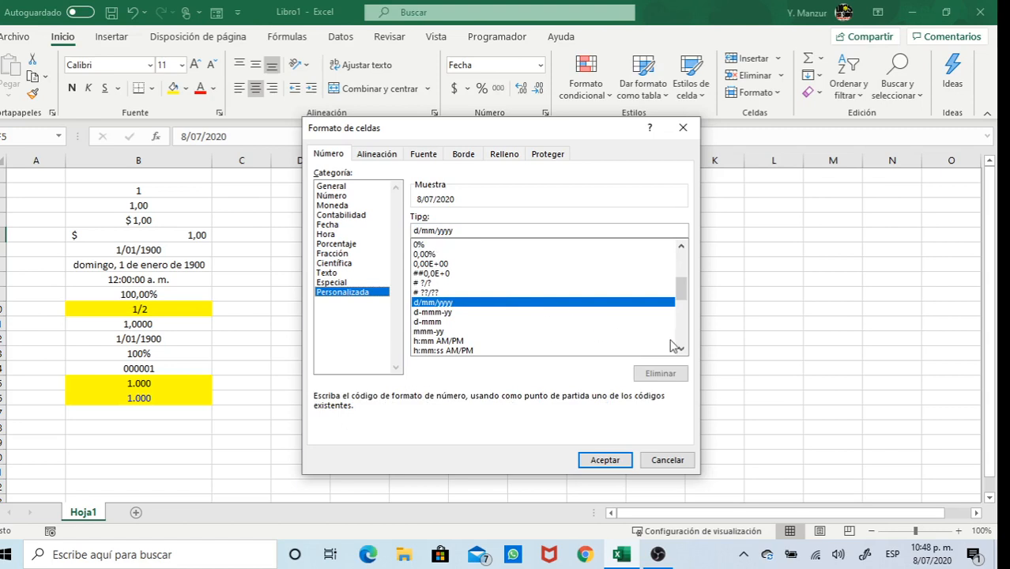
left_click(681, 349)
left_click(681, 348)
left_click(681, 348)
left_click(681, 348)
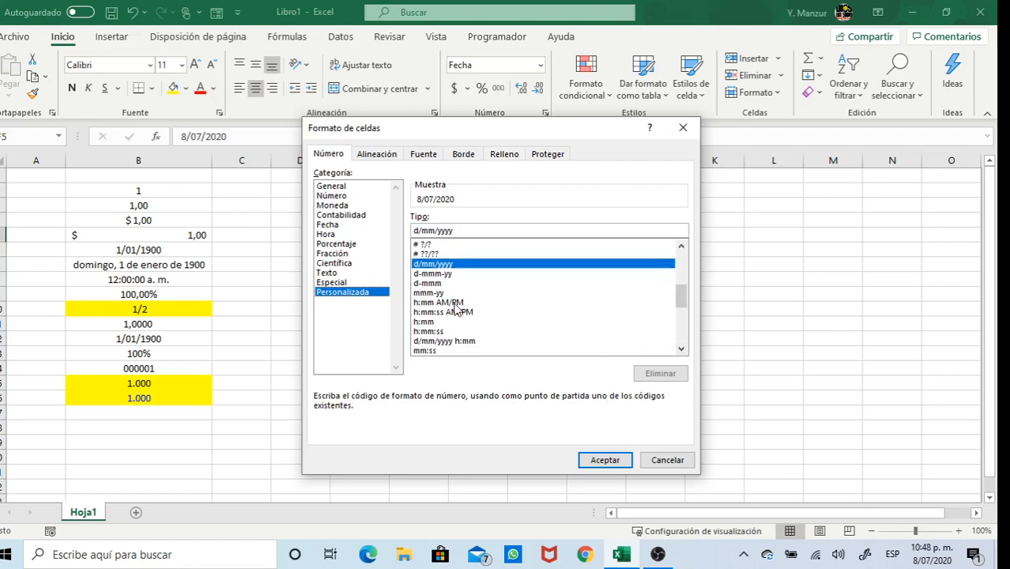
left_click(681, 348)
left_click(681, 348)
left_click(681, 349)
left_click(468, 313)
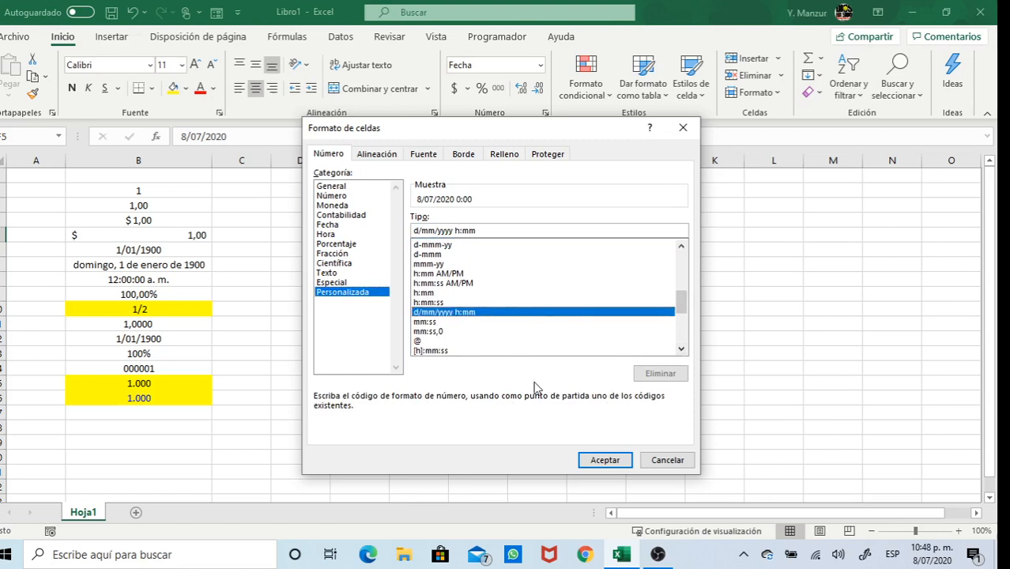
left_click(604, 460)
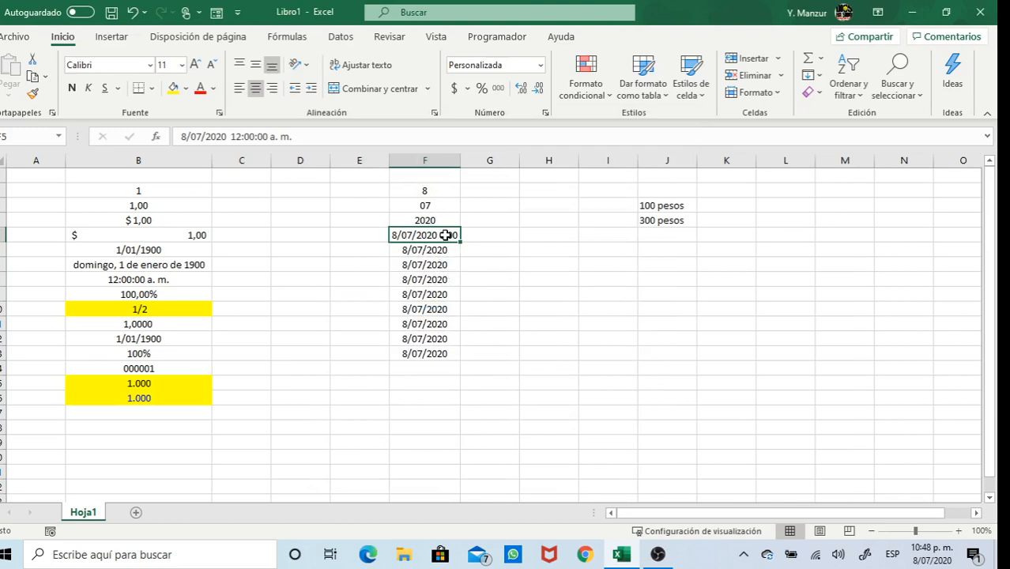
Insert // before h:mm in F5's custom code so it shows 8/07/2020 // 0:00
left_click(540, 65)
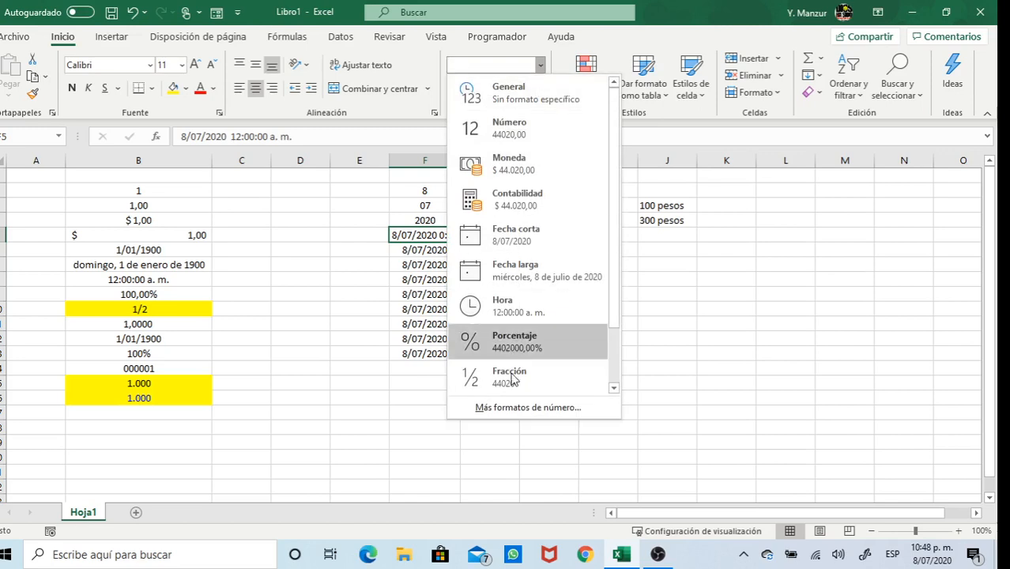
left_click(515, 408)
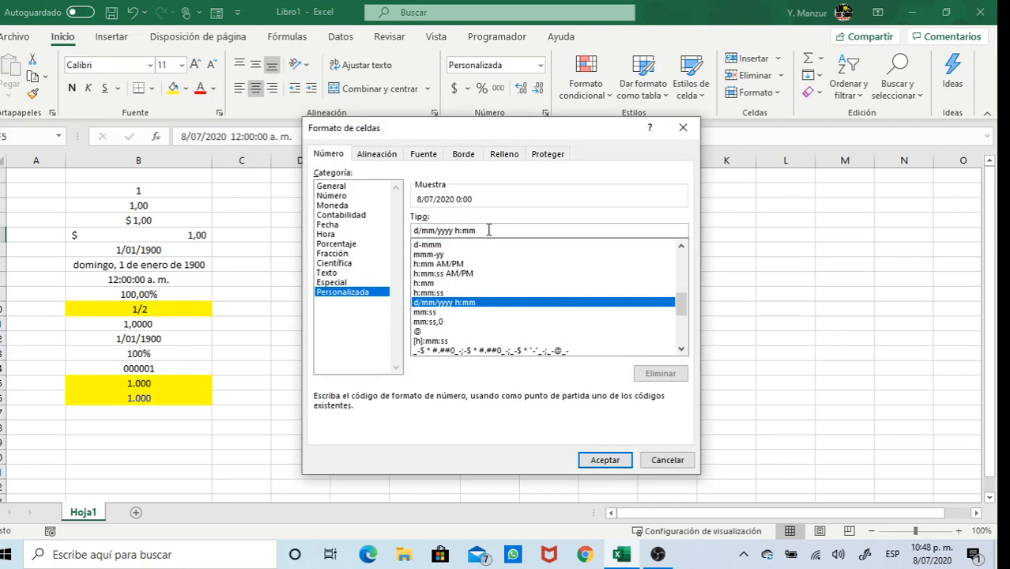
type("//")
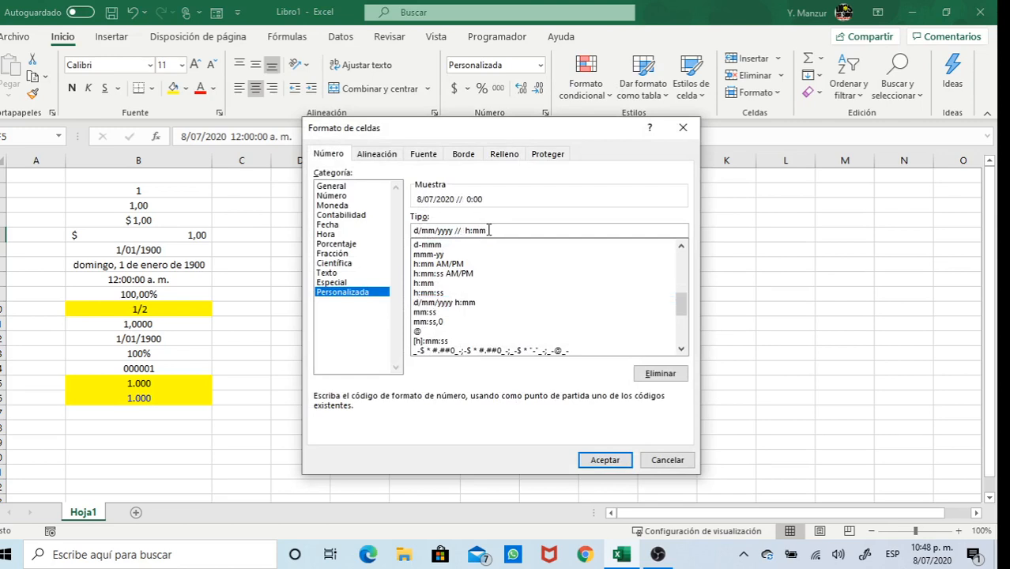
left_click(614, 462)
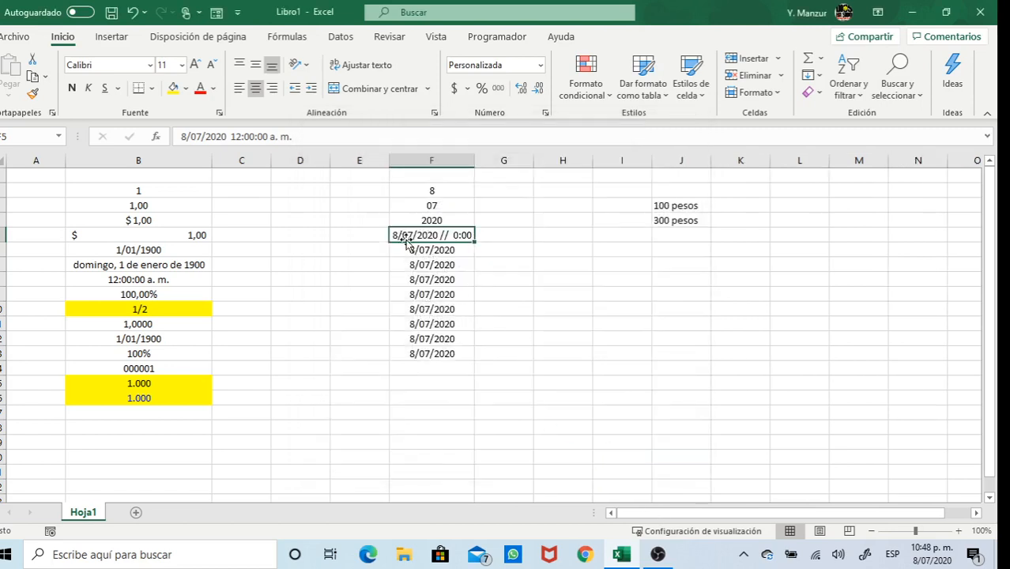
left_click(452, 246)
Open F6's Personalizada format codes, starting from d/mm/yyyy, and scroll the Tipo list
left_click(541, 64)
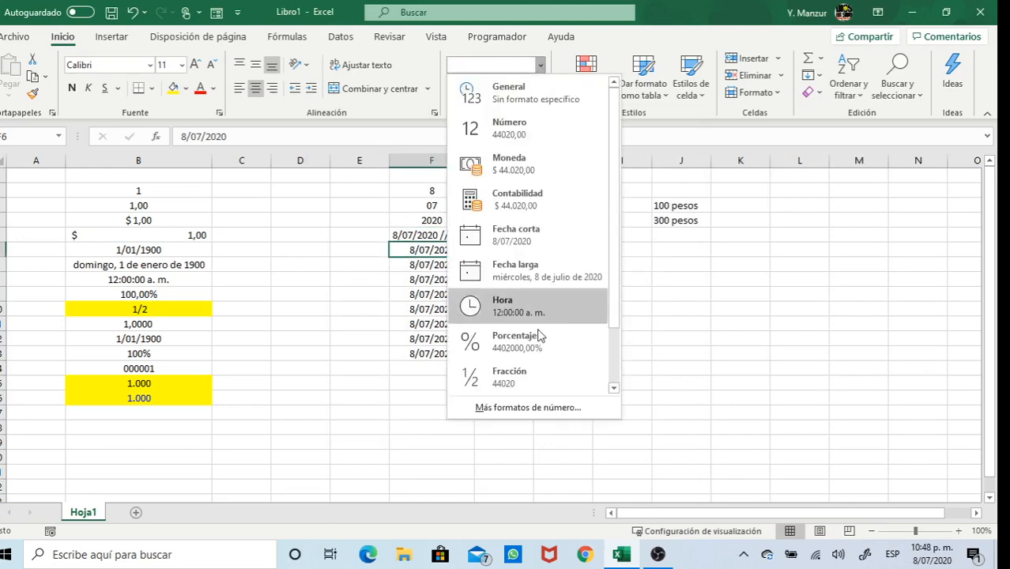
left_click(530, 407)
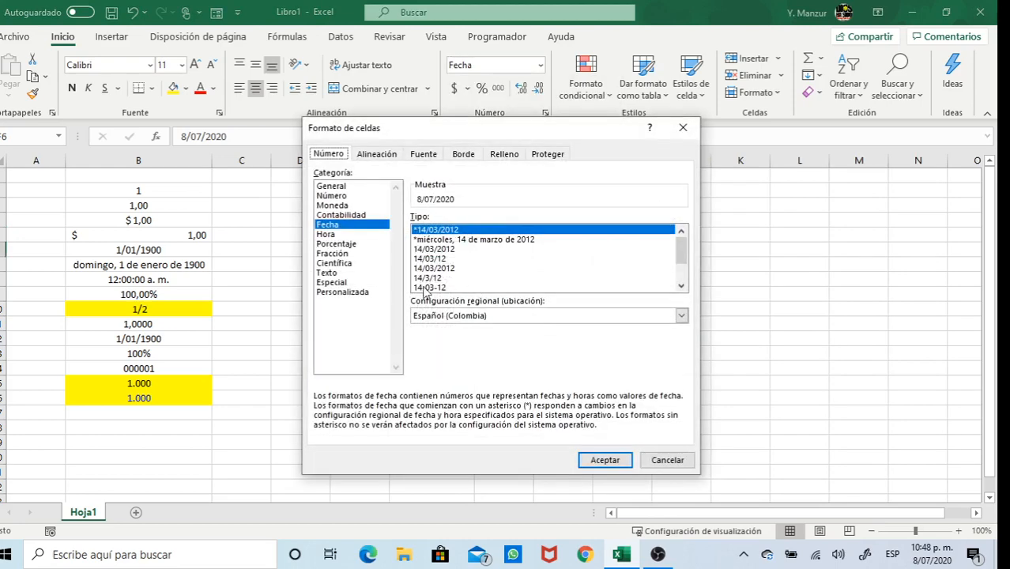
left_click(352, 292)
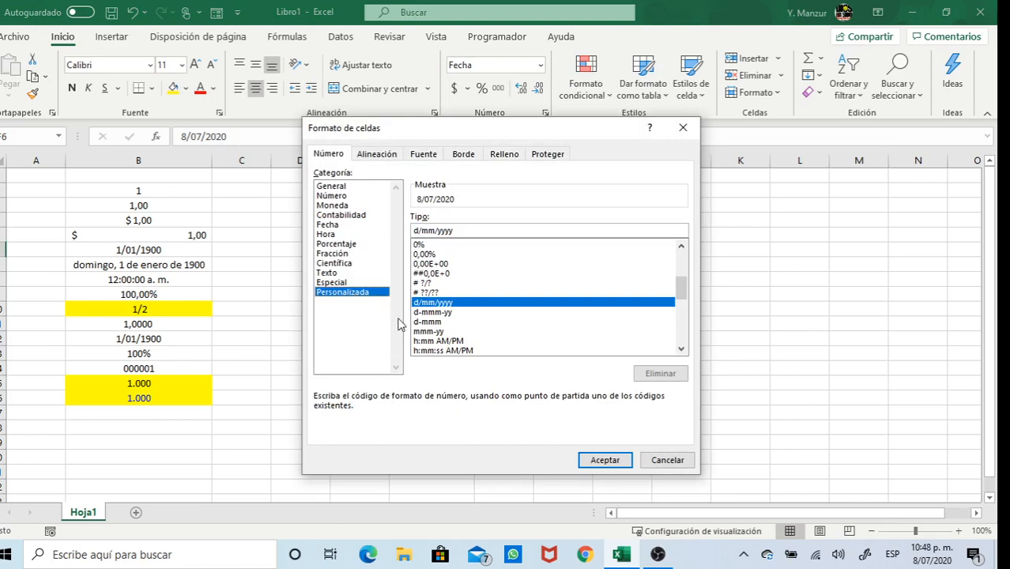
scroll(680, 352, "down", 3)
left_click(682, 351)
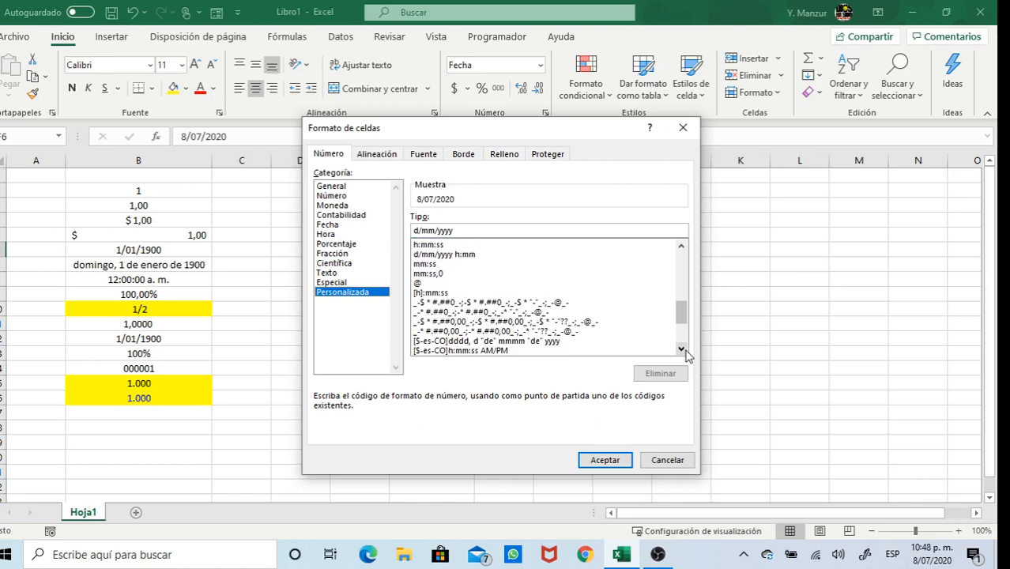
left_click(681, 349)
left_click(681, 349)
left_click(681, 349)
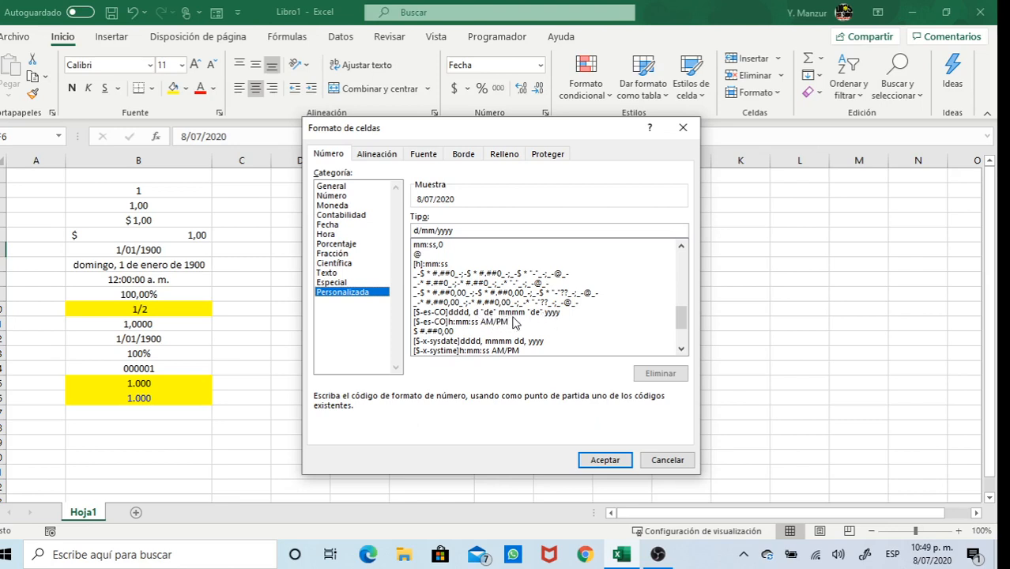
Give F6 the custom format [$-es-CO]dddd, d "de" mmmm "de" yyyy, showing miércoles, 8 de julio de 2020
left_click(504, 313)
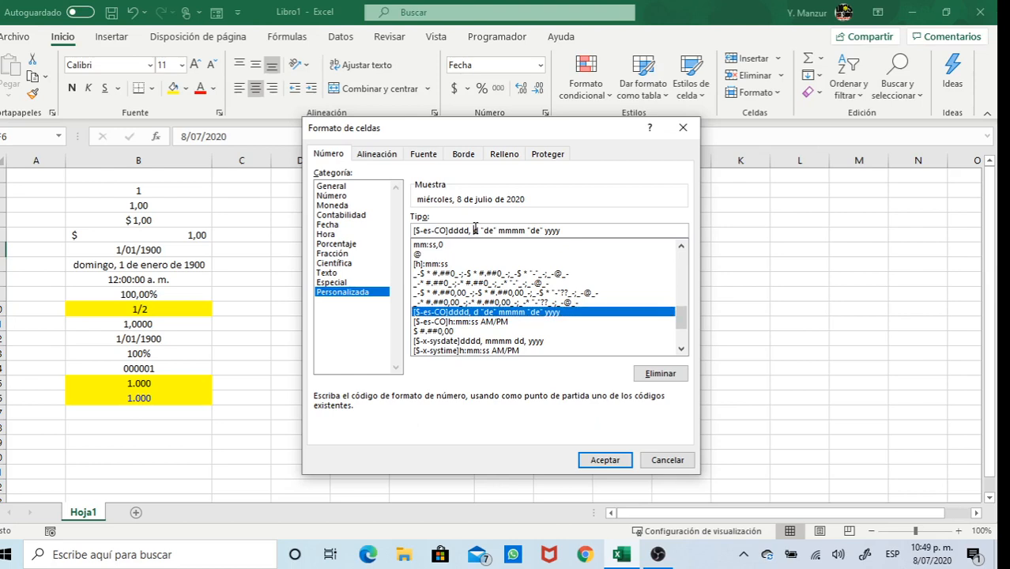
type("d")
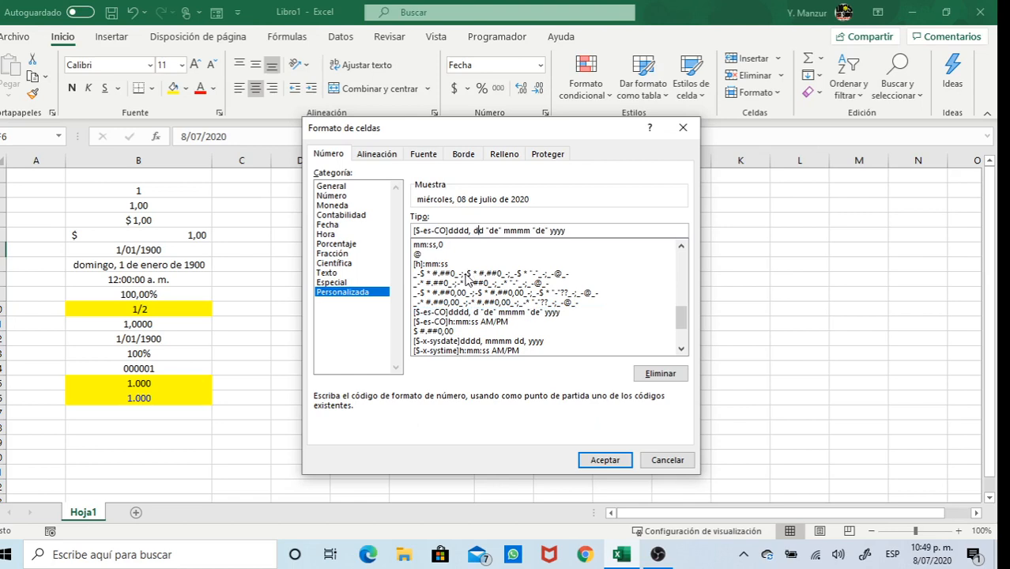
key("BackSpace")
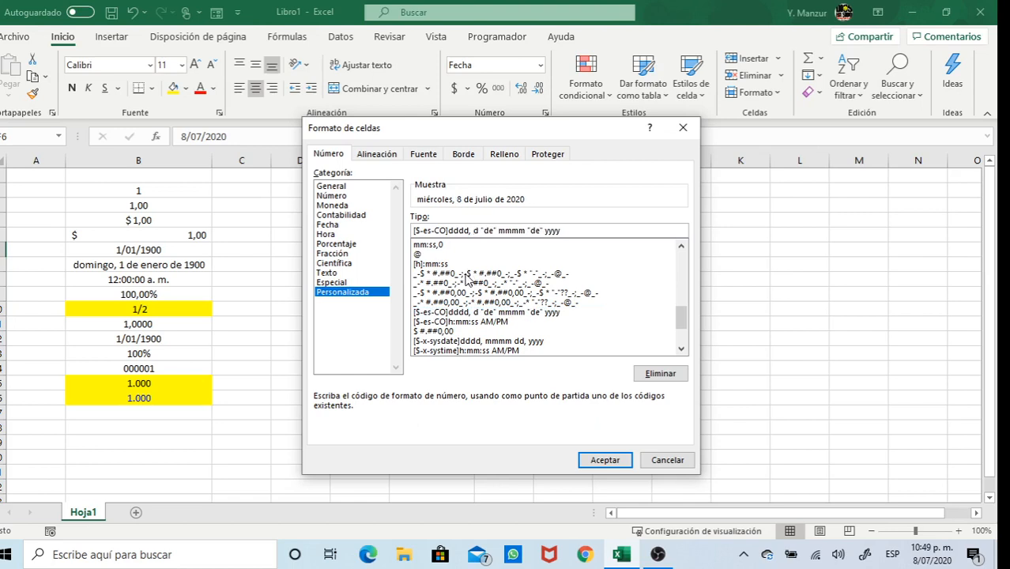
left_click(607, 461)
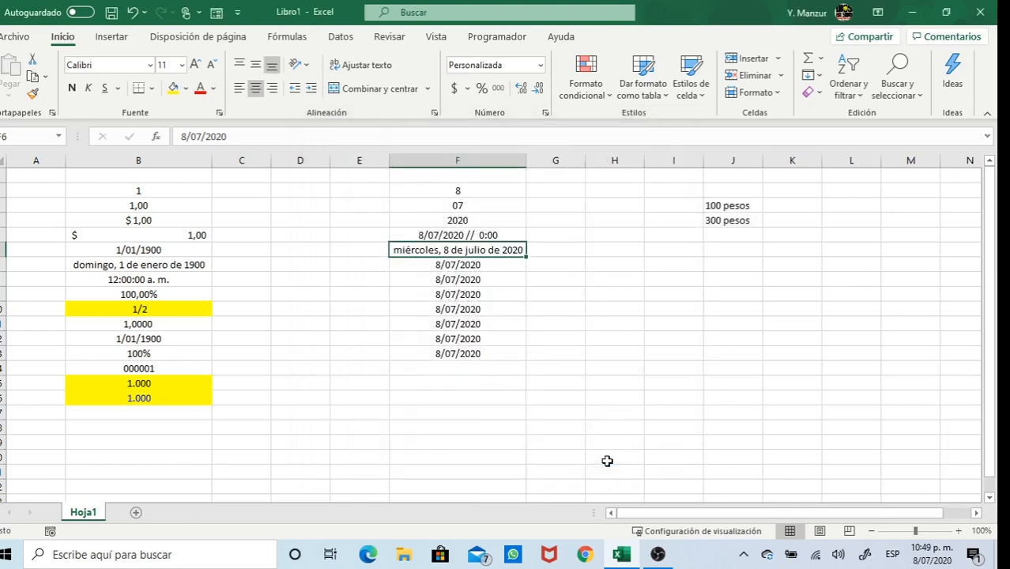
Format F7 with [$-en-CO]dddd, d "de" mmmm "de" yyyy so it reads Wednesday, 8 de July de 2020
left_click(495, 263)
left_click(540, 64)
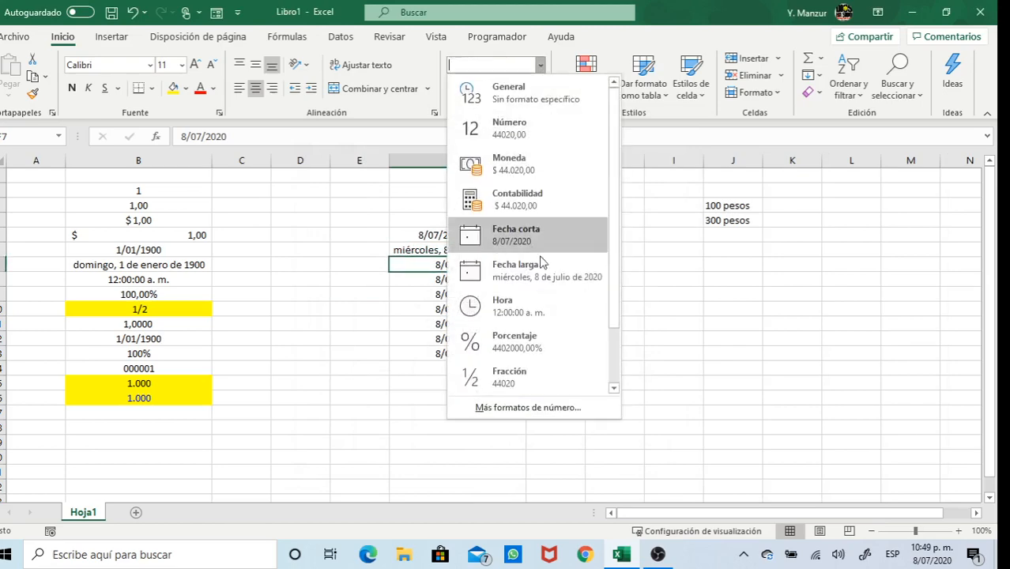
left_click(528, 408)
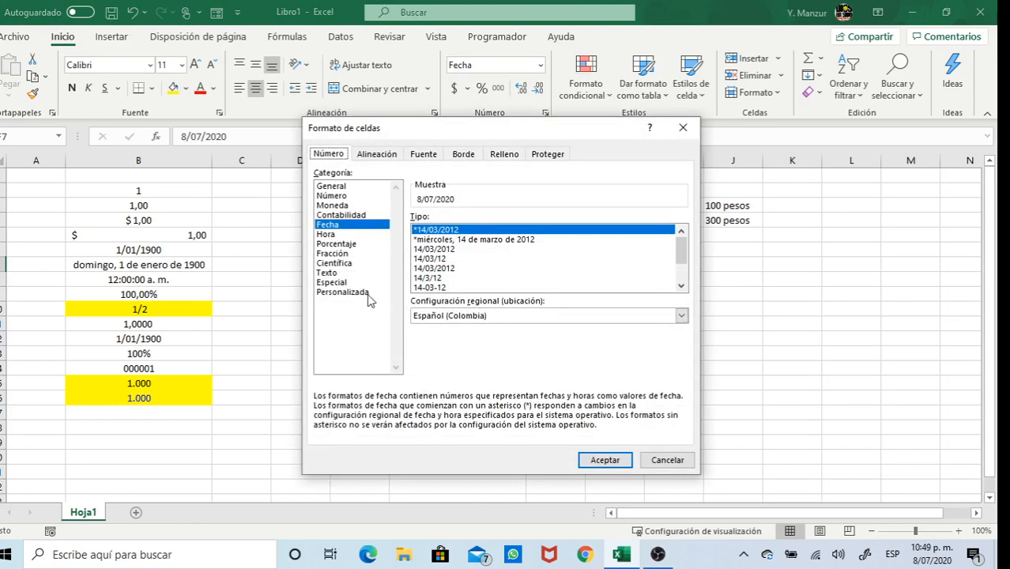
left_click(353, 292)
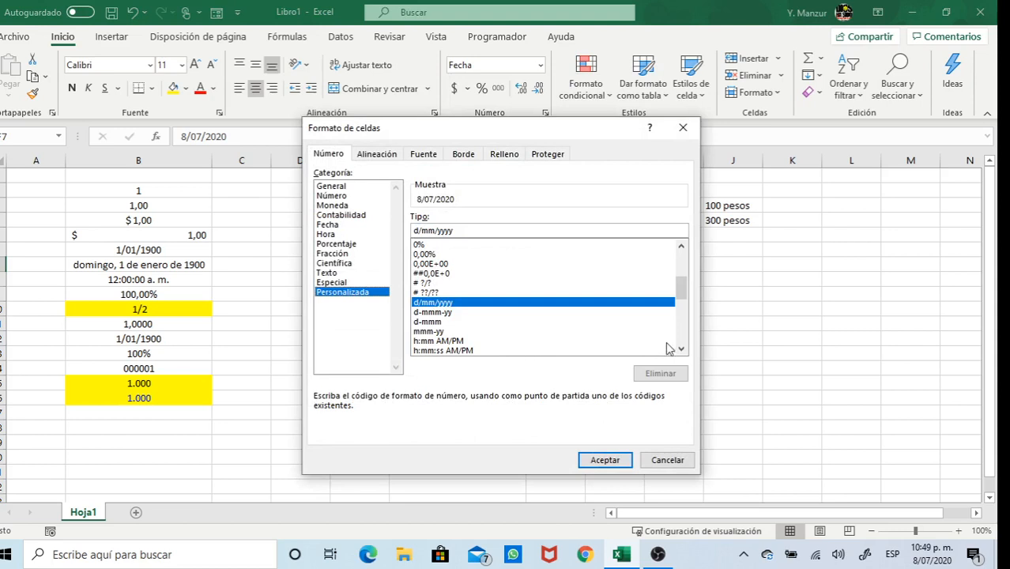
left_click_drag(680, 349, 681, 353)
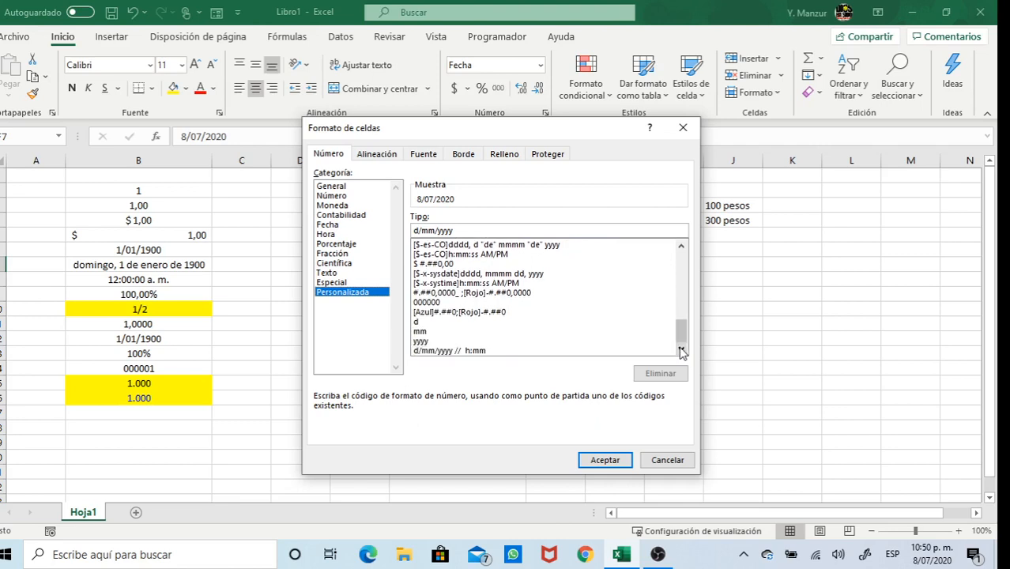
left_click(485, 247)
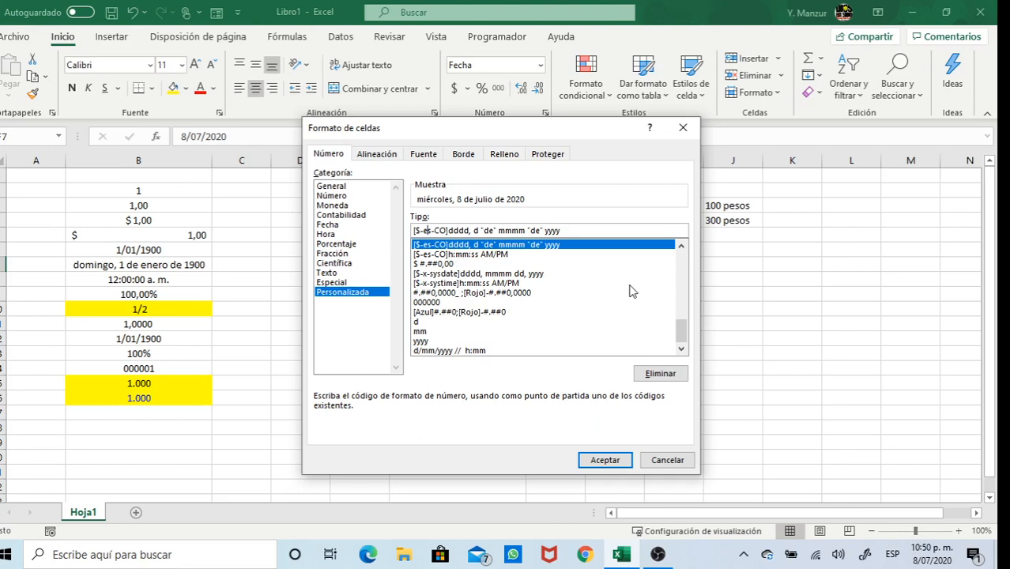
key("BackSpace")
type("n")
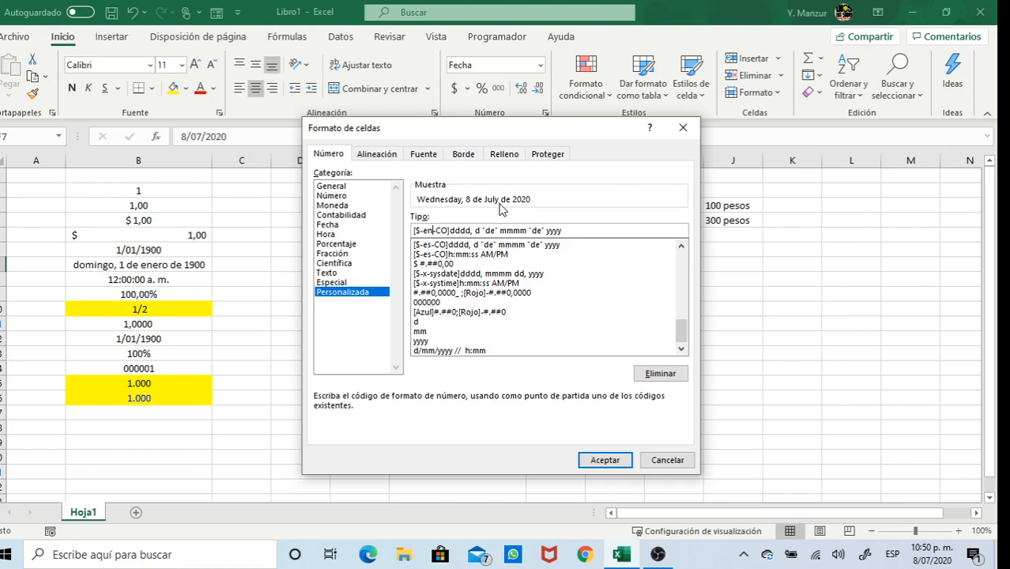
left_click(610, 464)
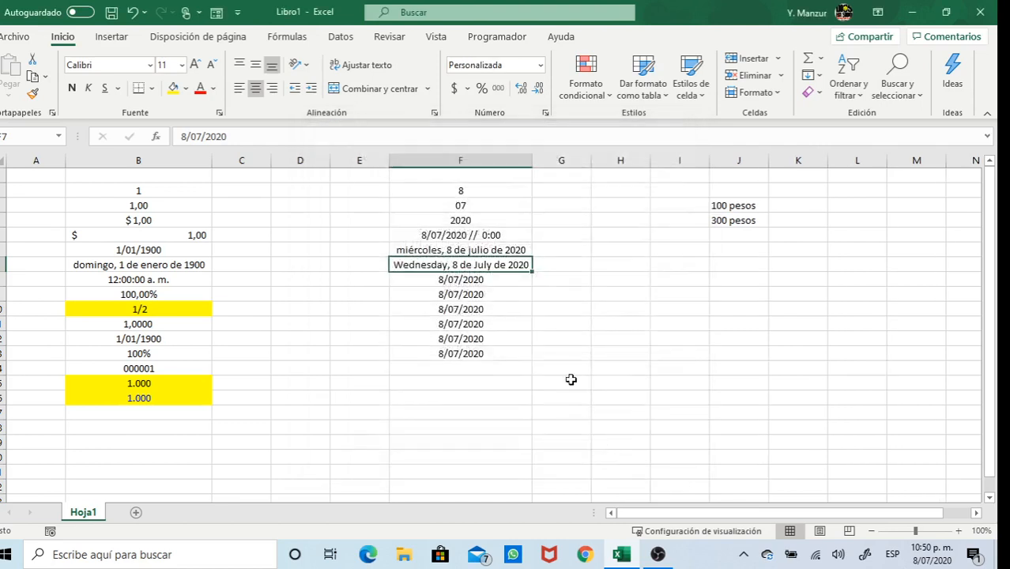
left_click(491, 279)
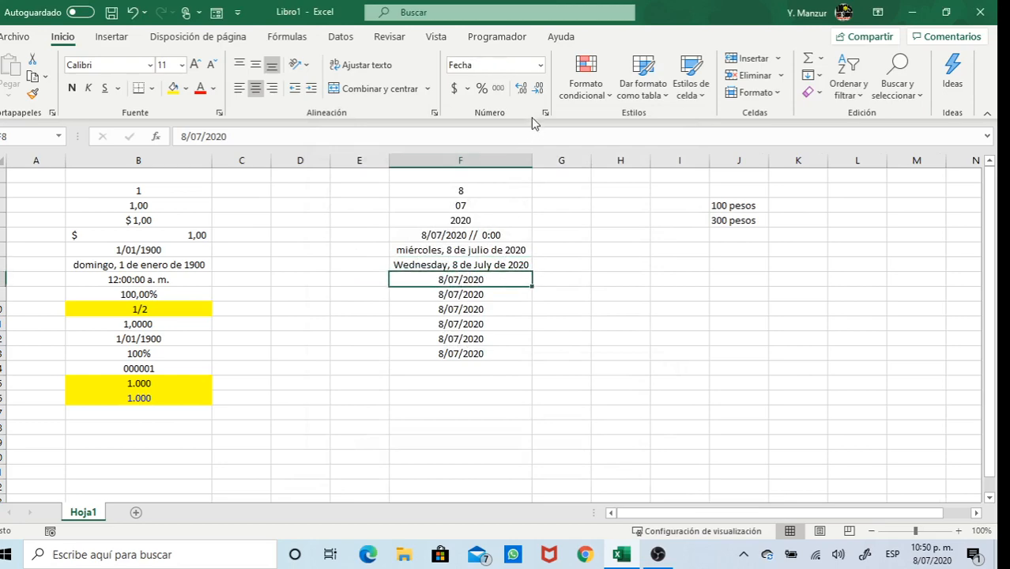
left_click(541, 65)
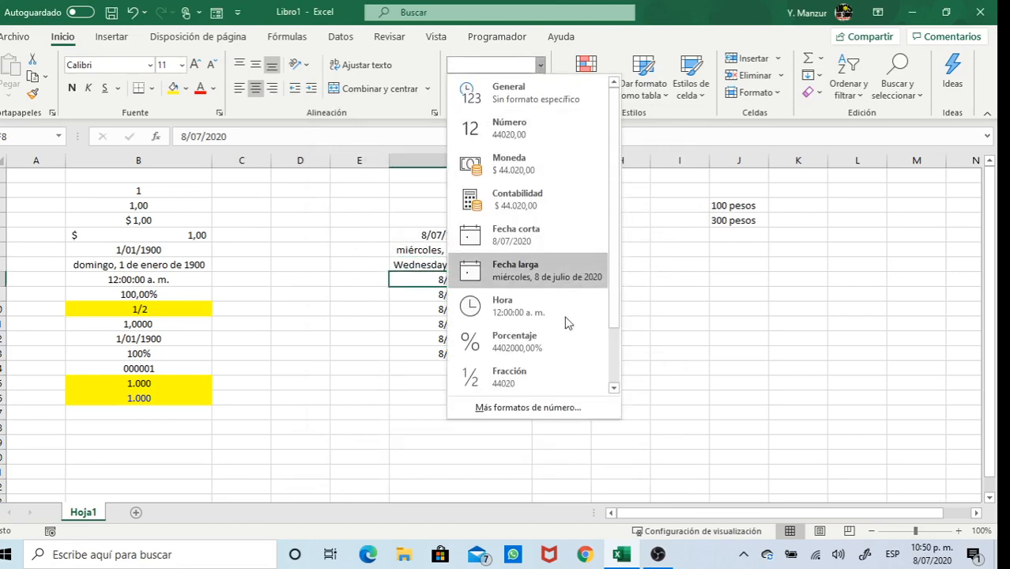
left_click(545, 407)
left_click(345, 293)
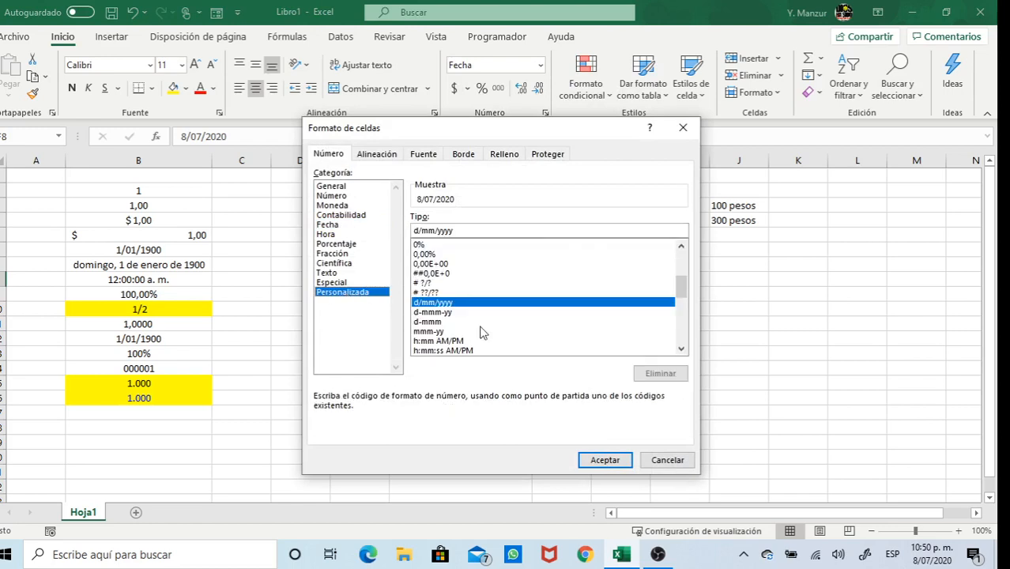
left_click(681, 350)
left_click(682, 349)
left_click(681, 349)
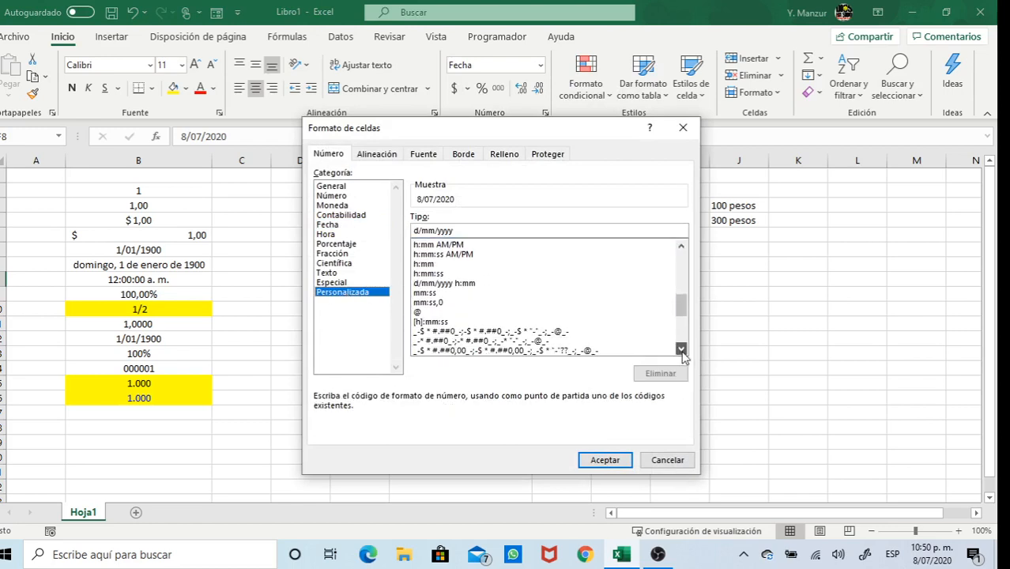
left_click(682, 349)
left_click(681, 349)
left_click(682, 349)
left_click(681, 349)
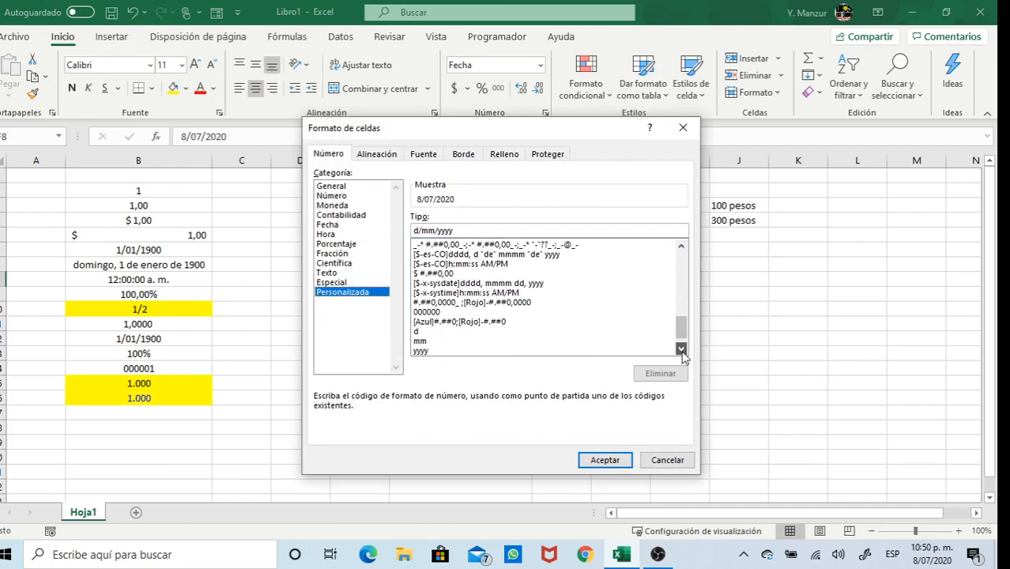
left_click(681, 349)
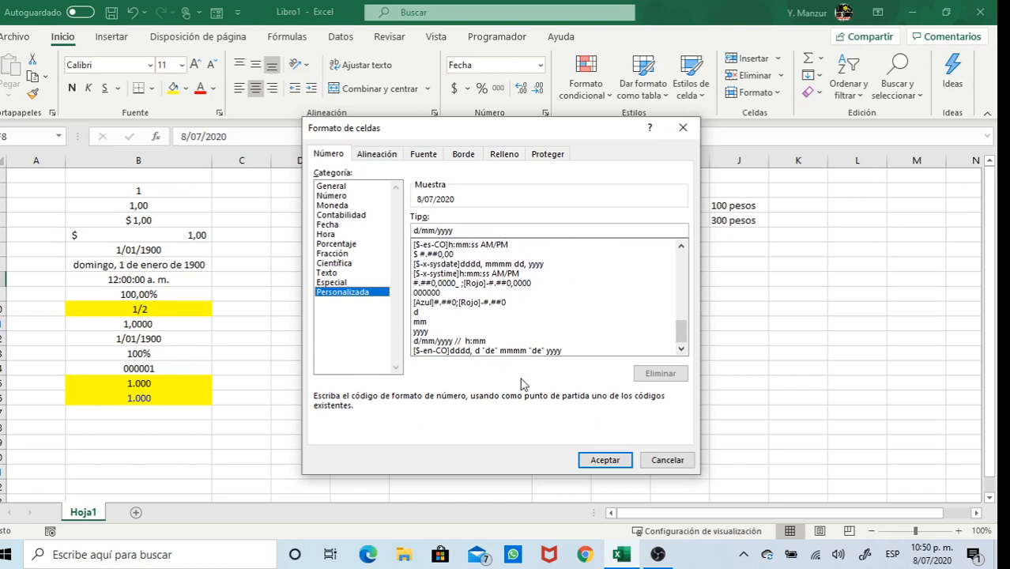
left_click(670, 463)
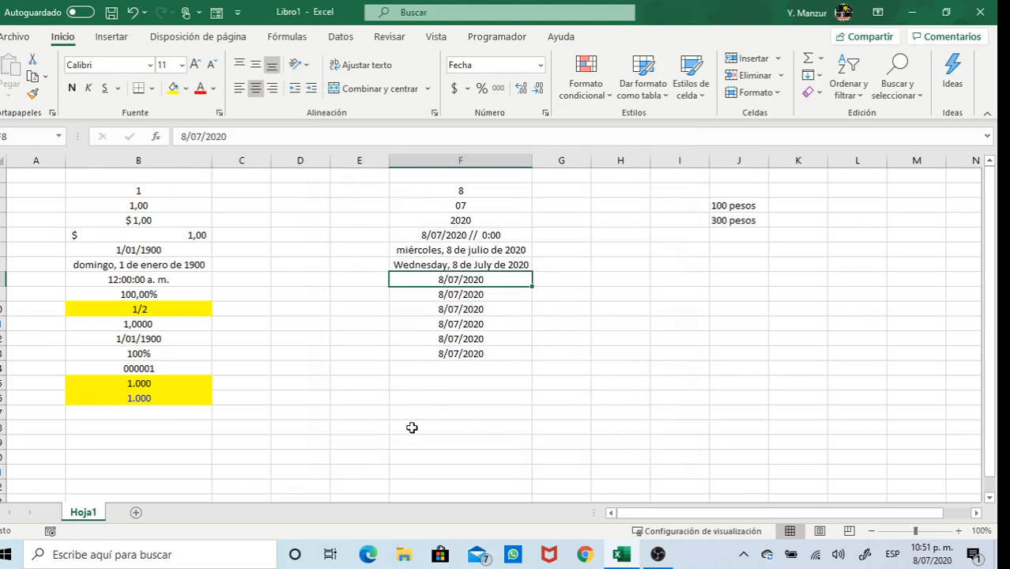
Enter the time 2:00 in F16
left_click(425, 397)
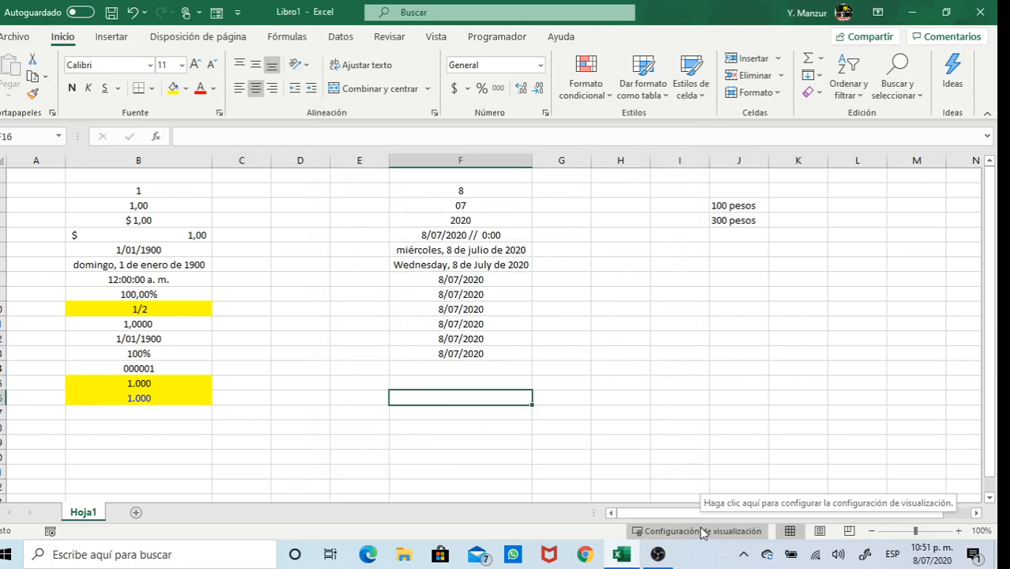
type("2")
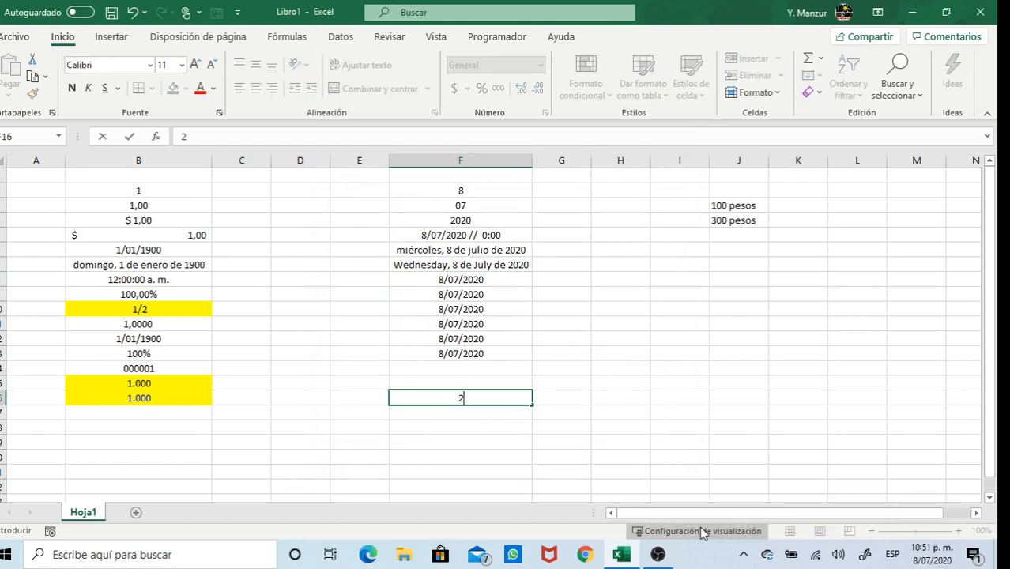
type(":00")
key("Return")
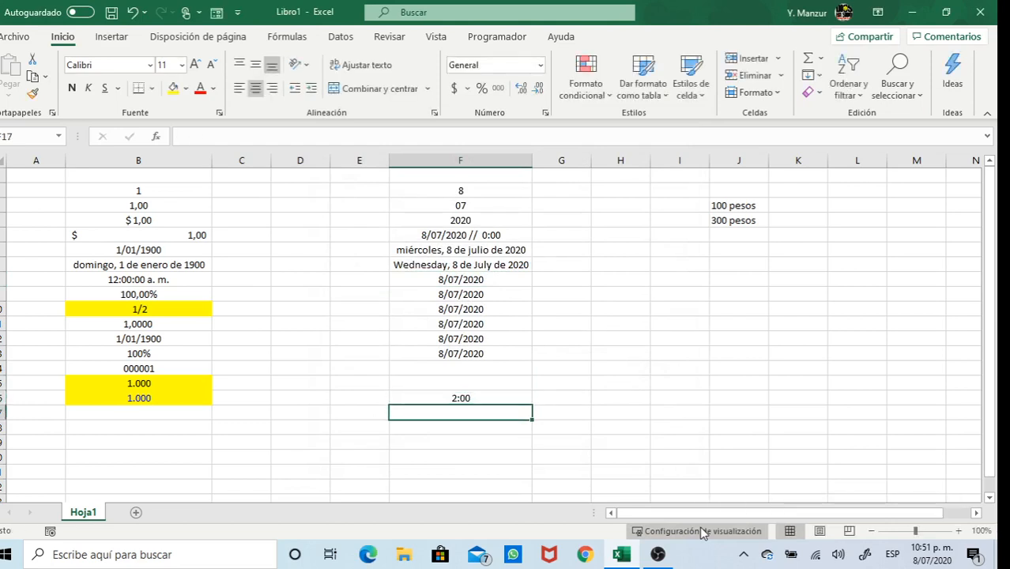
Copy F16's 2:00 into F17 through F19, then reselect F17 for formatting
left_click(476, 398)
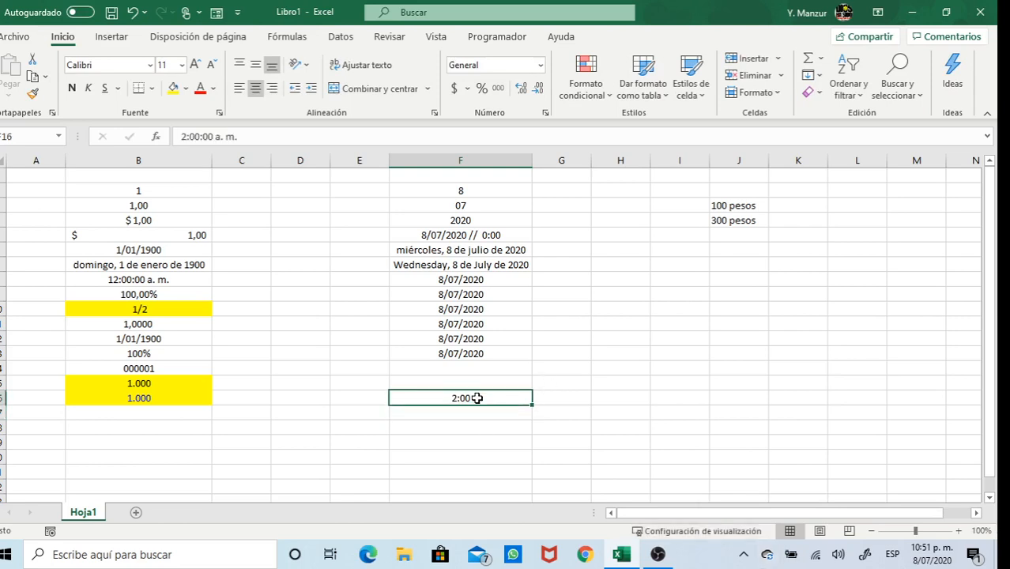
key("ctrl+c")
left_click_drag(477, 409, 480, 437)
key("ctrl+v")
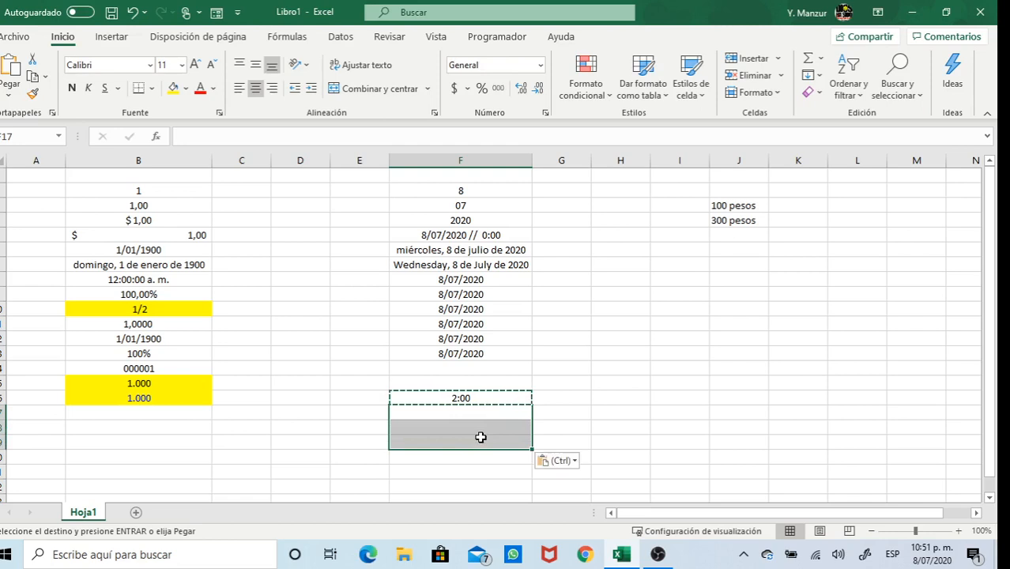
left_click(501, 407)
left_click(516, 395)
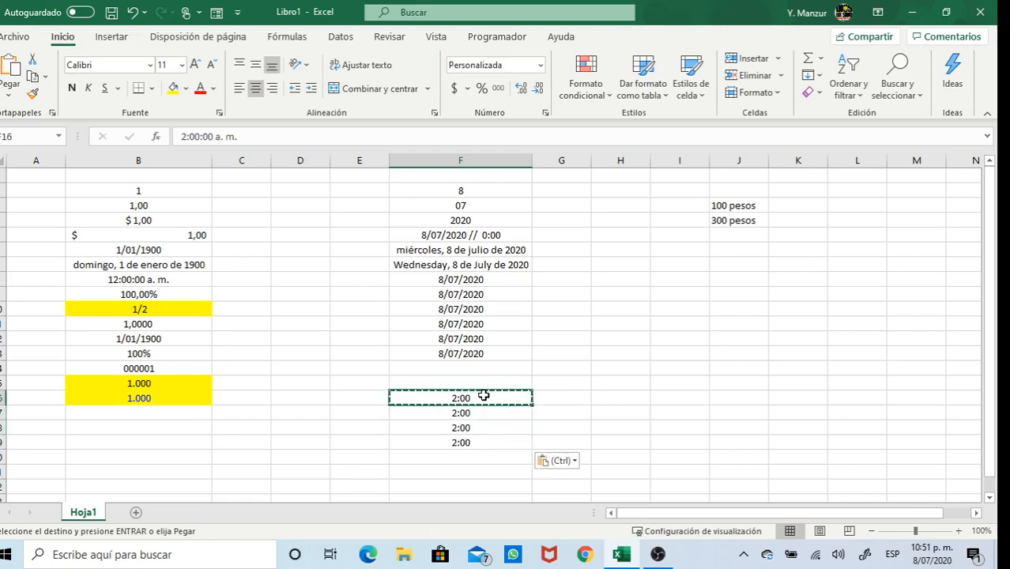
left_click(476, 414)
left_click(541, 65)
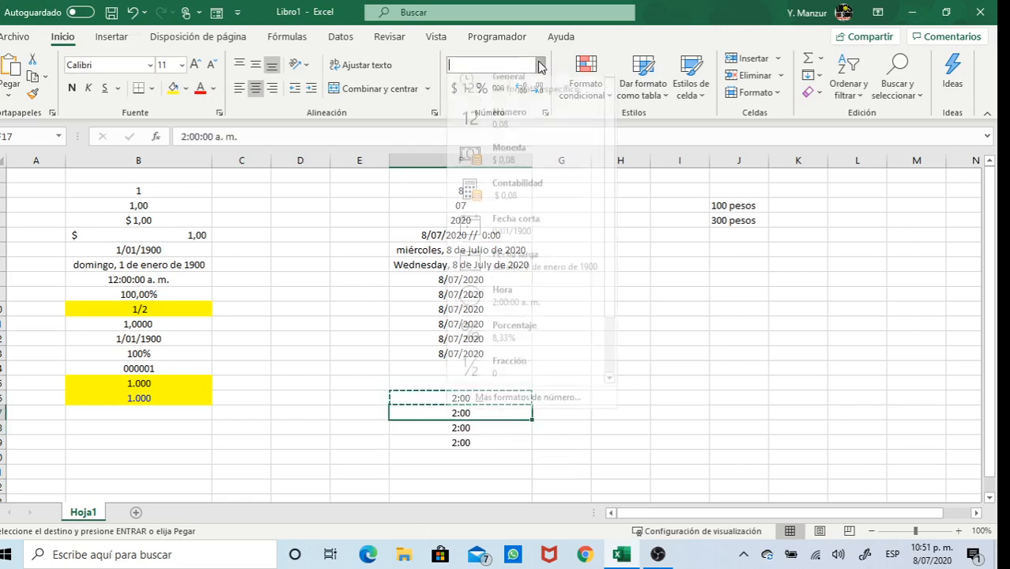
Apply the custom format [hh]:mm:ss to F17 so it displays 02:00:00
left_click(545, 404)
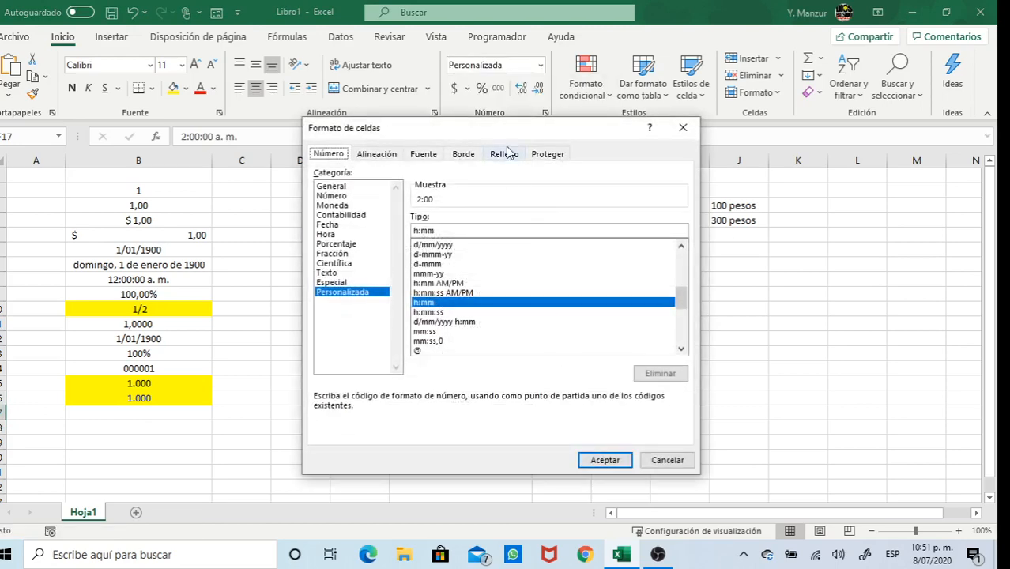
left_click_drag(510, 133, 718, 80)
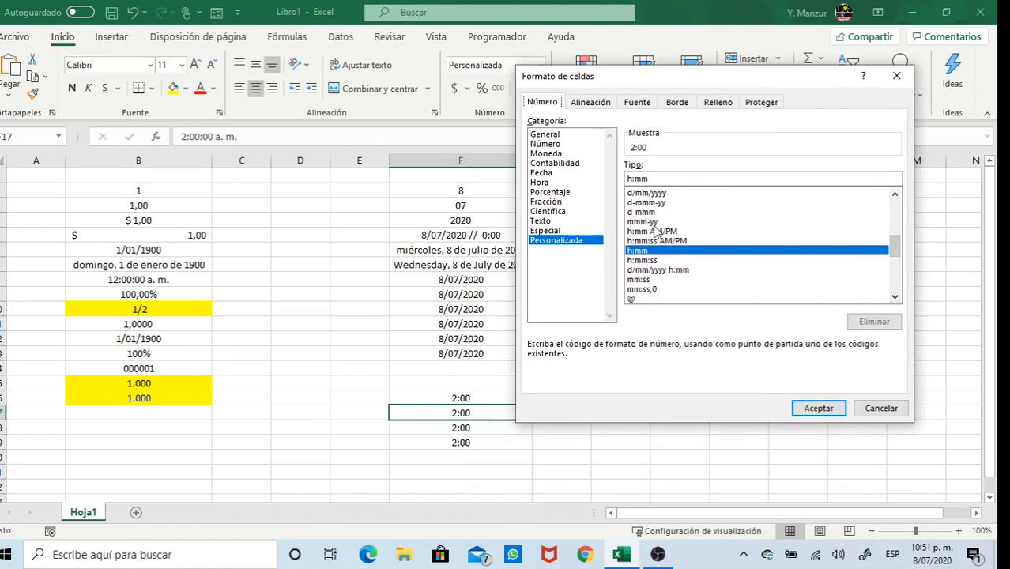
left_click(895, 296)
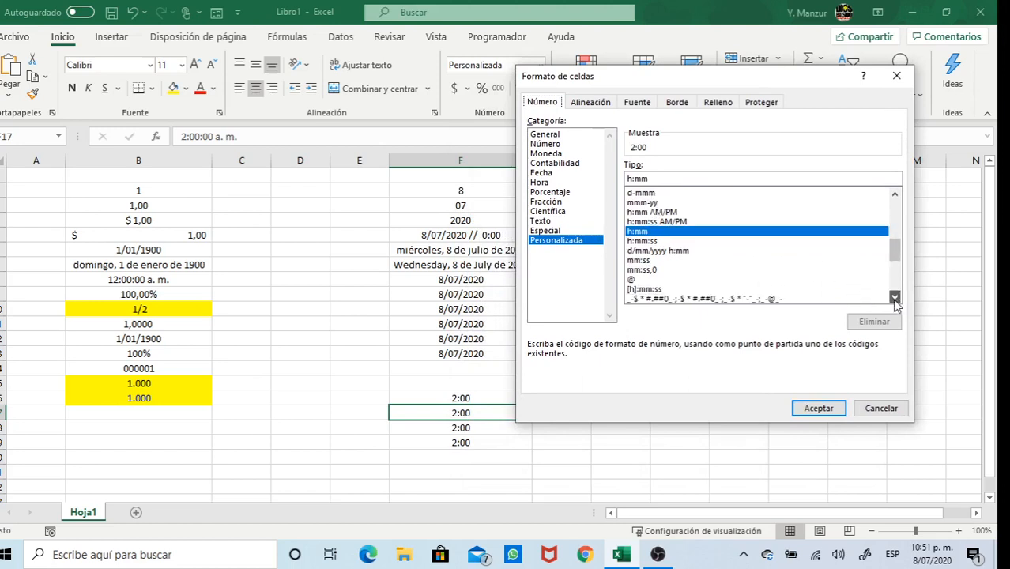
left_click(895, 297)
left_click(895, 297)
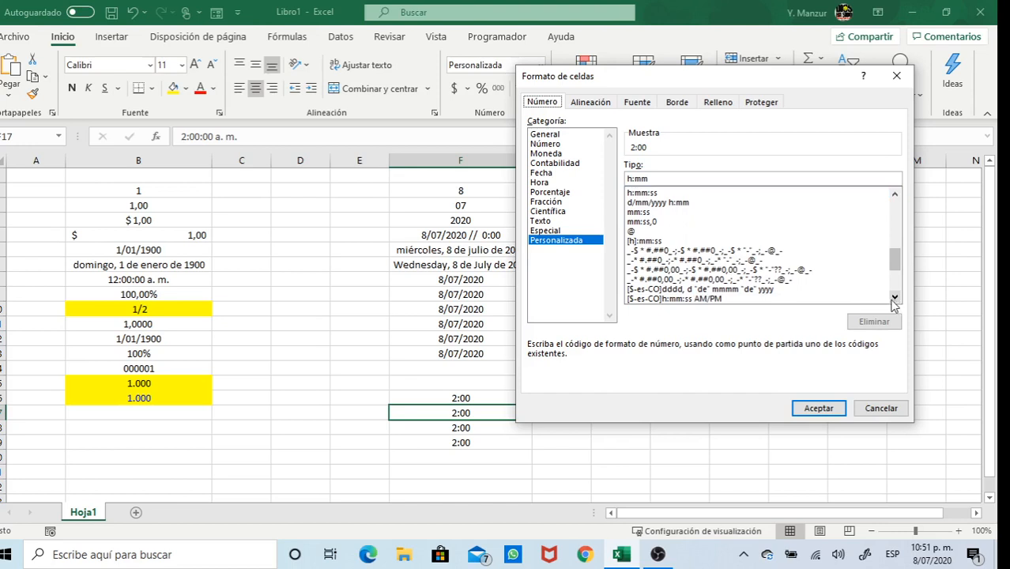
left_click(651, 241)
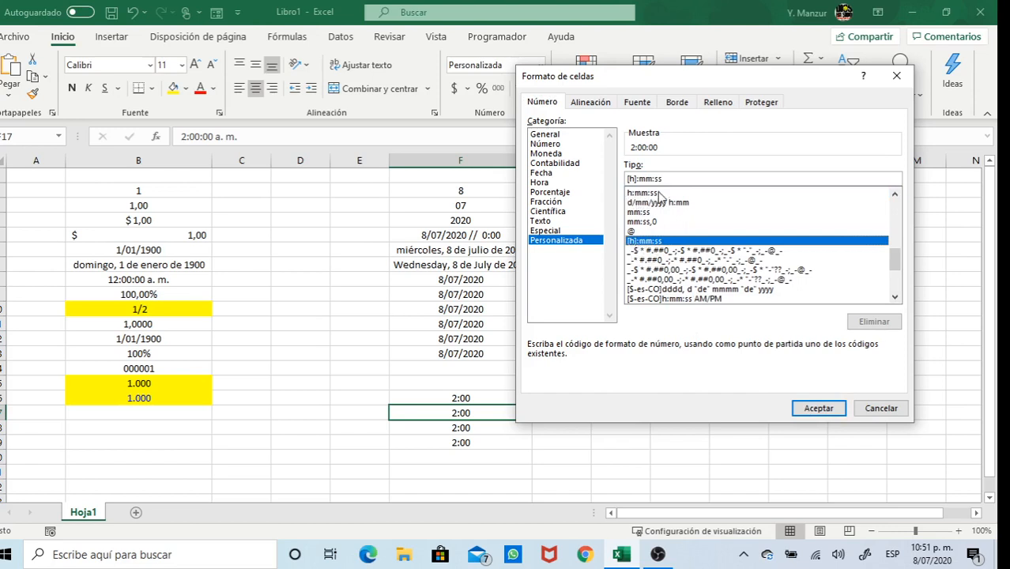
left_click(631, 195)
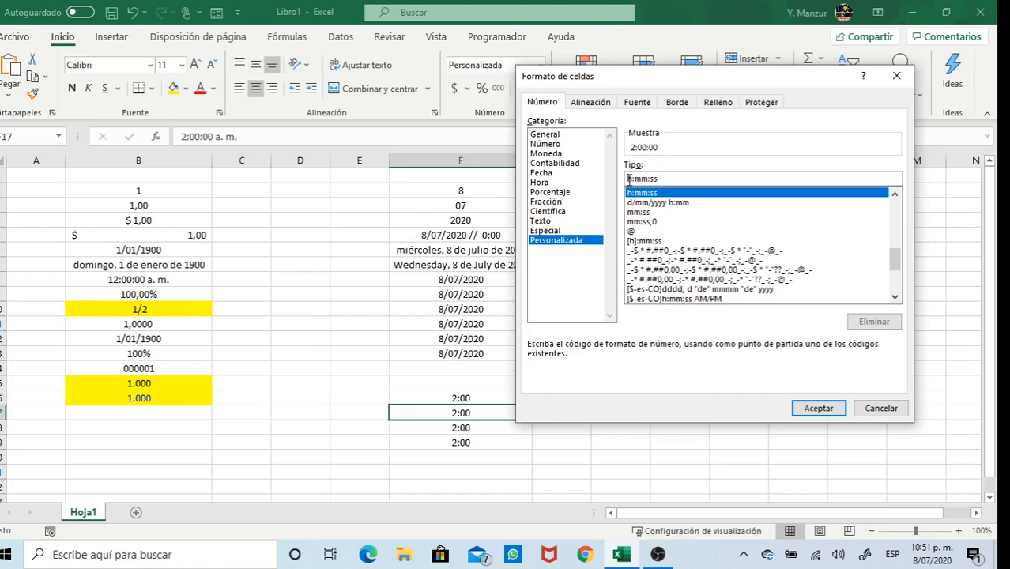
left_click(629, 179)
type("h")
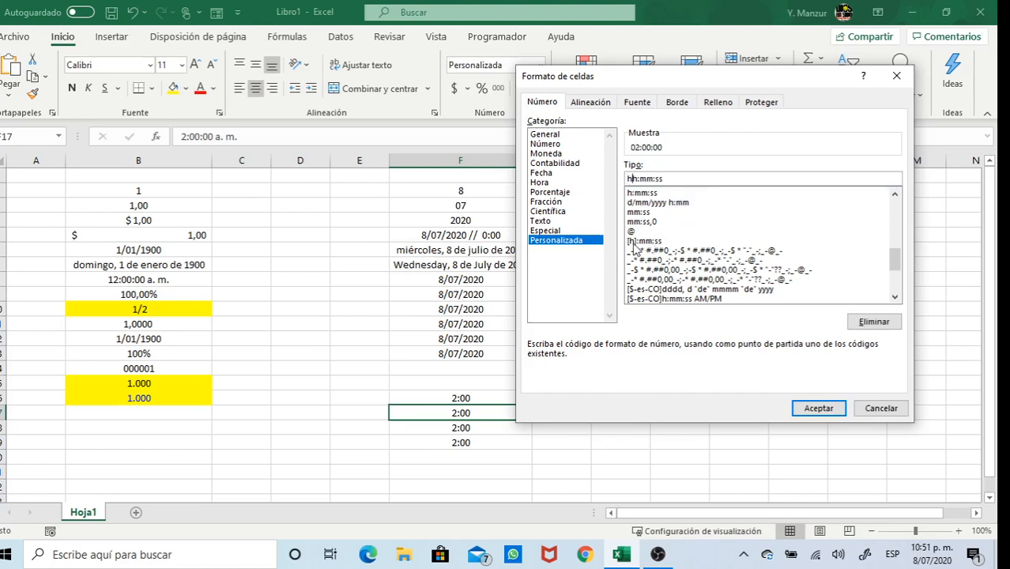
left_click(634, 241)
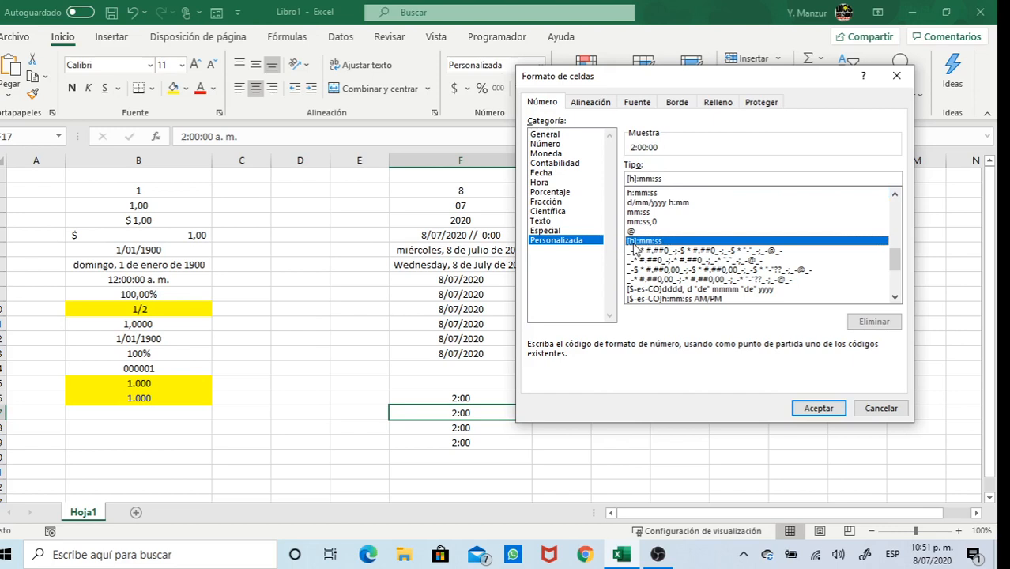
left_click(634, 179)
type("h")
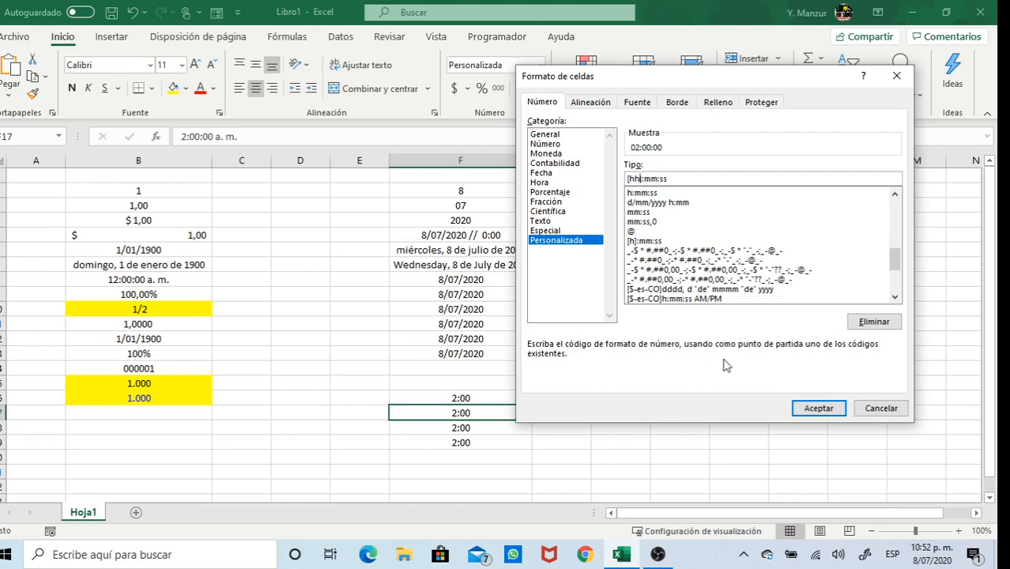
left_click(819, 409)
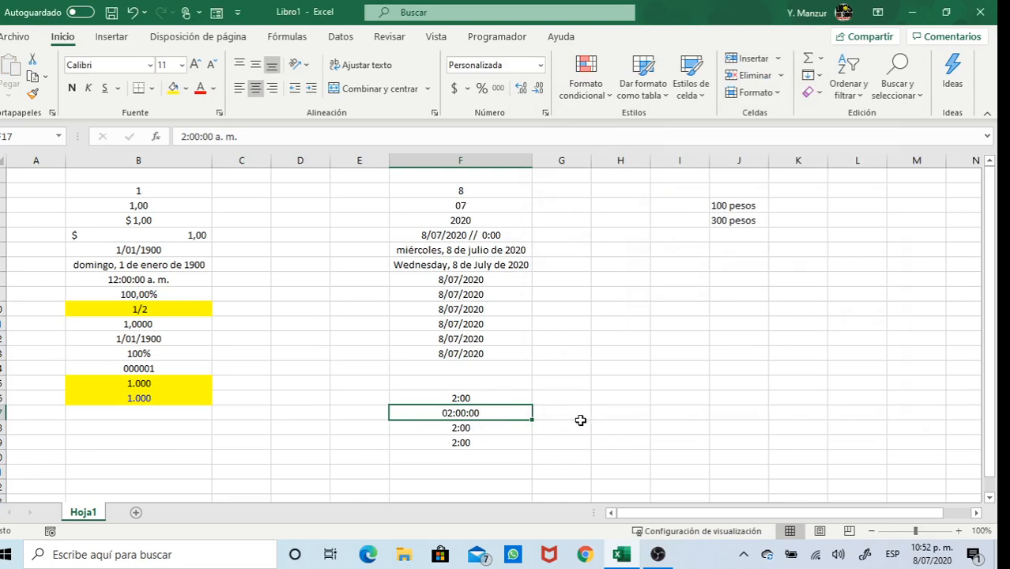
Enter 10:00 p. m. in F18 so it displays 22:00
left_click(496, 429)
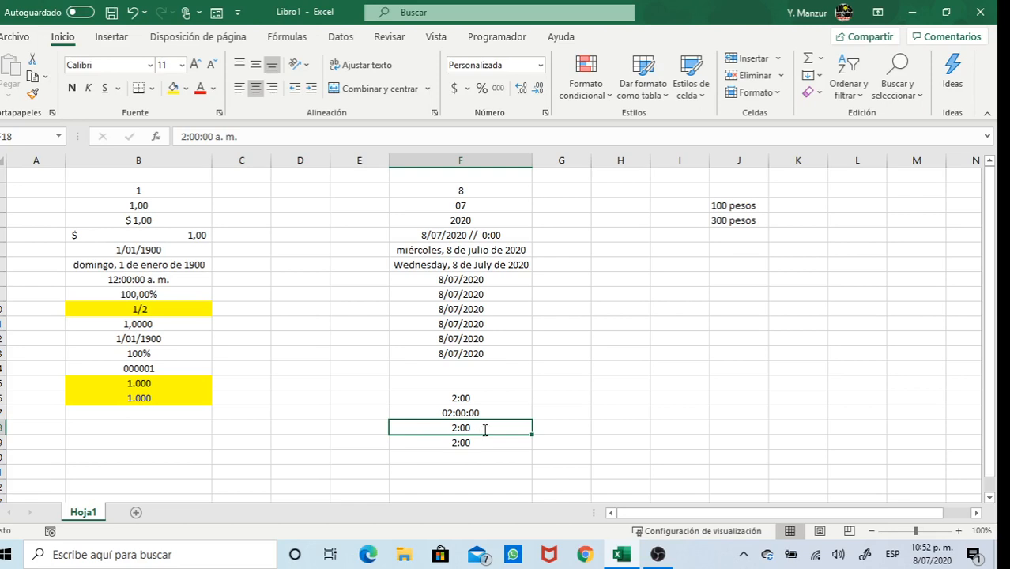
type("2")
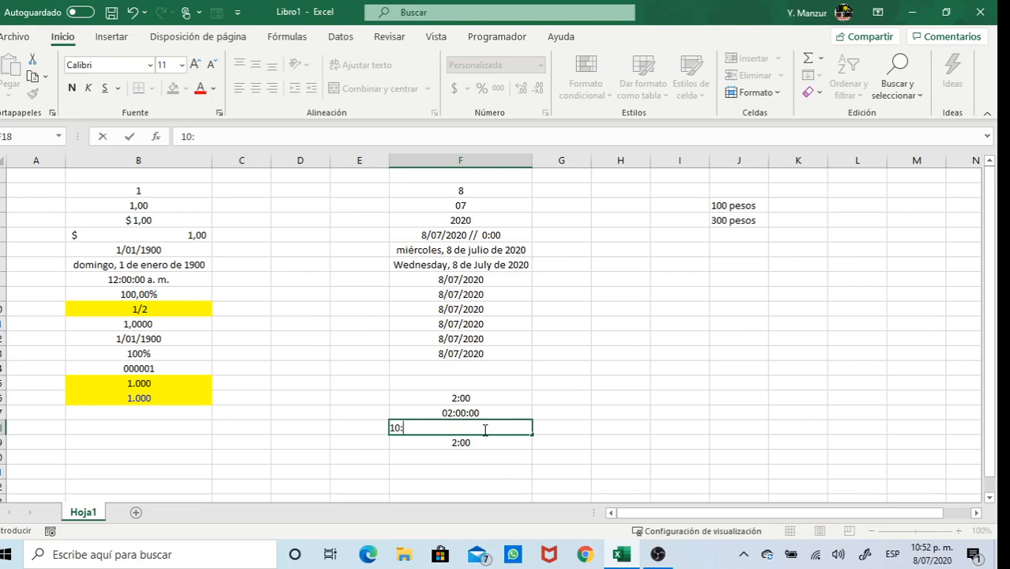
type("10:00")
key("Return")
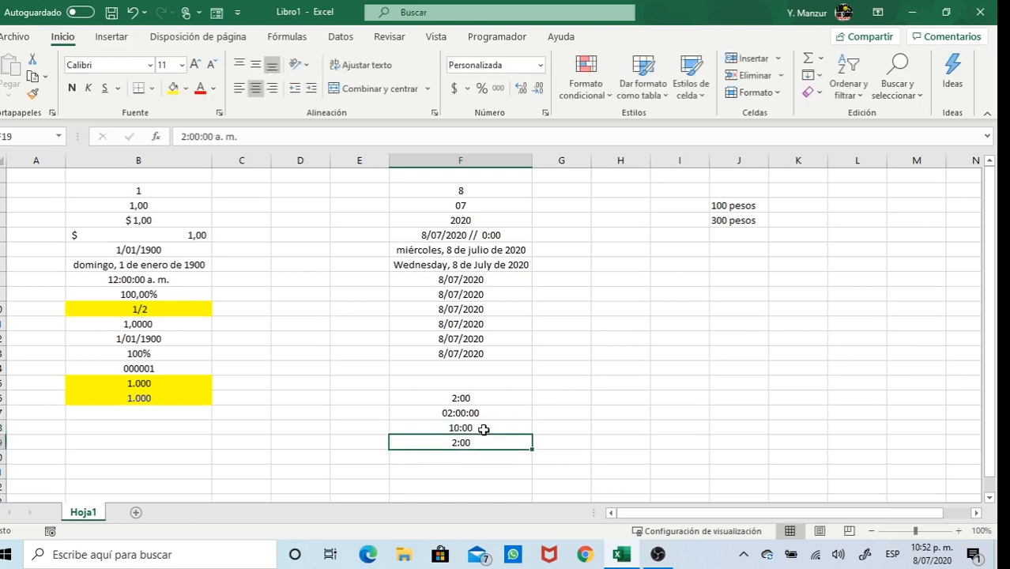
left_click(484, 429)
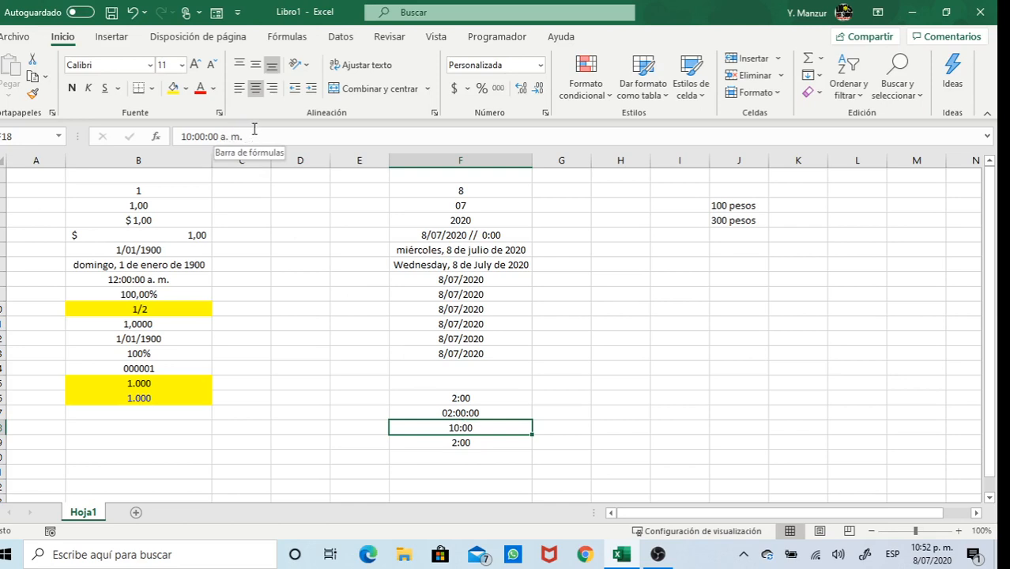
left_click(227, 136)
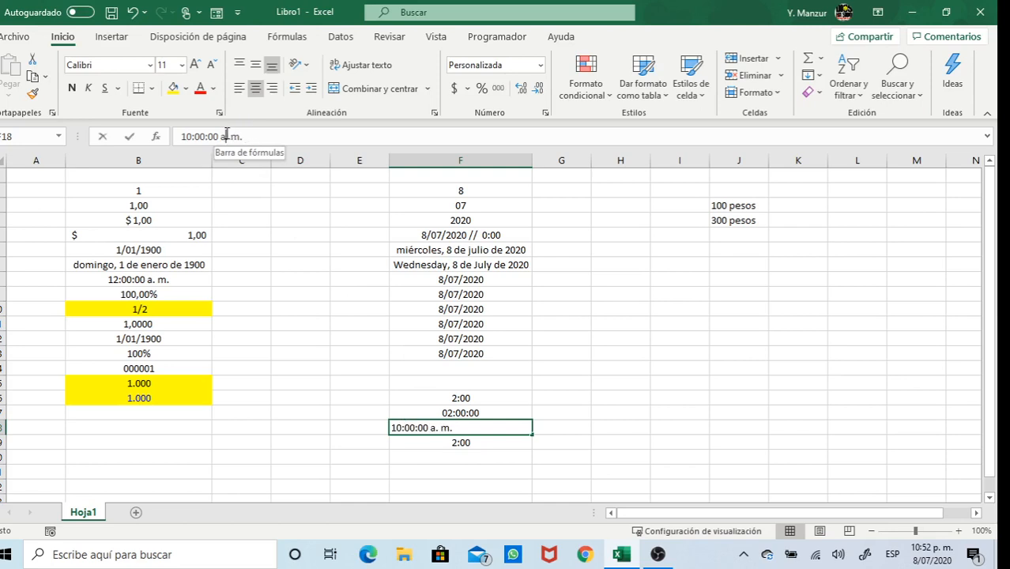
key("BackSpace")
type("p")
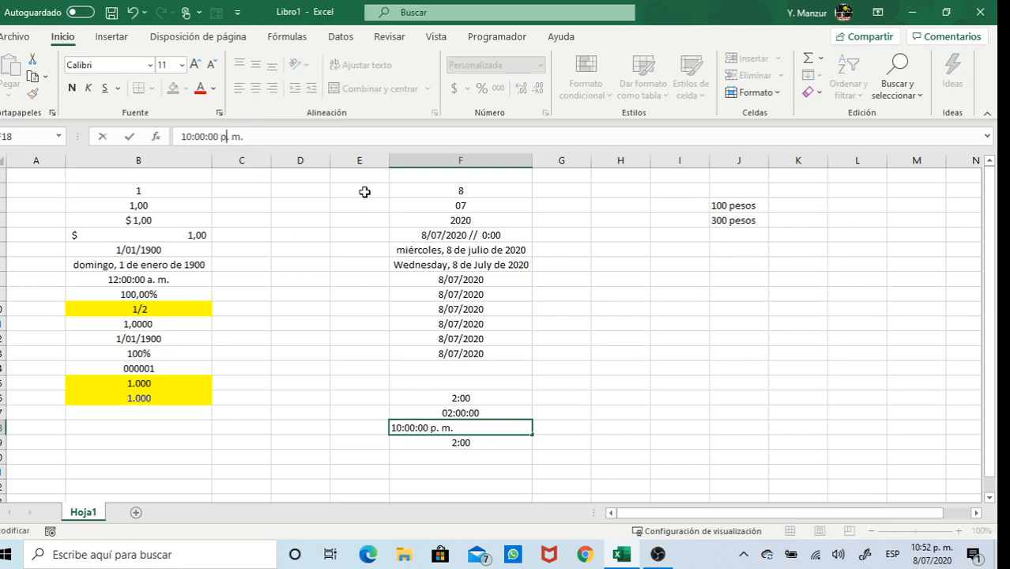
key("Return")
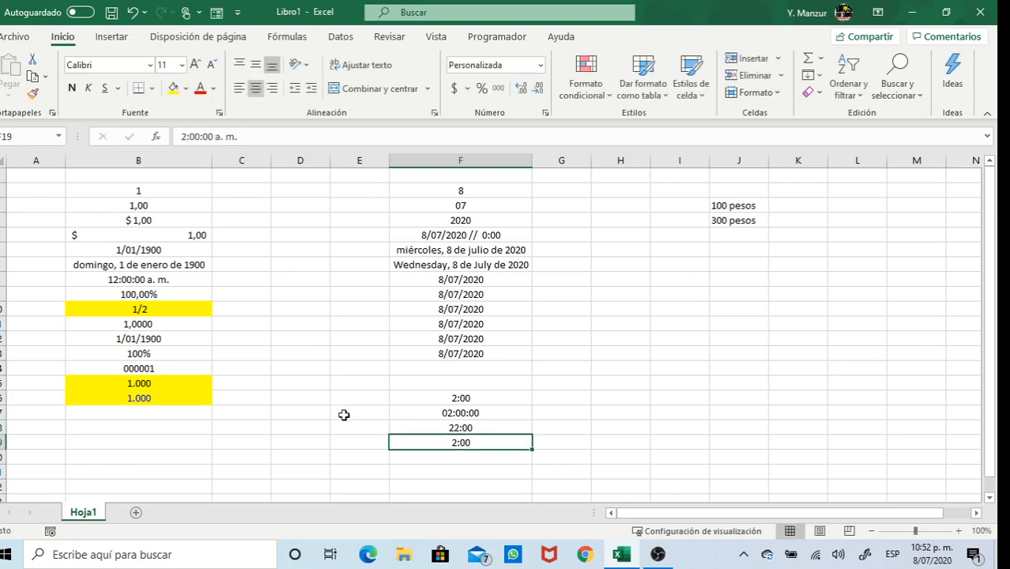
left_click(466, 428)
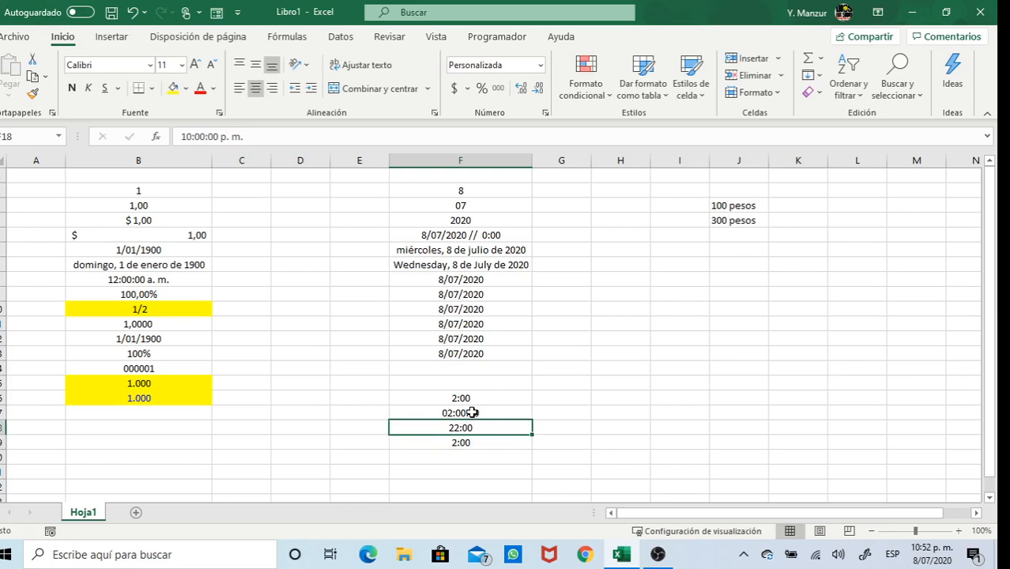
Change F17's time from 2:00:00 a. m. to 3:00:00 a. m., showing 03:00:00
left_click(472, 413)
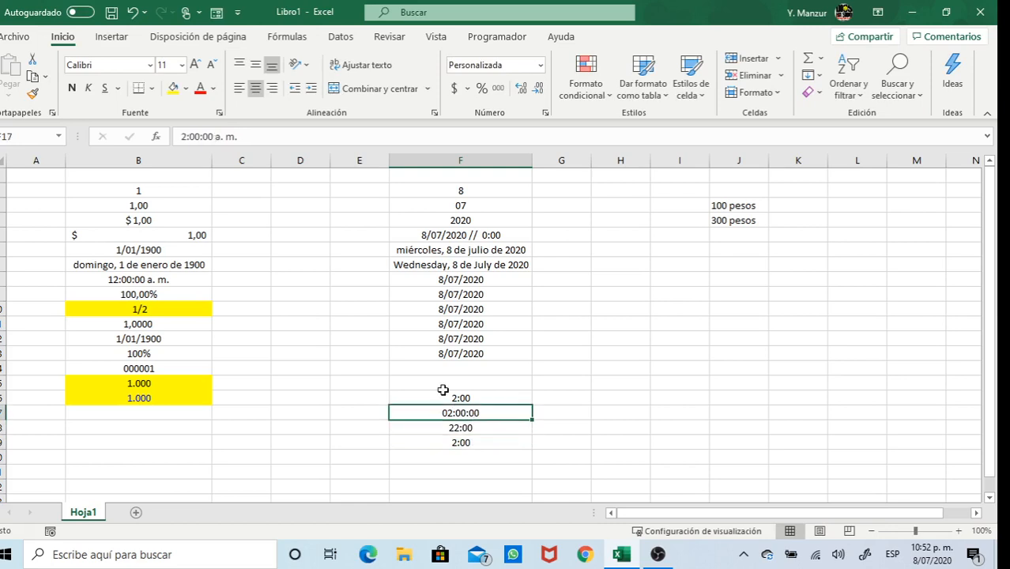
left_click(185, 137)
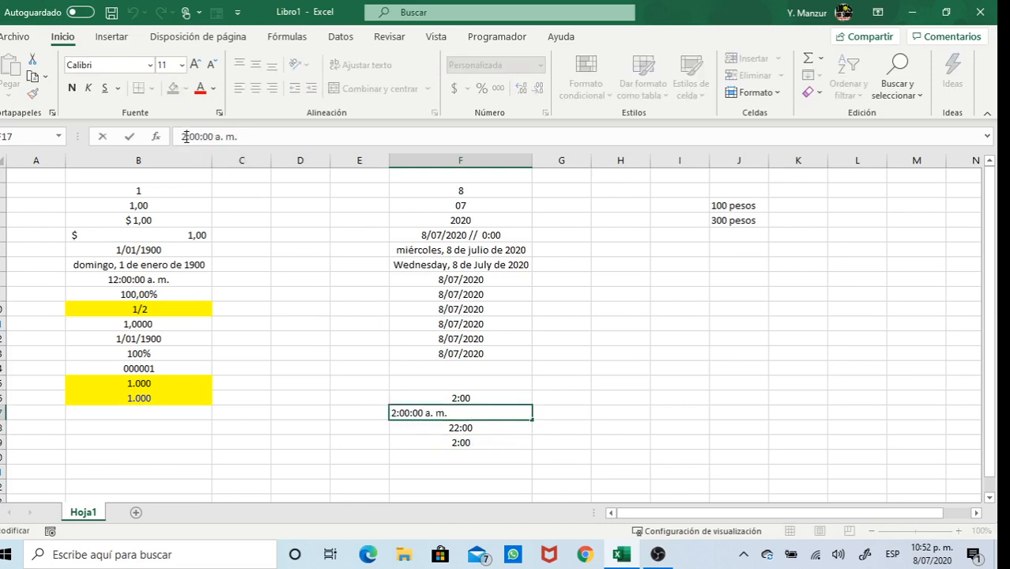
key("BackSpace")
type("3")
key("Return")
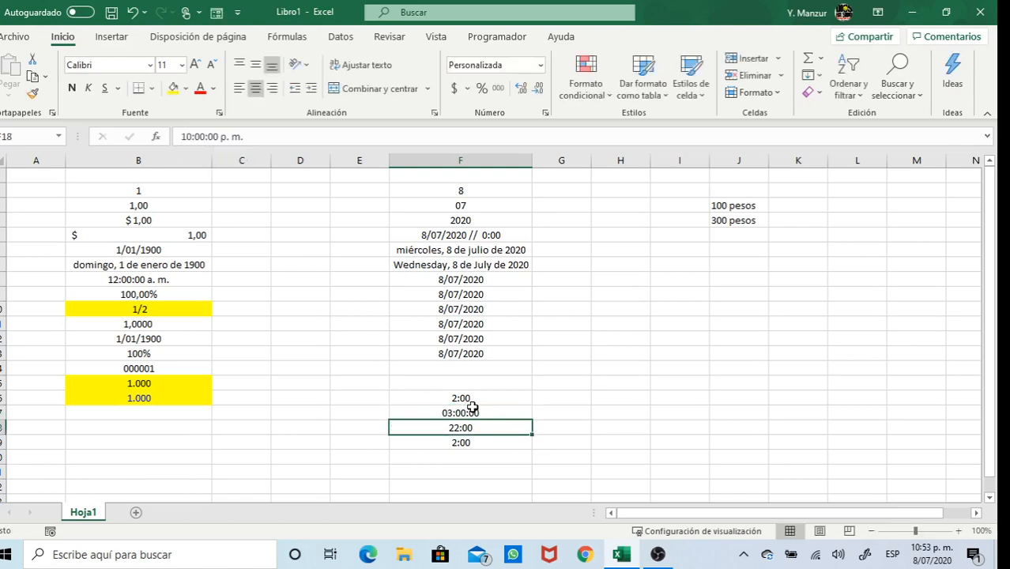
Clear F19 and put an AutoSum =SUMA(F16) in F17, showing 02:00:00
left_click_drag(469, 413, 470, 427)
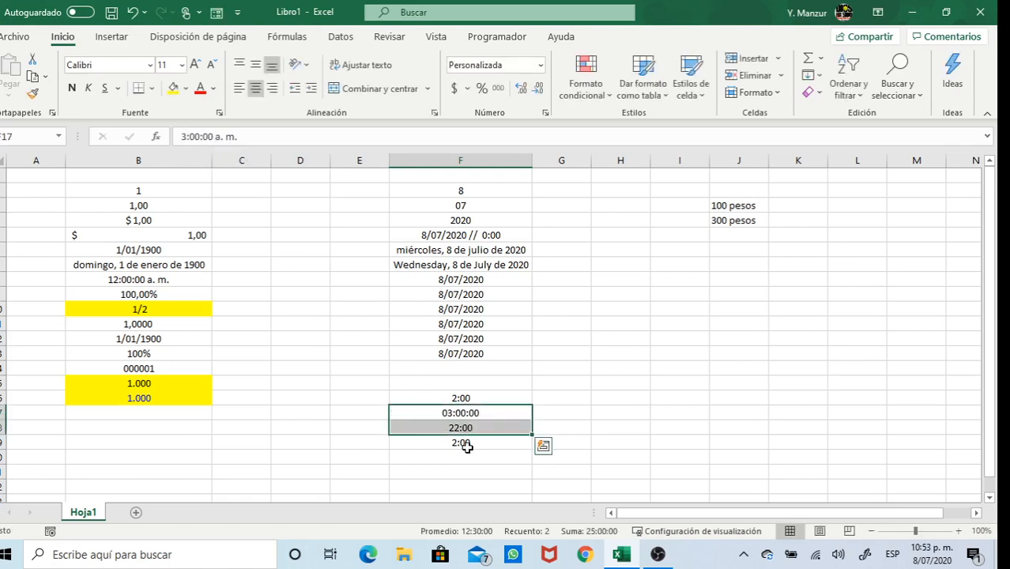
left_click(464, 443)
key("Delete")
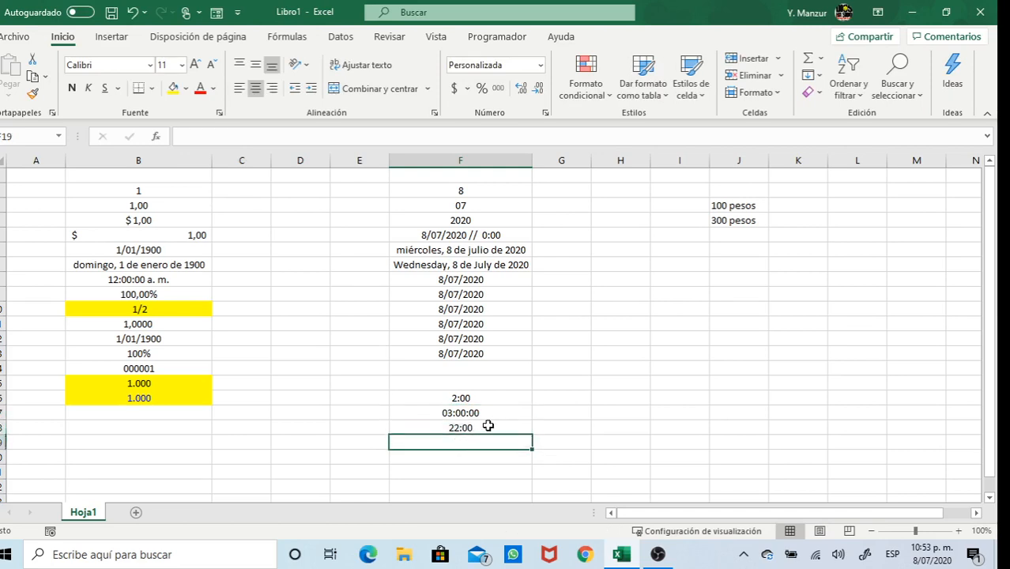
left_click_drag(478, 413, 481, 425)
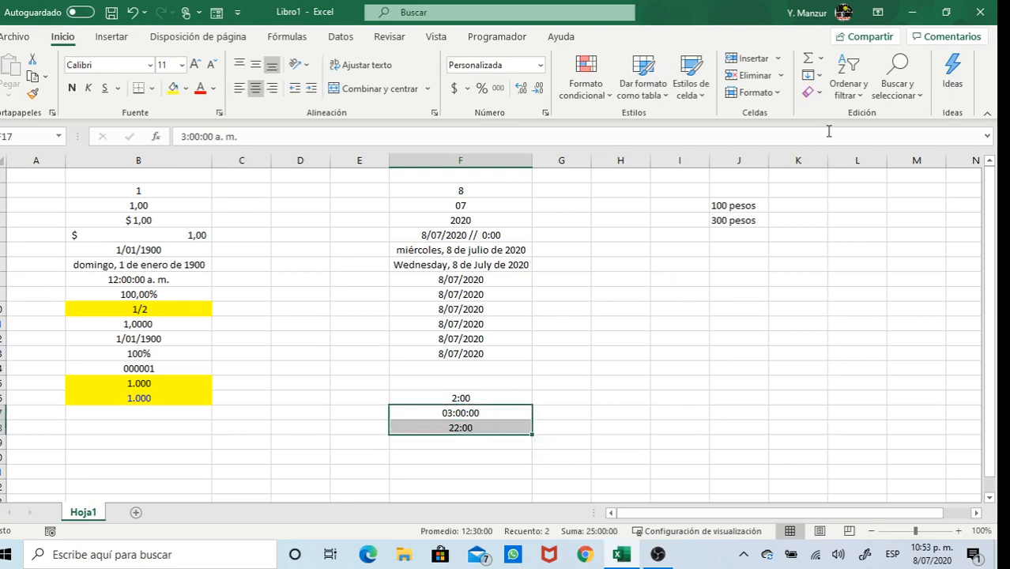
left_click(819, 58)
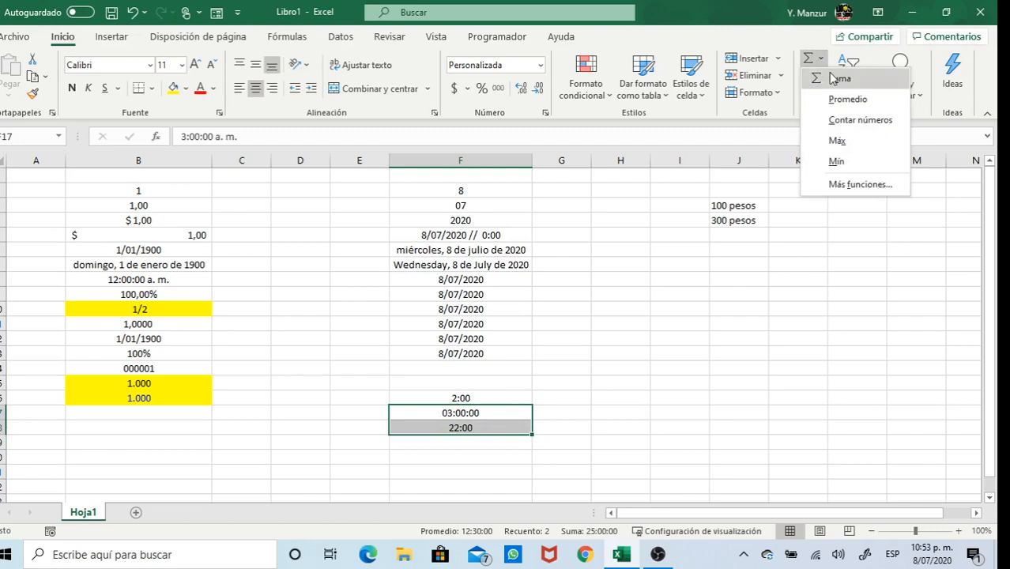
left_click(809, 58)
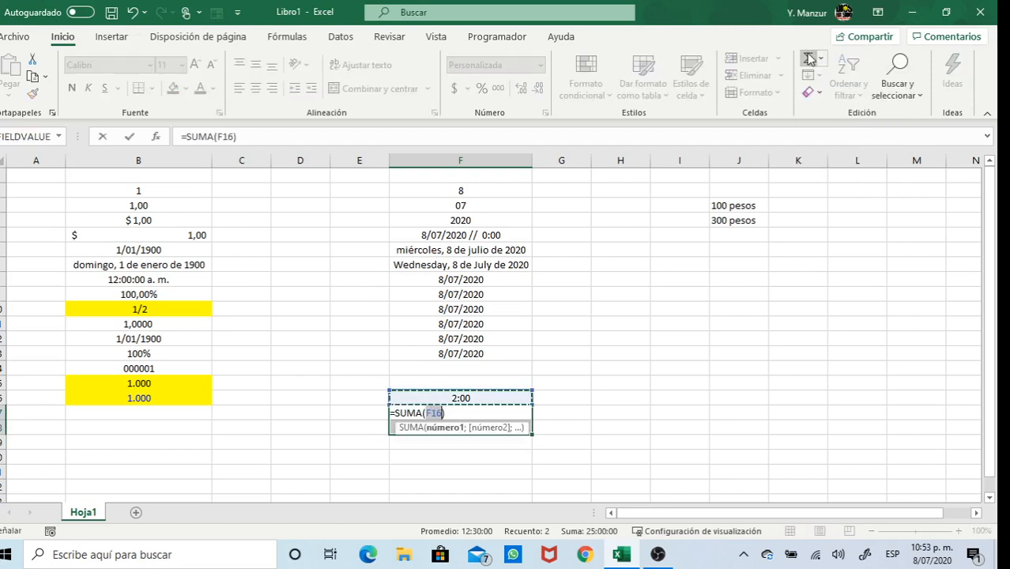
left_click(809, 59)
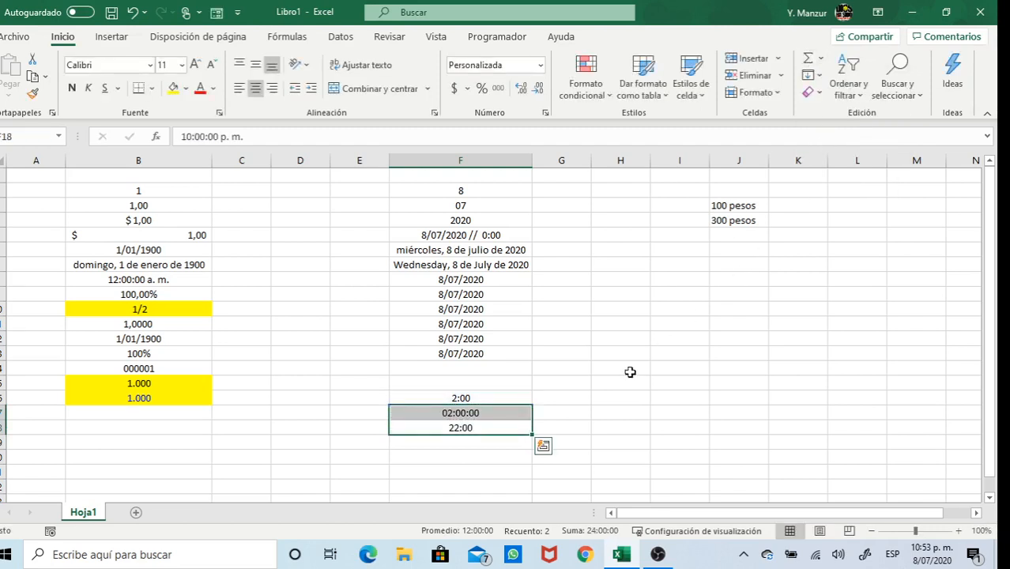
Start a formula in F19 with +F17
left_click(493, 444)
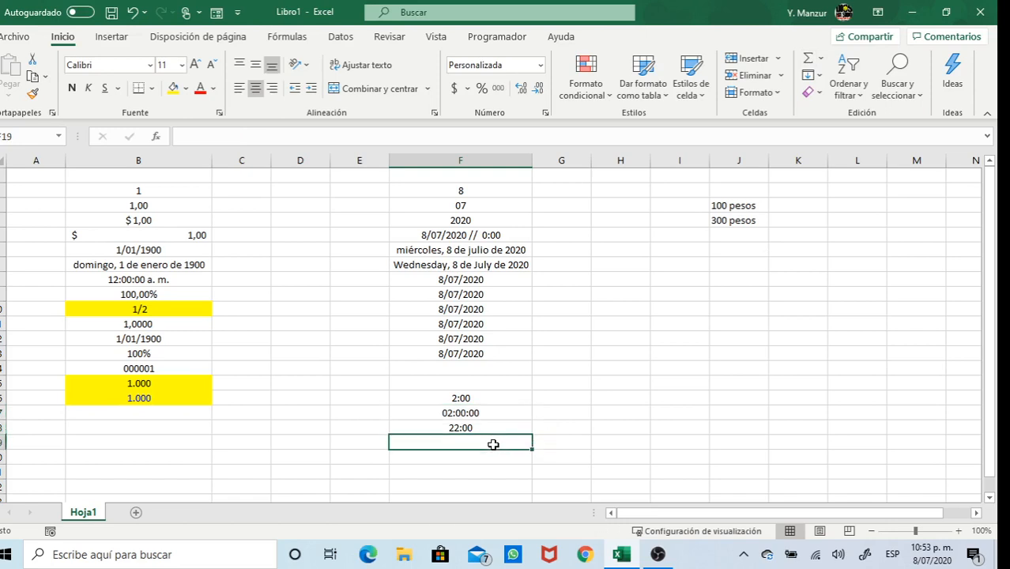
type("+")
left_click(490, 412)
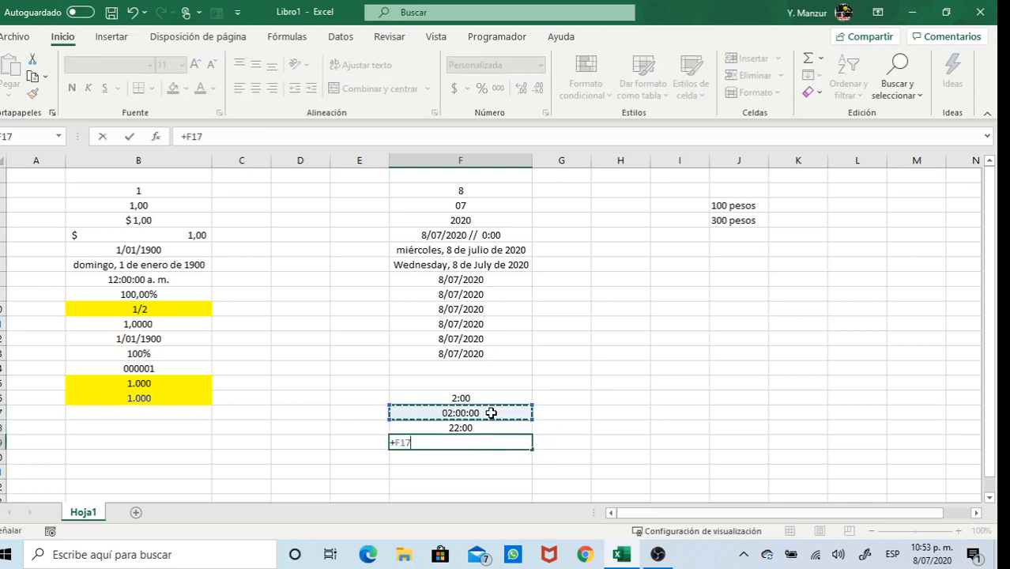
Finish =+F17+F18 in F19 and copy F17's time format onto it with Format Painter
type("+")
left_click(480, 428)
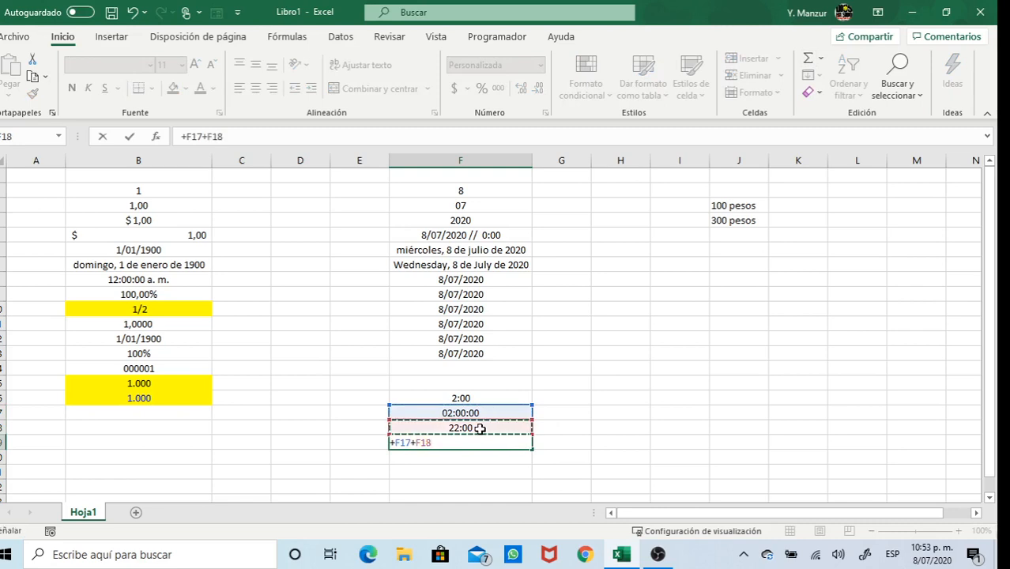
key("Return")
left_click(482, 412)
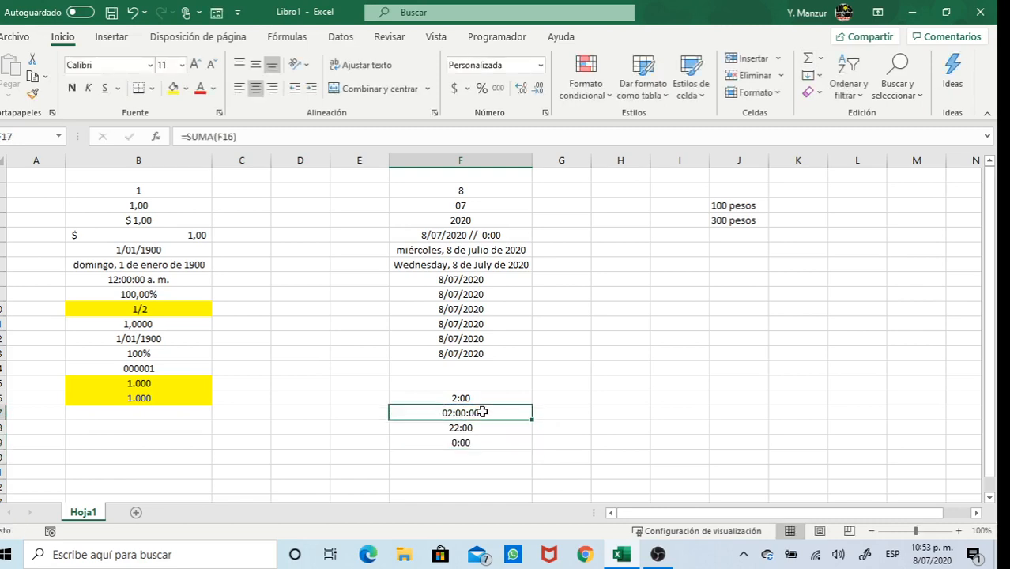
left_click(32, 93)
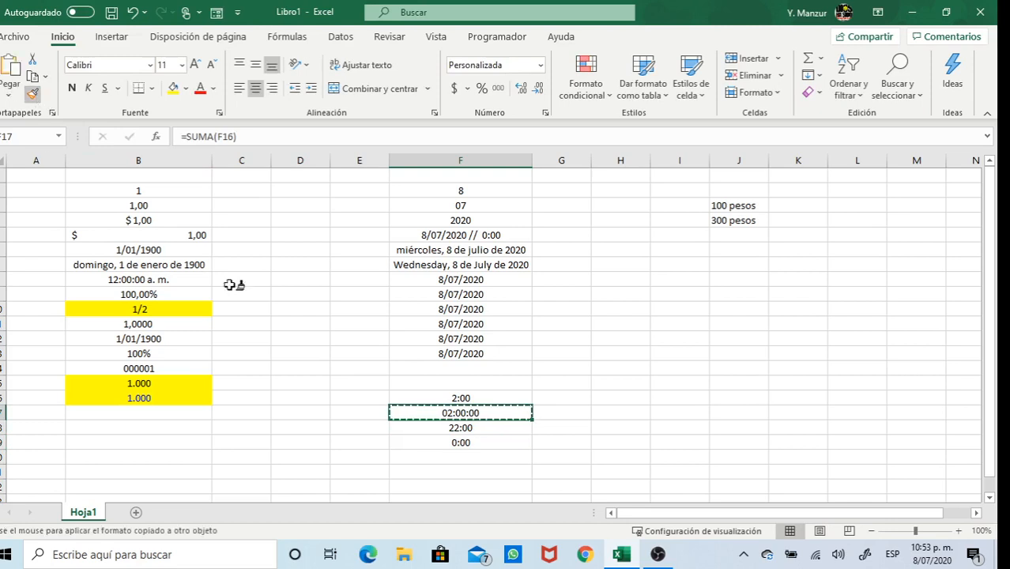
left_click(480, 443)
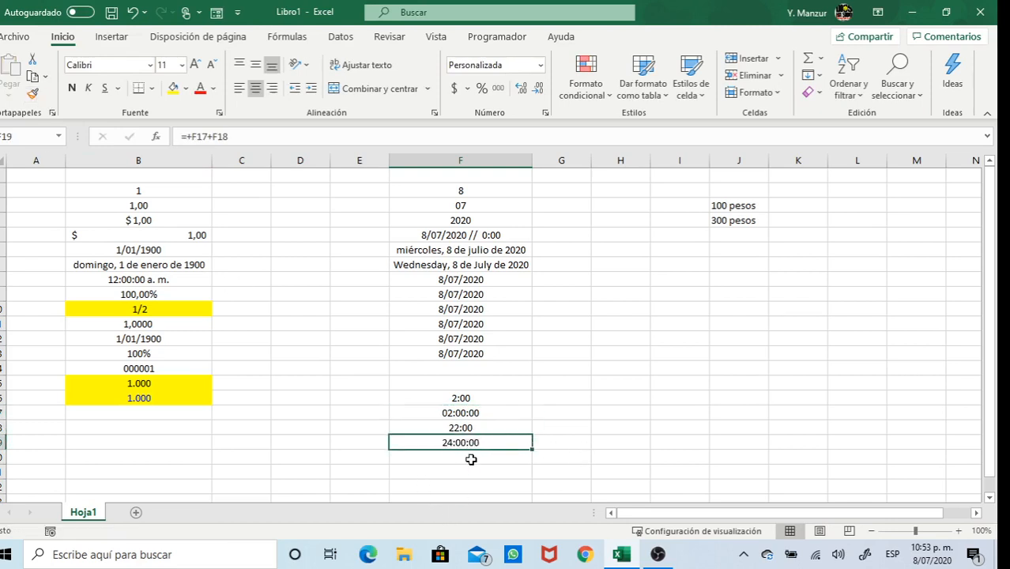
Review the formulas and values in F17, F18 and F19, showing the 24:00:00 total
left_click(457, 414)
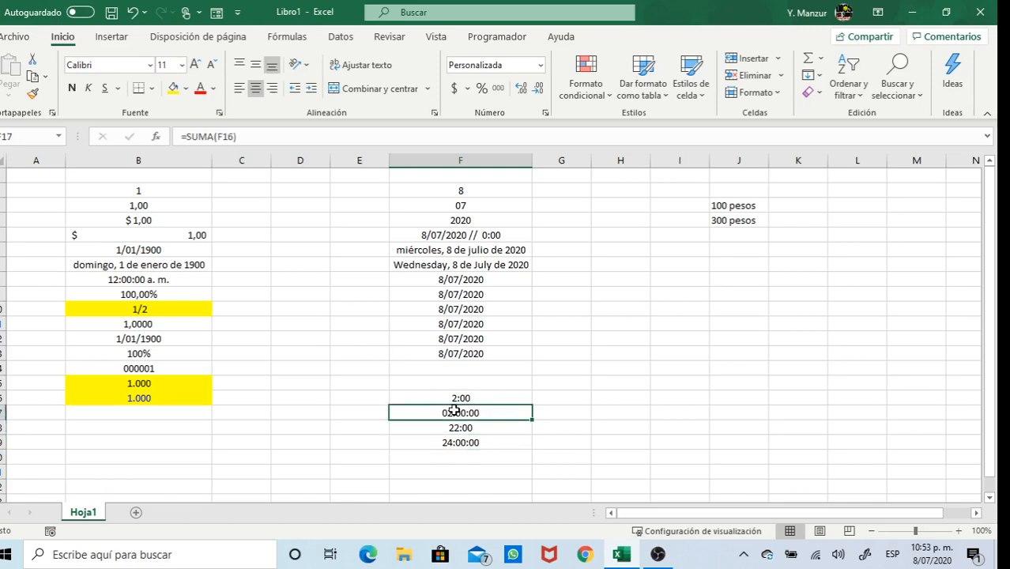
left_click(461, 427)
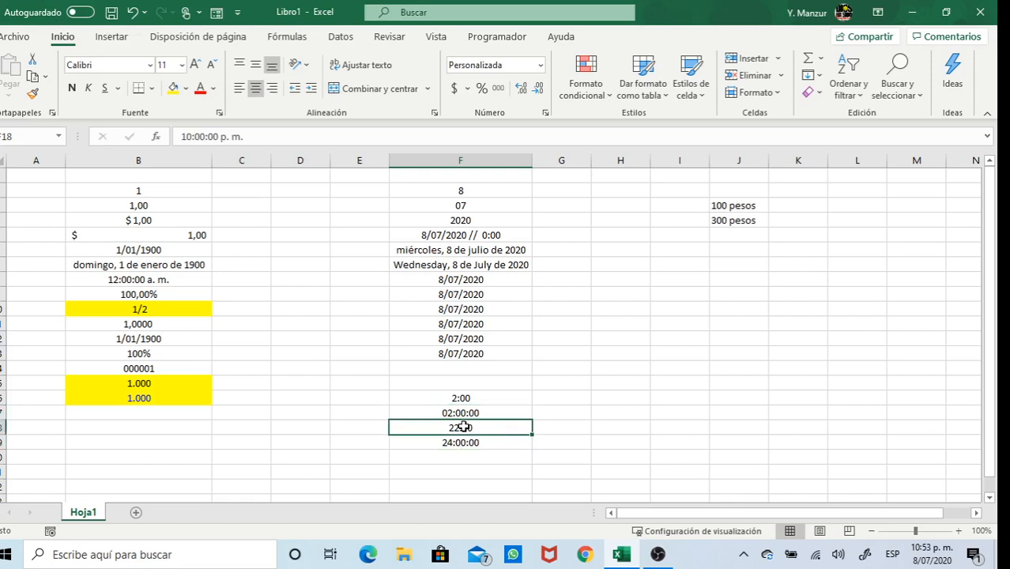
left_click(464, 413)
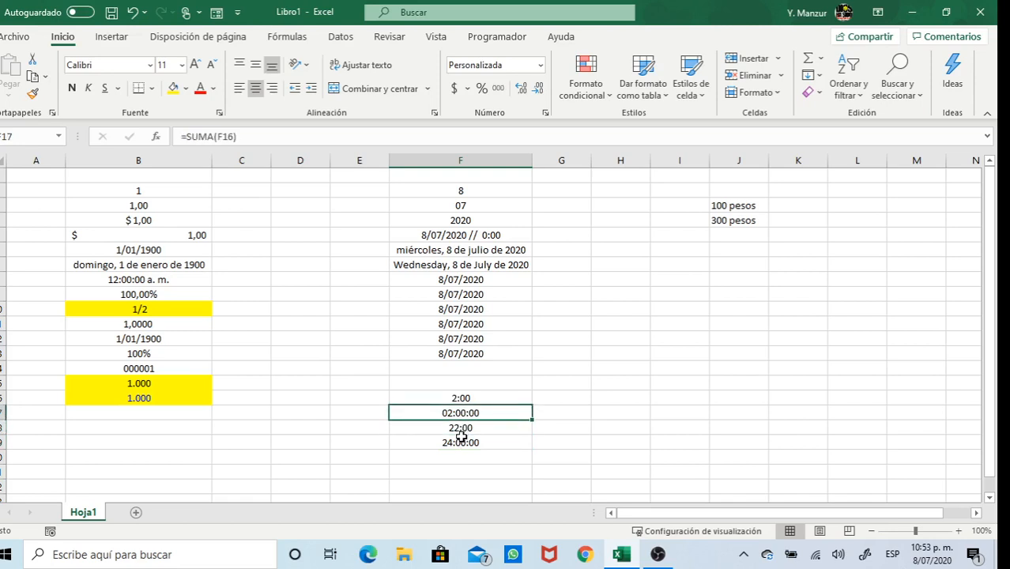
left_click(462, 444)
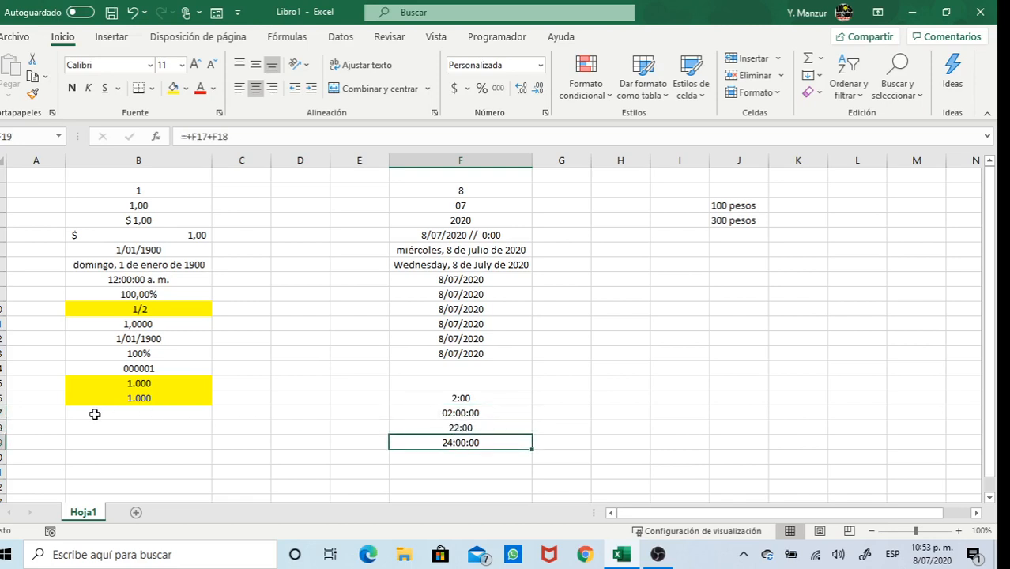
left_click(460, 414)
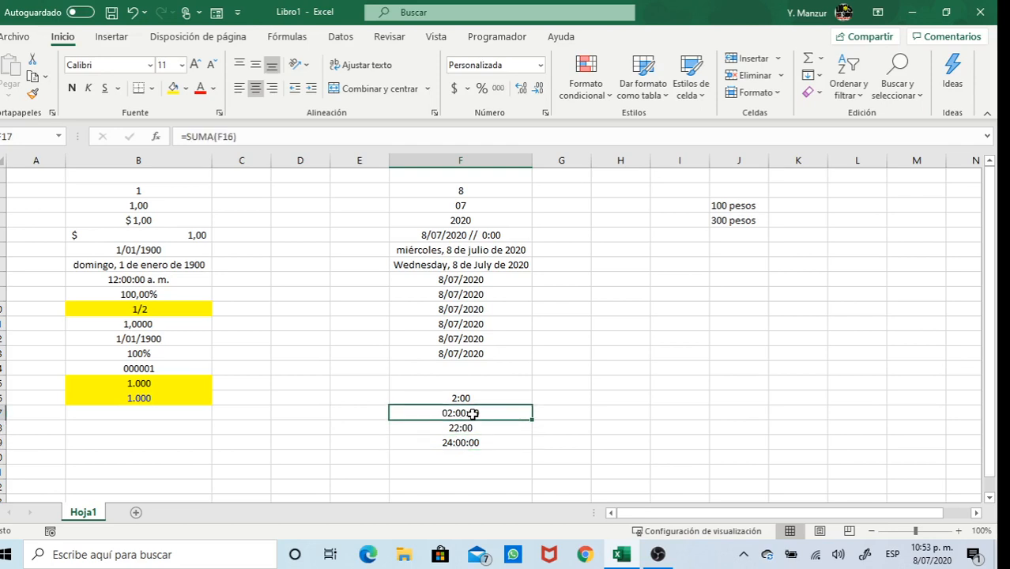
Change F17 to 4:00, then give F19 the h:mm:ss format so it shows 2:00:00
type("4:")
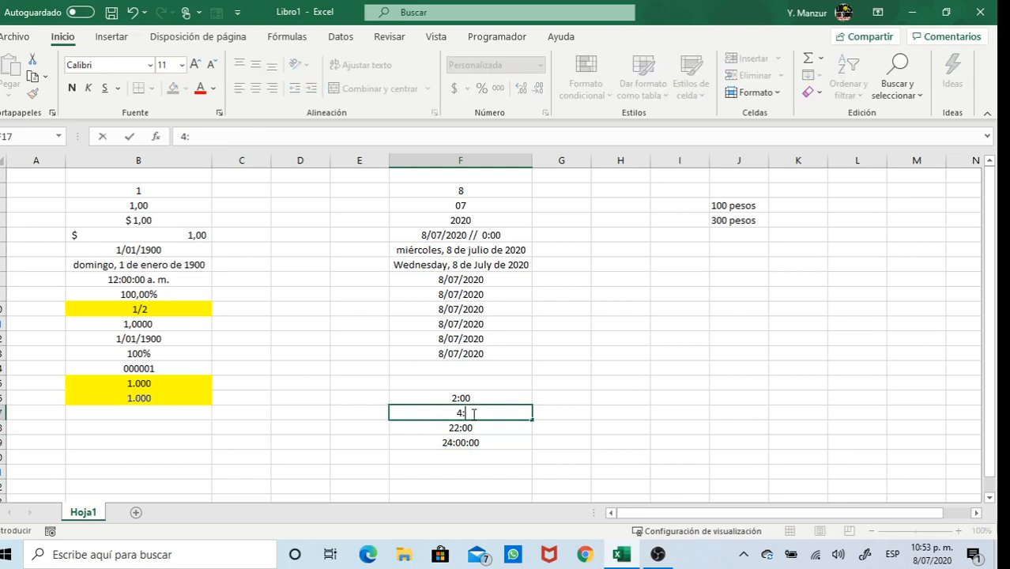
type("00")
key("Return")
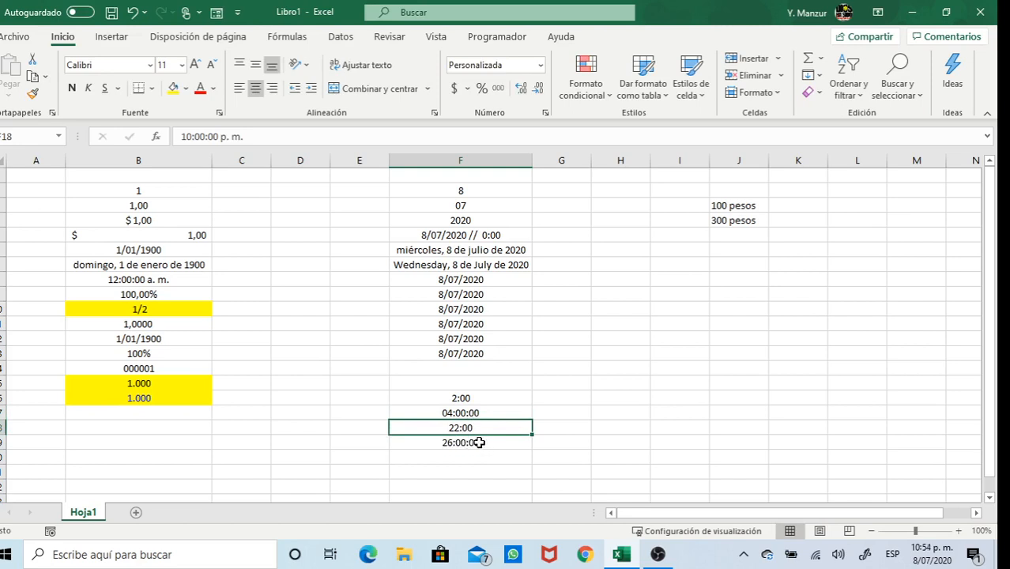
left_click(479, 443)
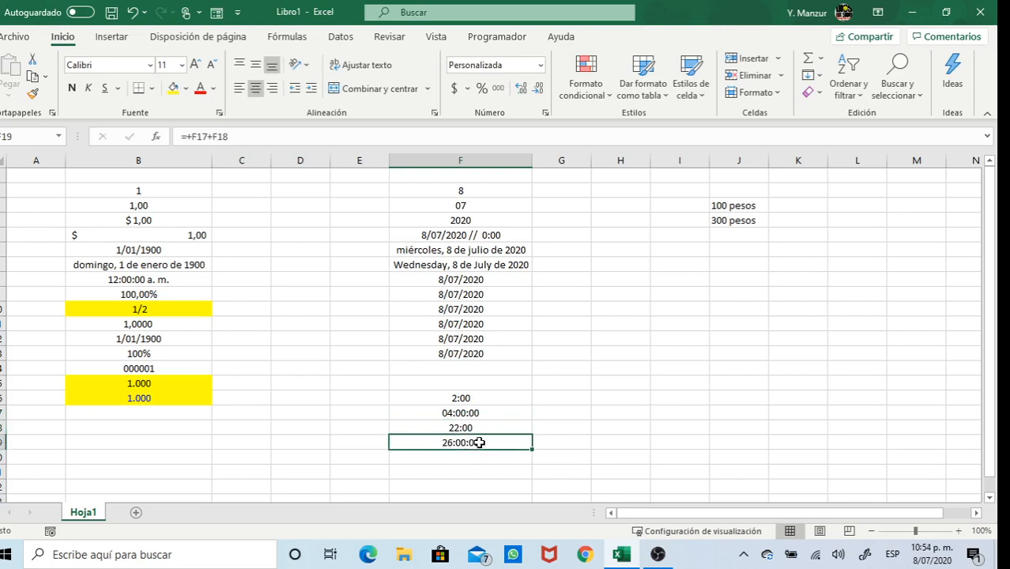
left_click(539, 66)
left_click(552, 408)
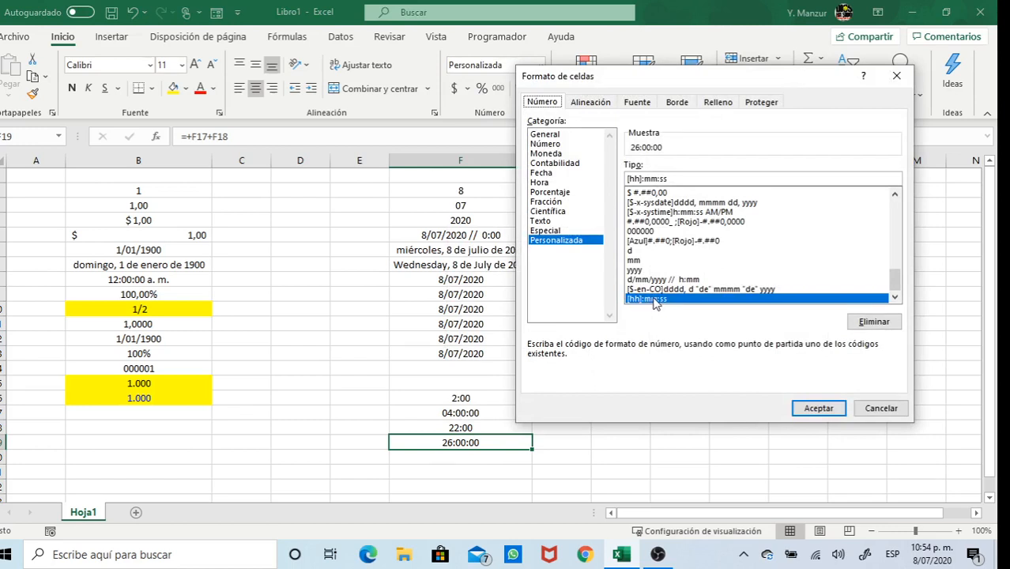
scroll(678, 260, "up", 8)
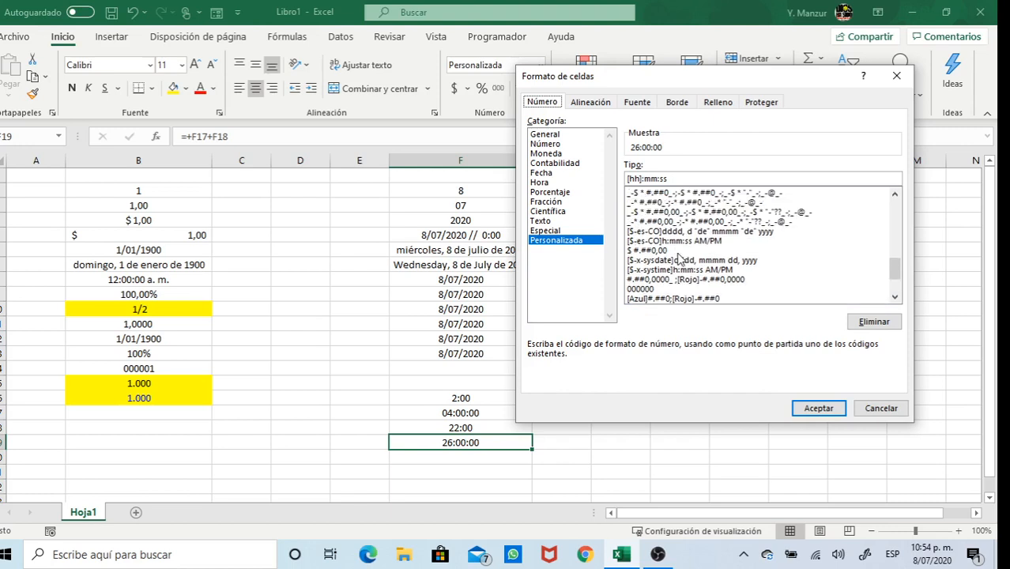
scroll(678, 259, "up", 3)
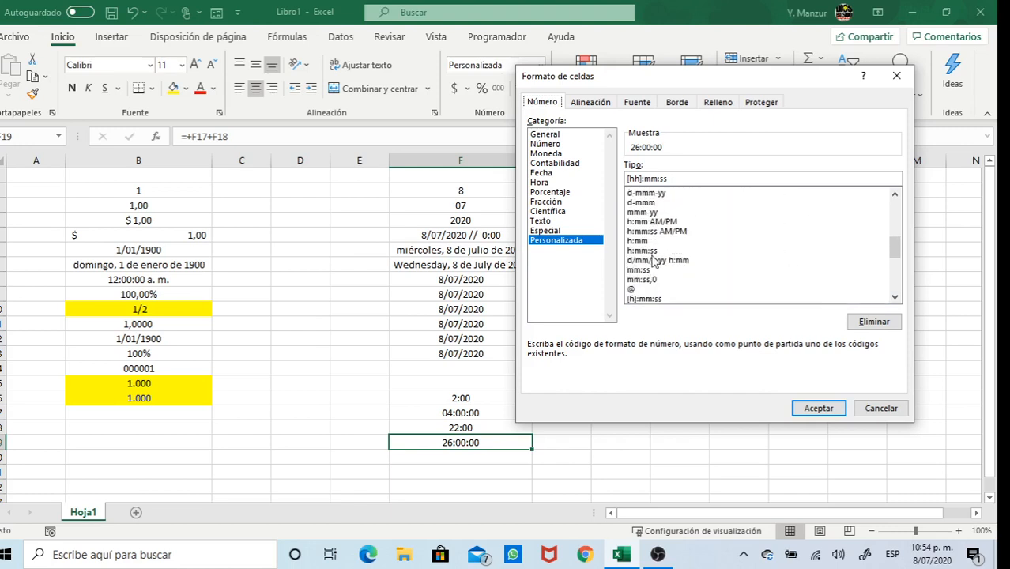
left_click(643, 250)
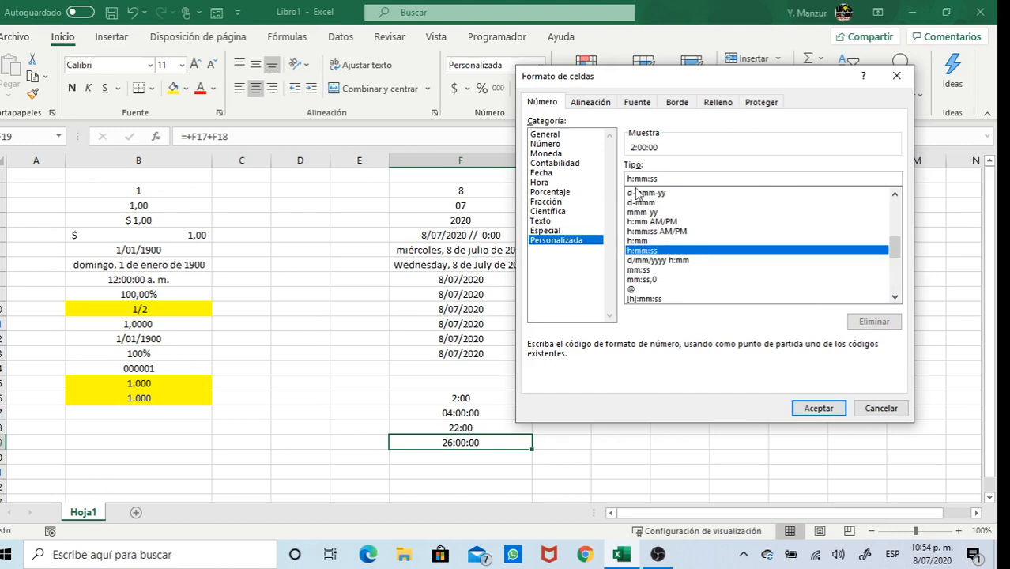
left_click(796, 408)
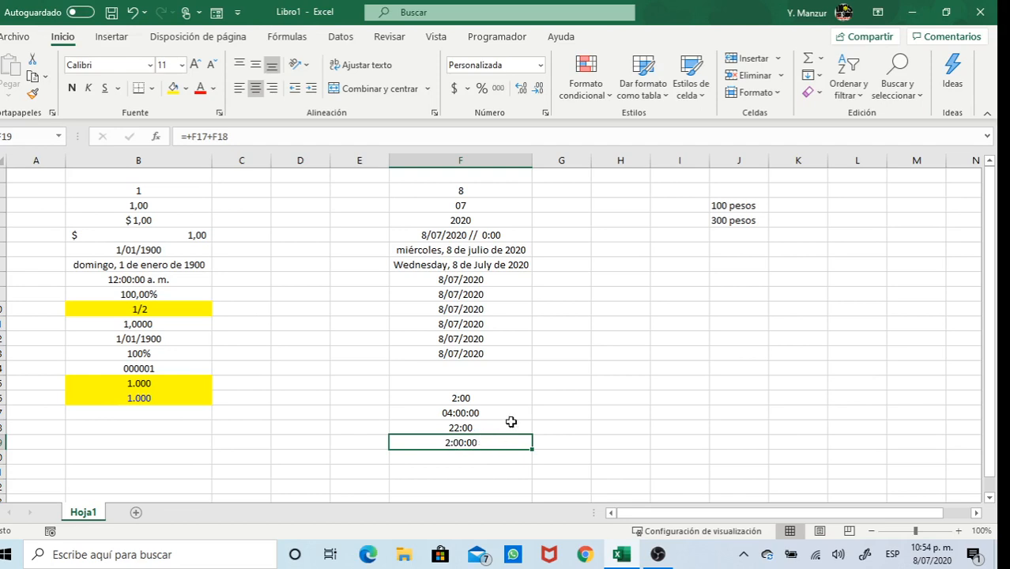
Delete the 100 pesos and 300 pesos entries in J2:J3
left_click(575, 357)
left_click_drag(732, 207, 732, 220)
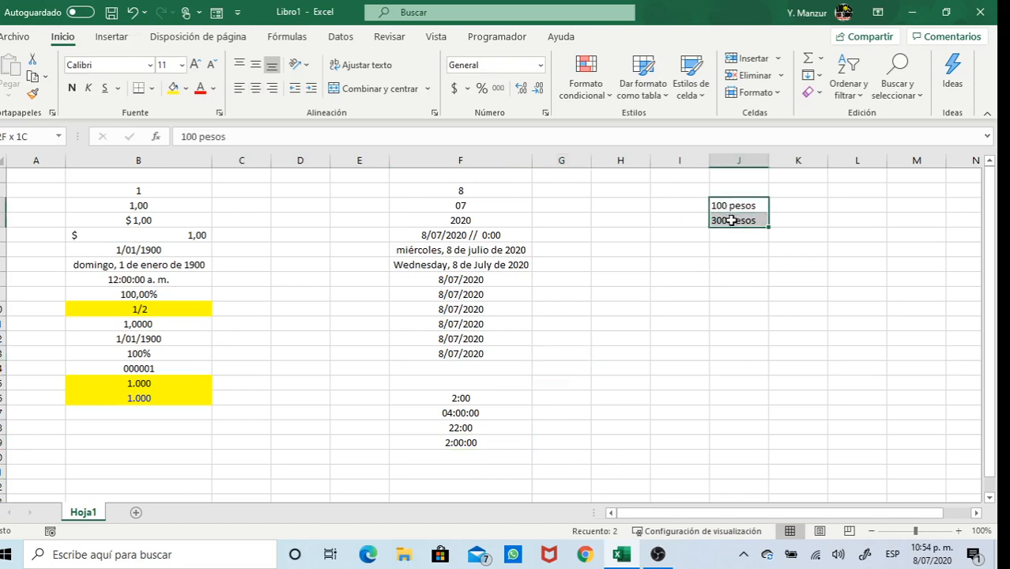
key("Delete")
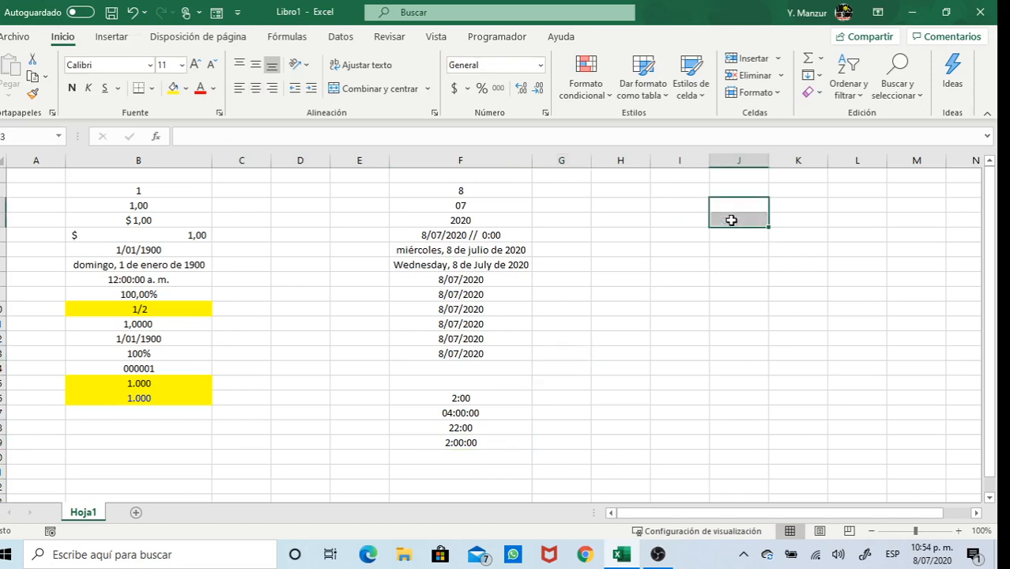
left_click(677, 251)
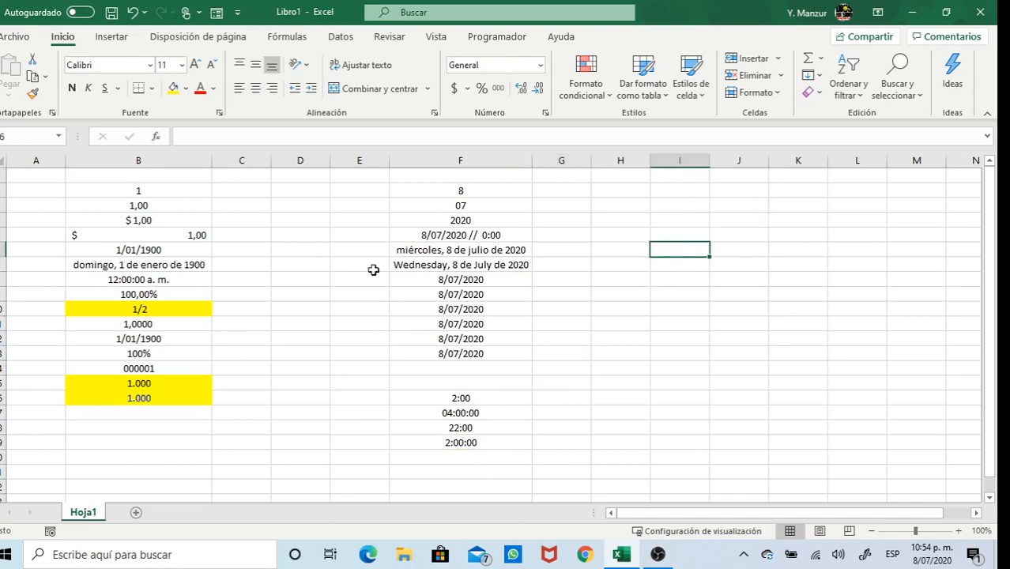